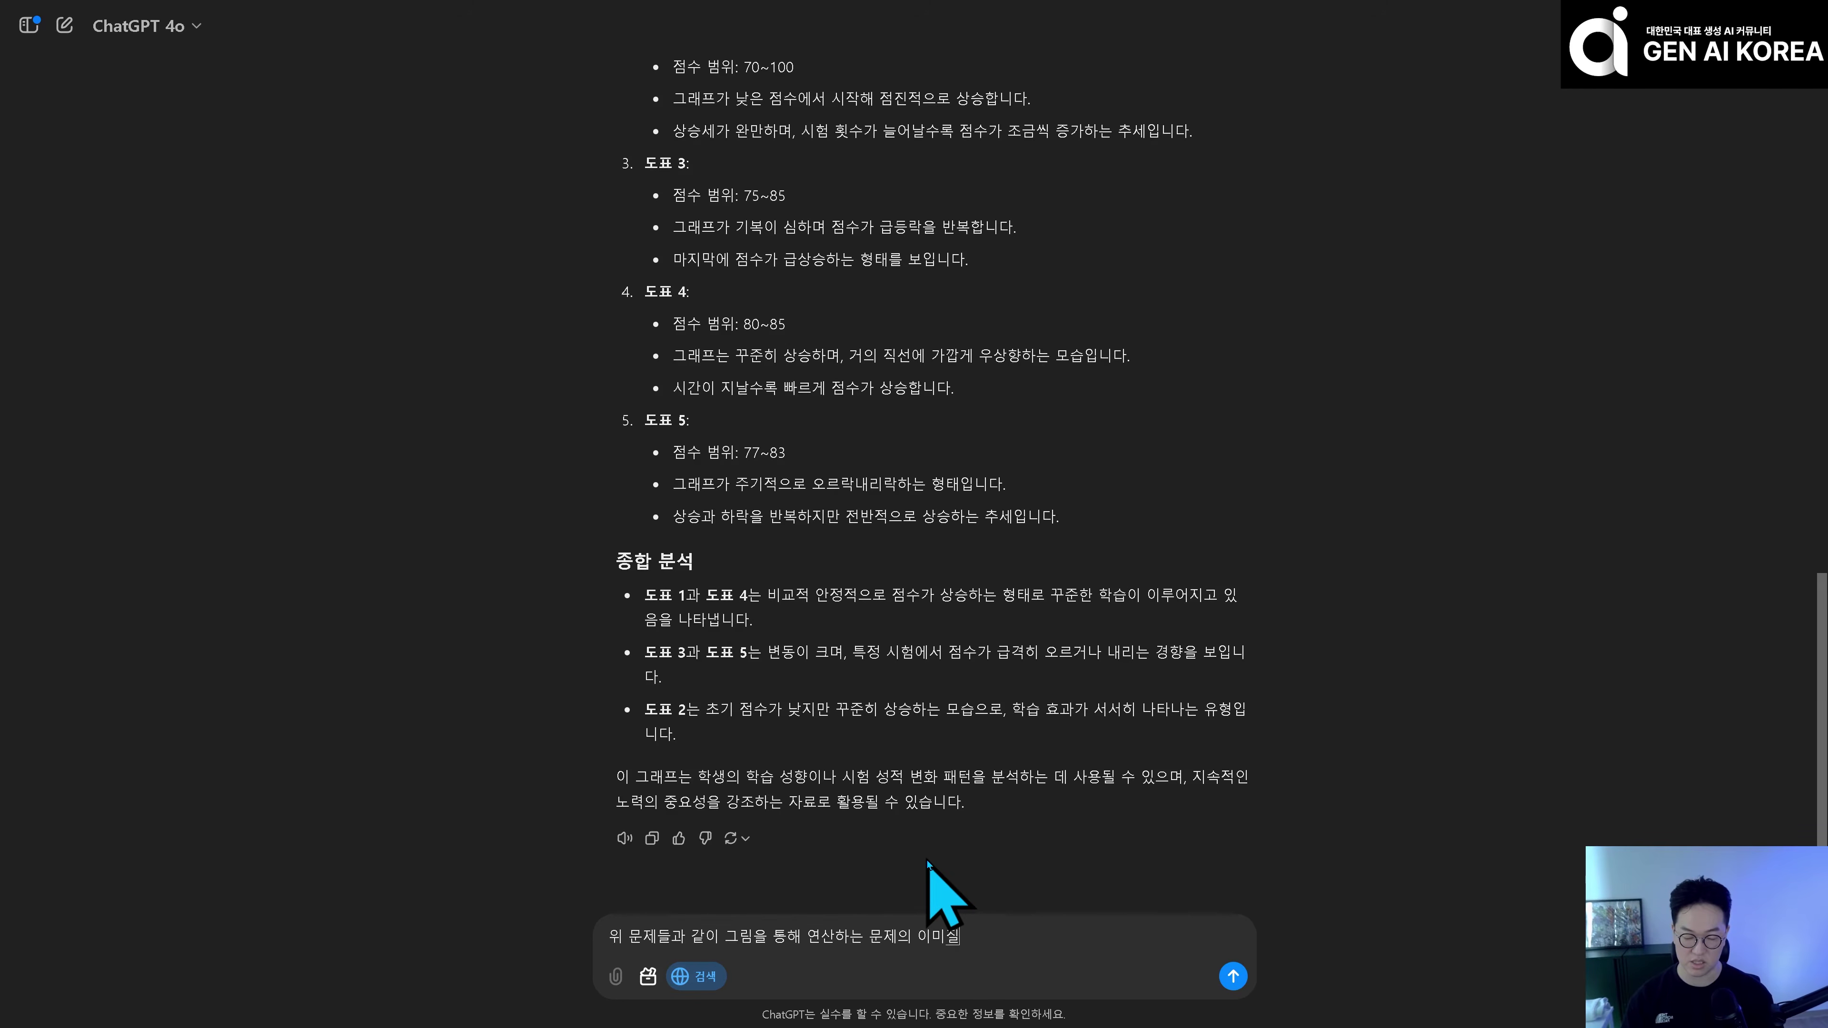
- Send the prompt "위 문제들과 같이 그림을 통해 연산하는 문제의 이미지를 검색해줘" and view the first image result enlarged
key("Return")
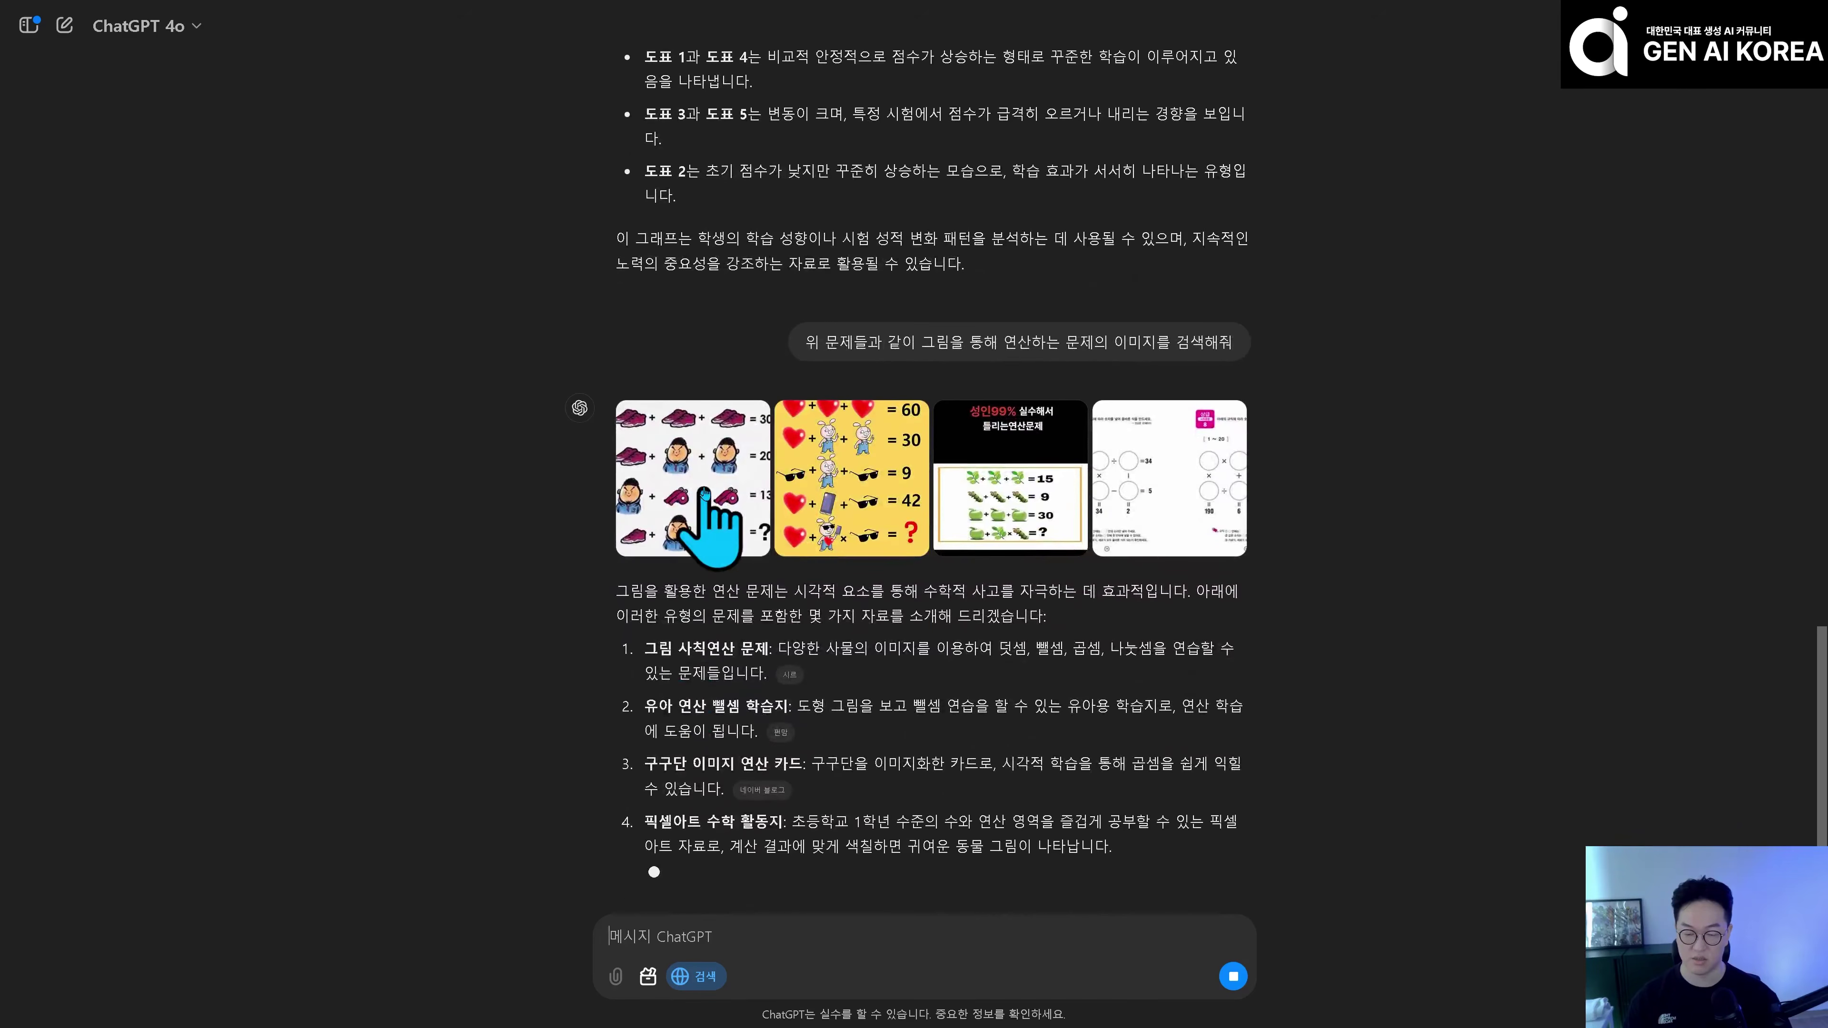
left_click(715, 522)
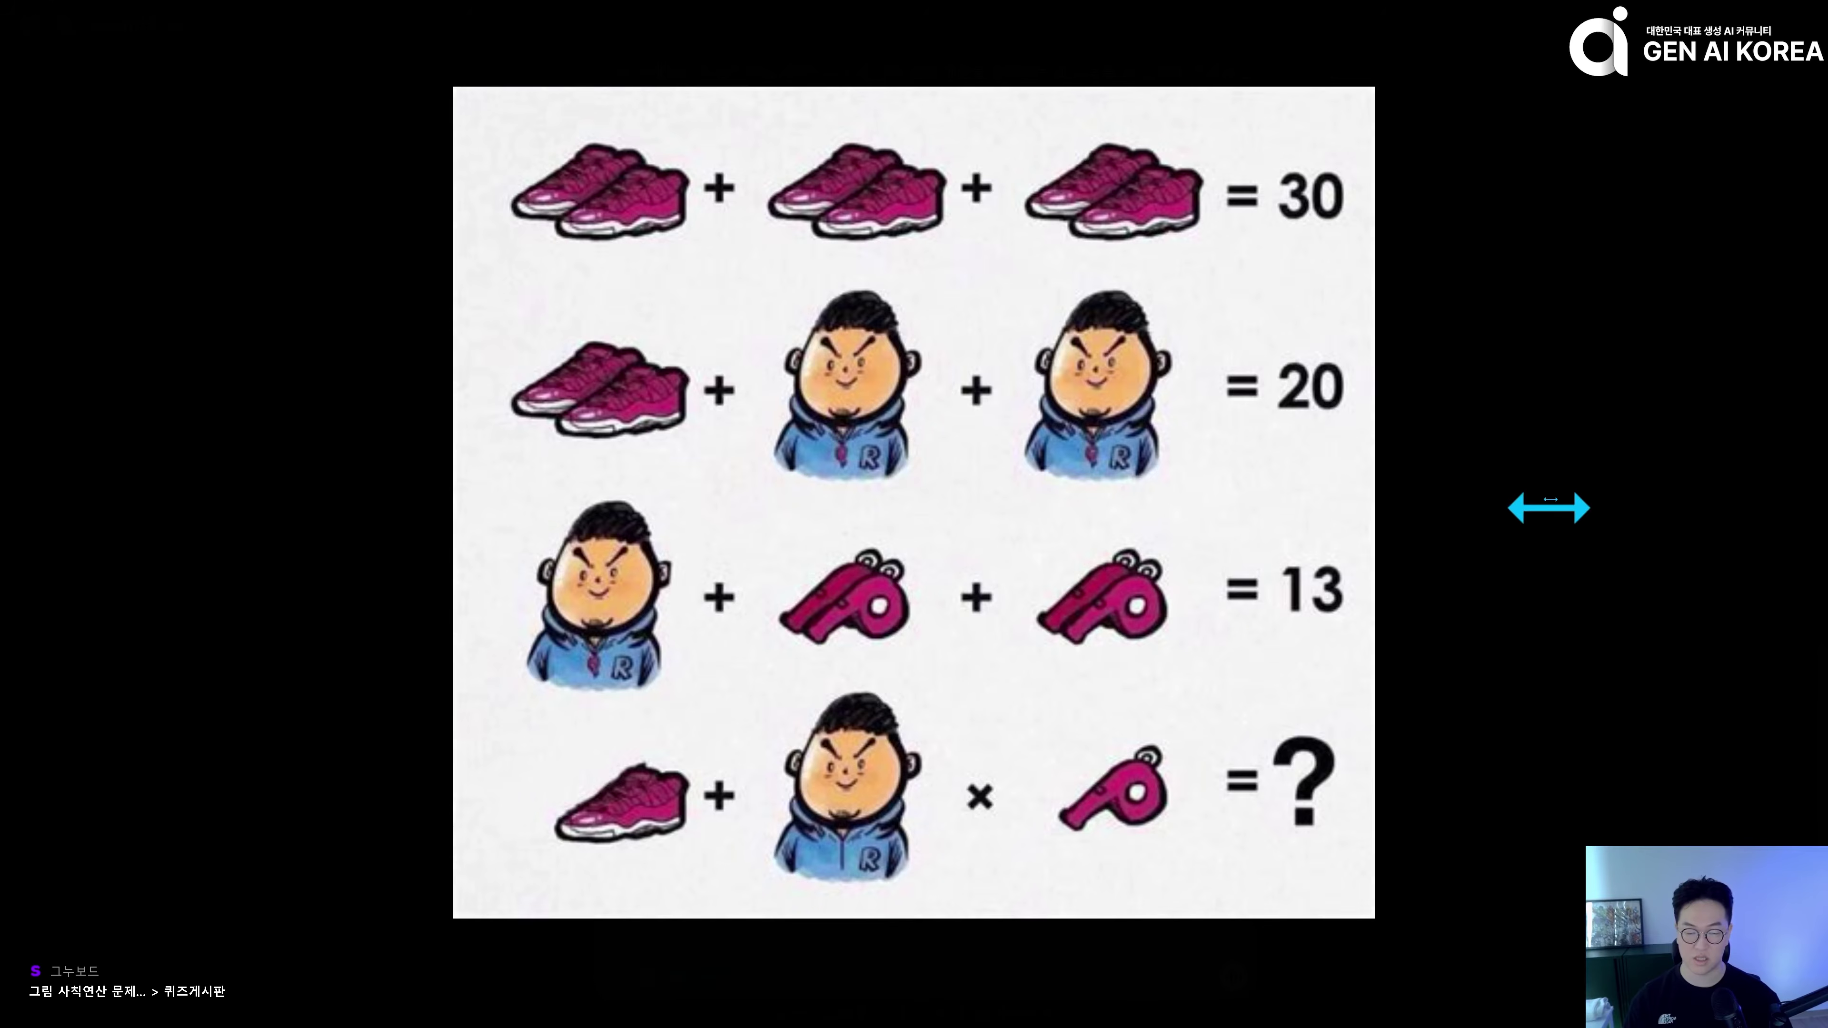
key("Escape")
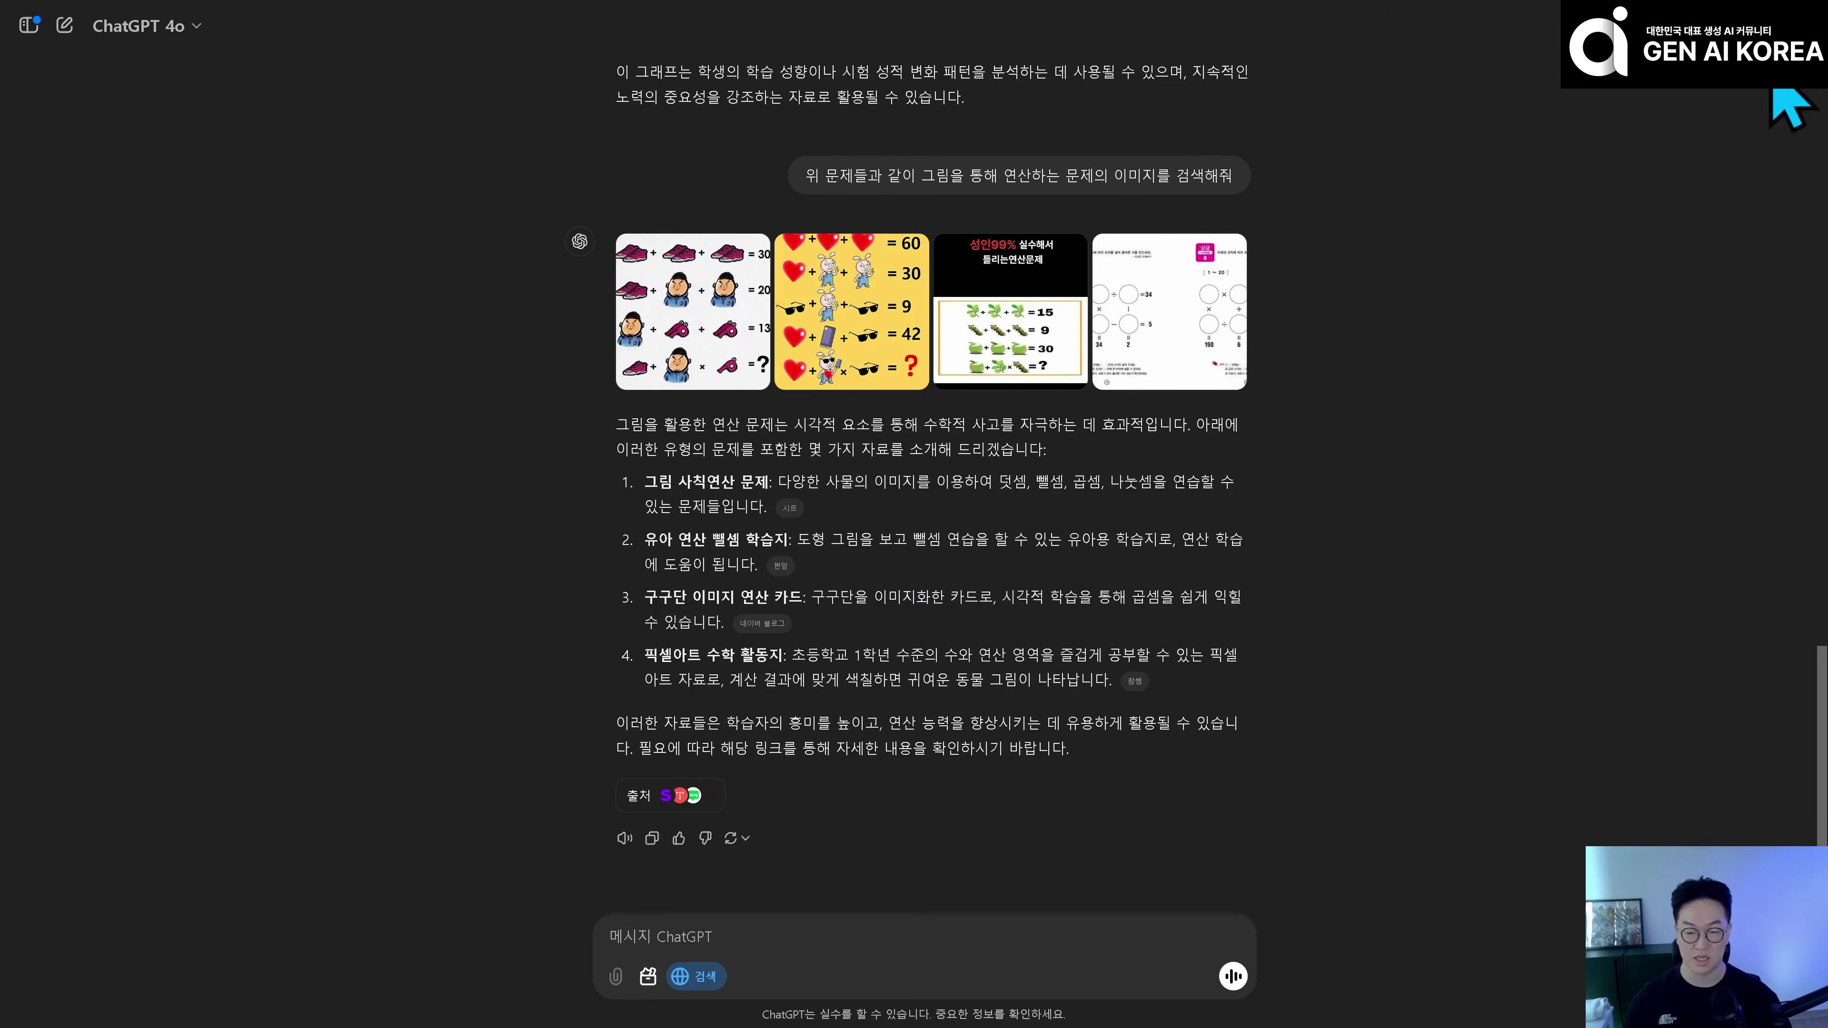
- Look through the full list of cited sources for the picture-arithmetic answer, and close the list
left_click(690, 799)
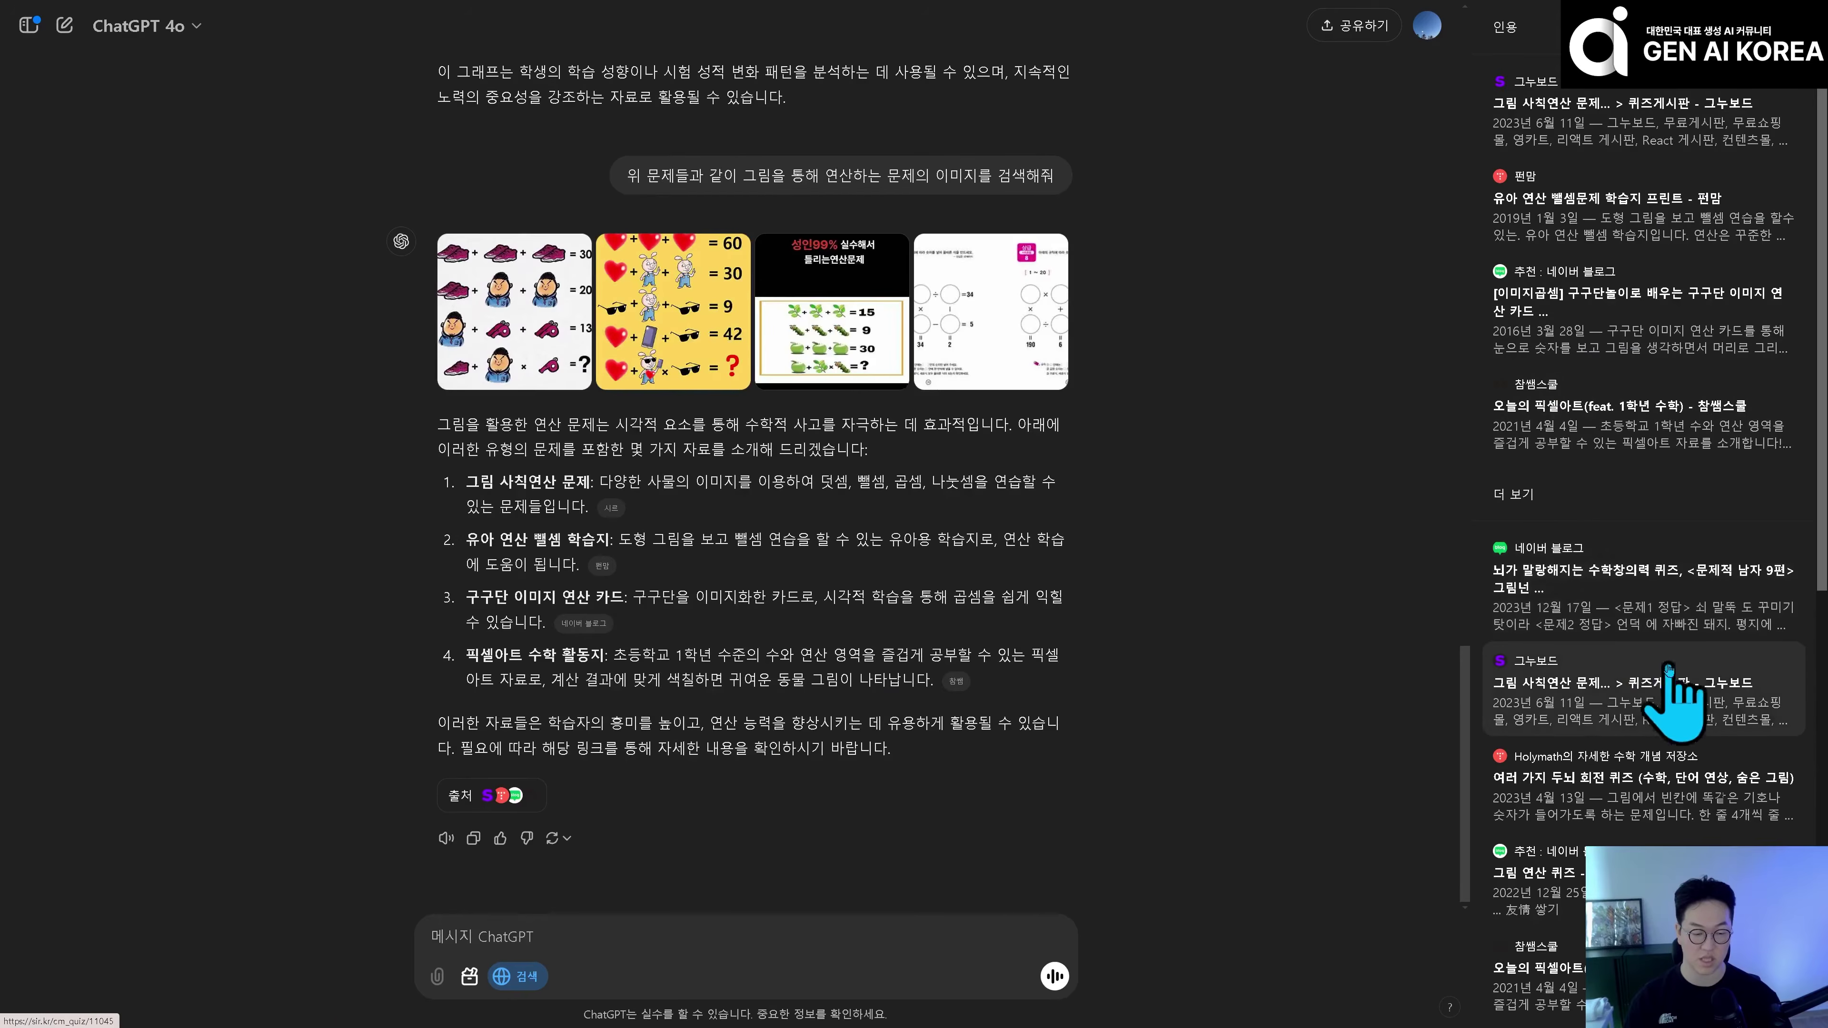
scroll(1613, 530, "down", 2)
scroll(1613, 529, "down", 8)
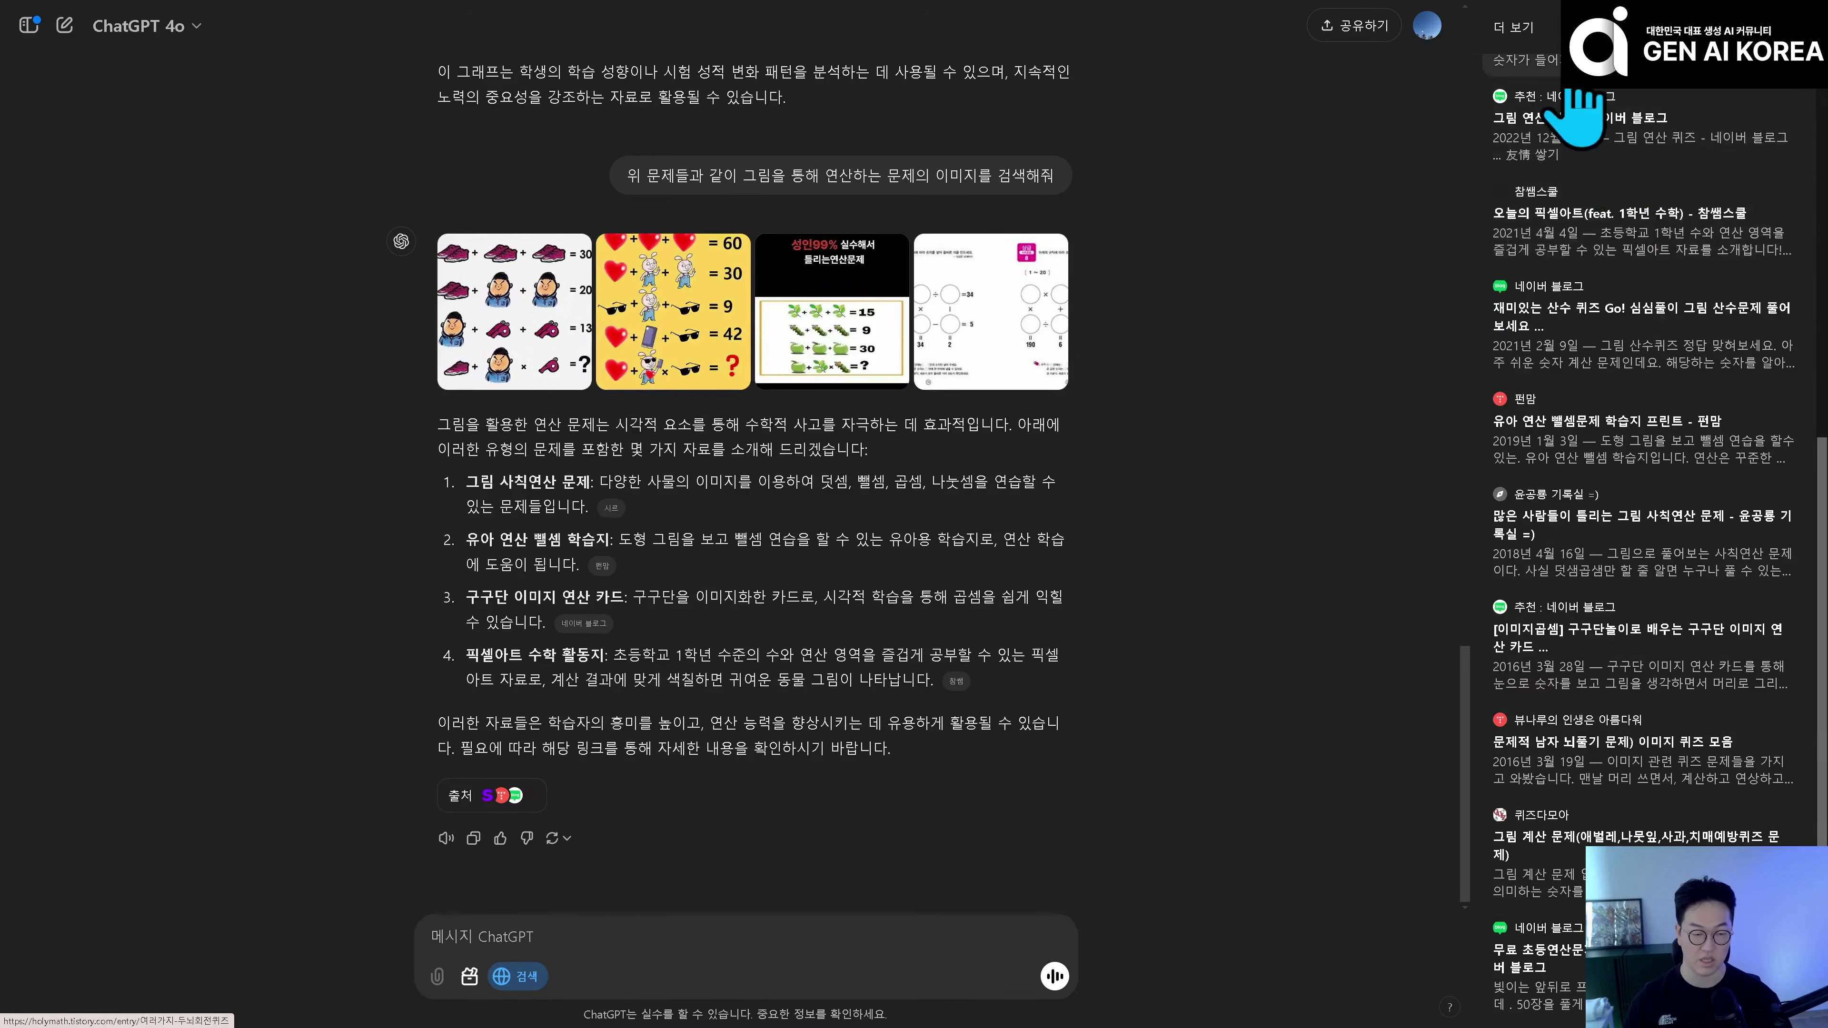
scroll(1651, 727, "up", 6)
scroll(1650, 727, "up", 5)
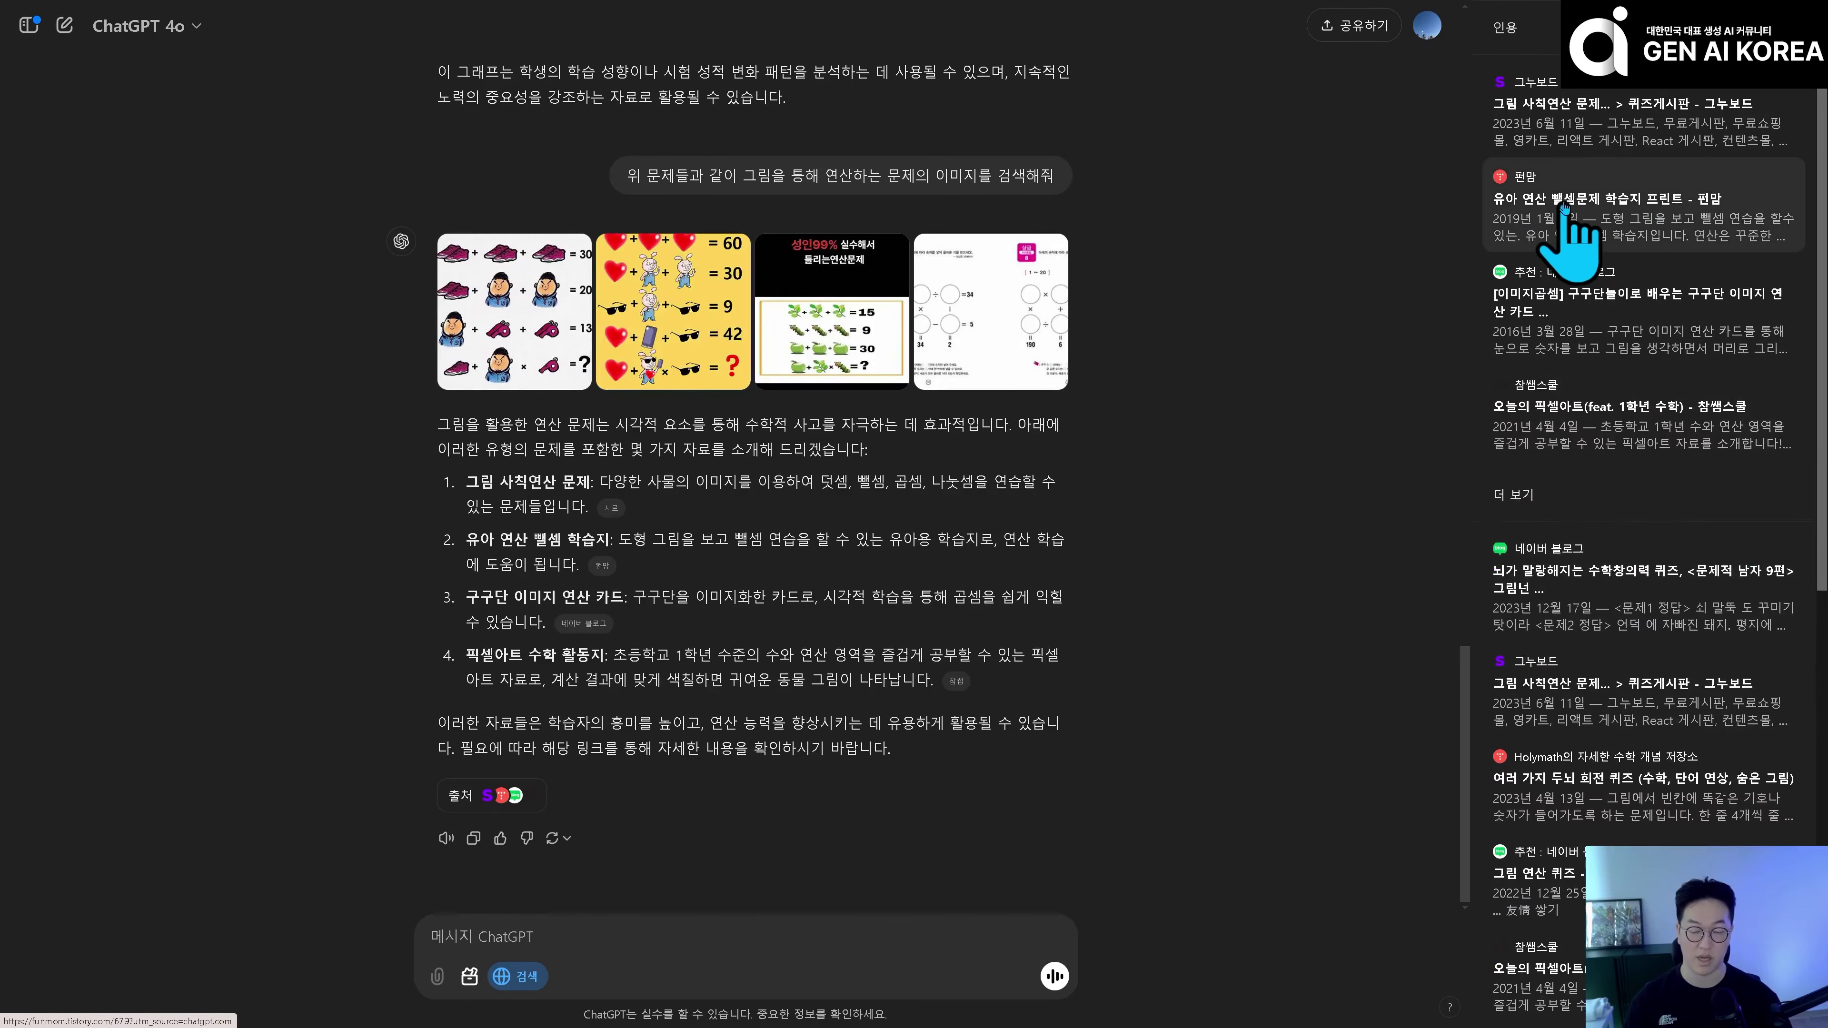
left_click(1801, 27)
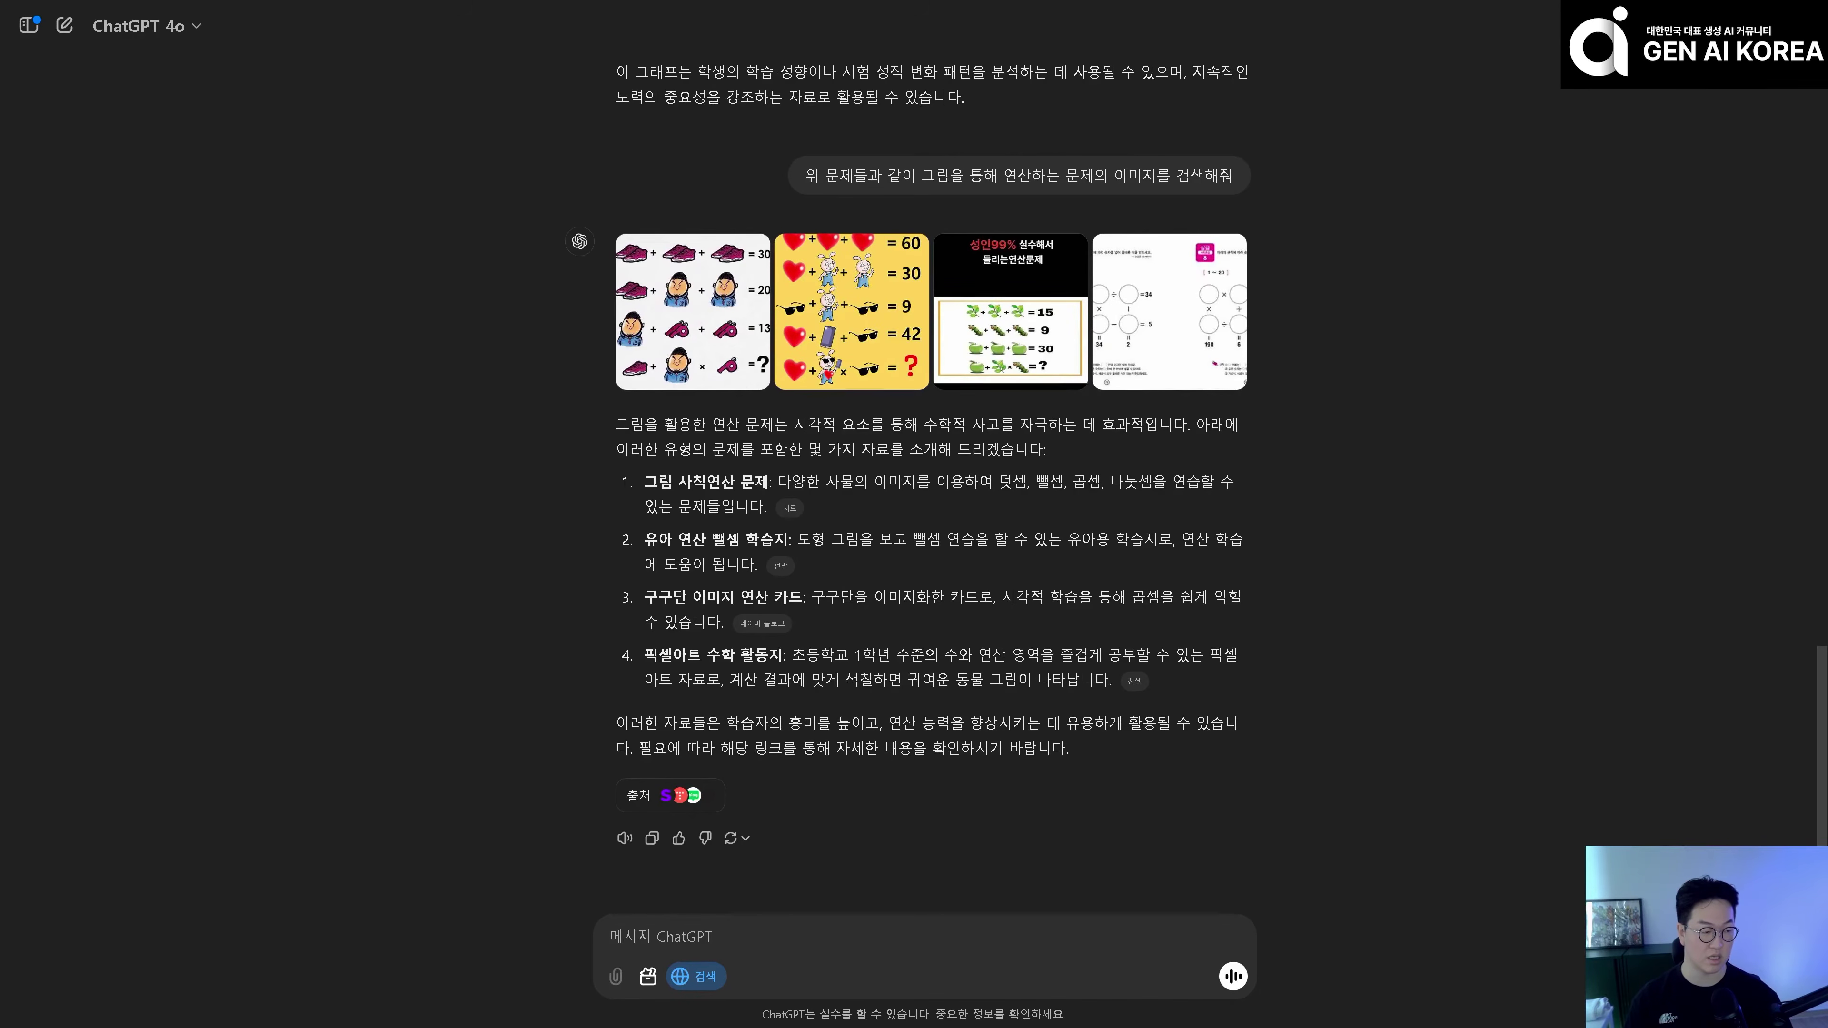
- Attach the copied graph image with a request about similar graphs that express statistics, and open the answer's source list
key("ctrl+v")
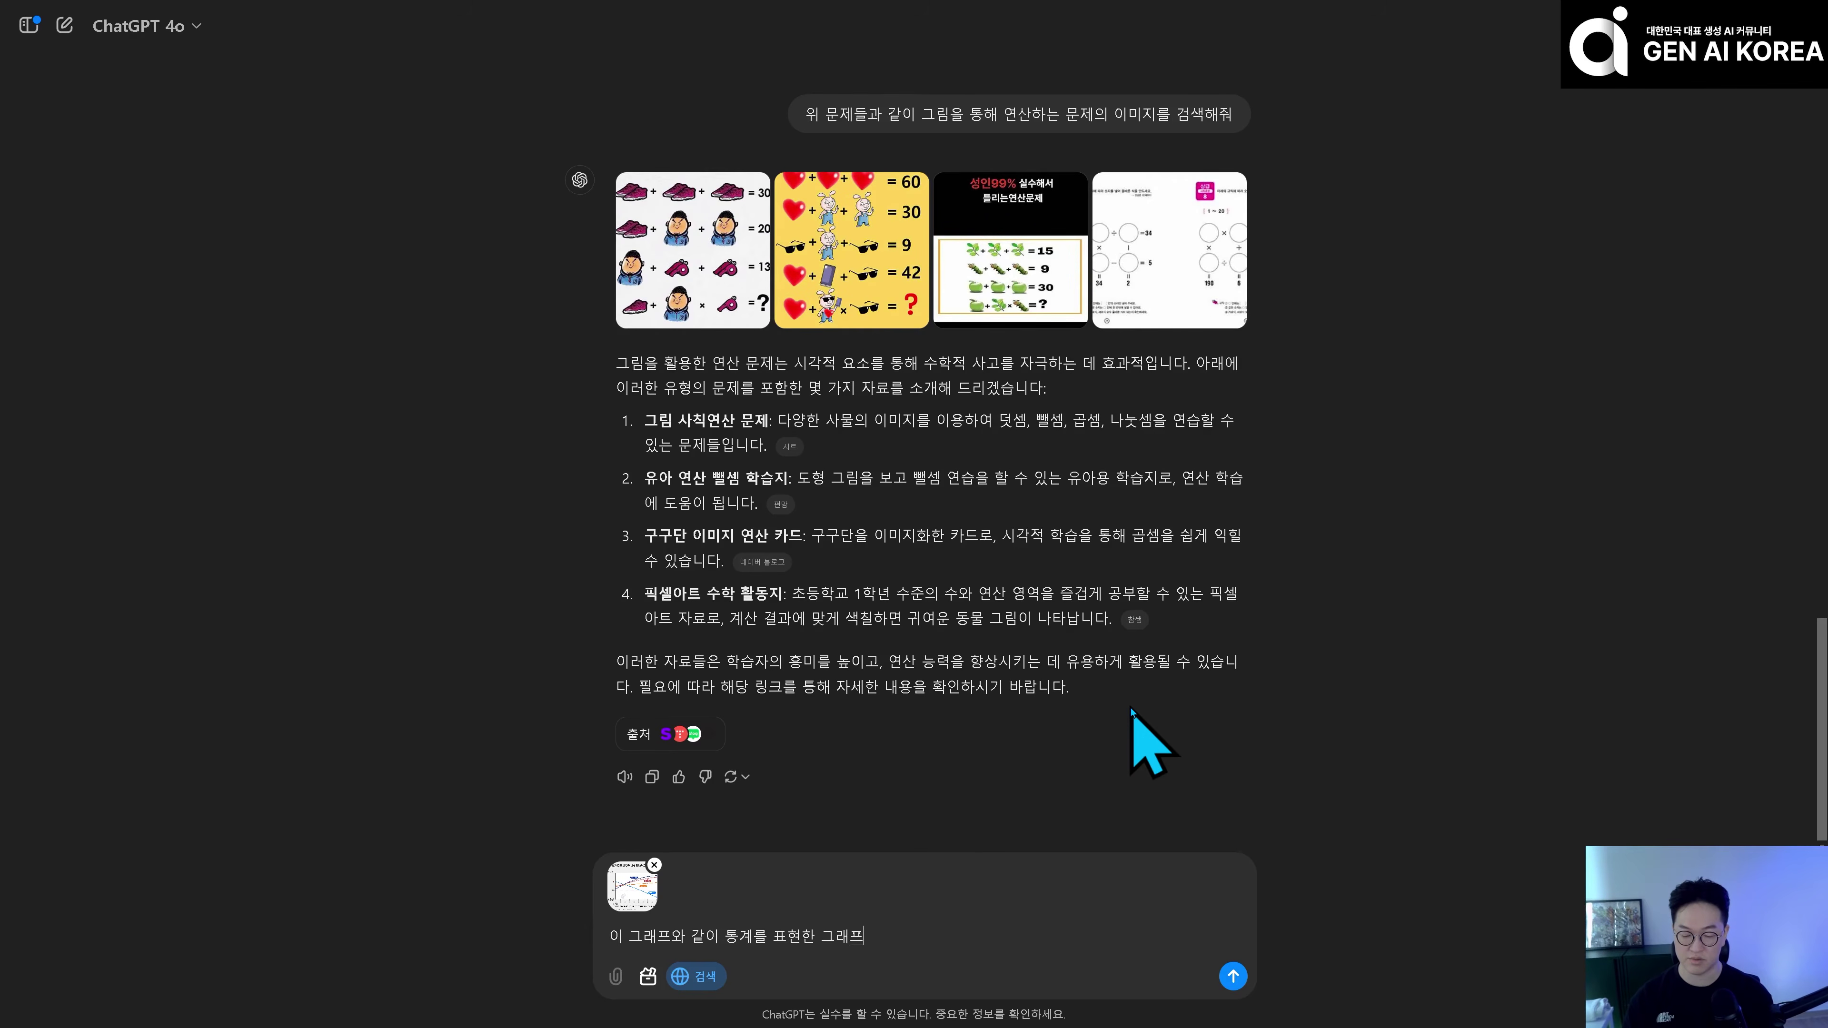
key("Return")
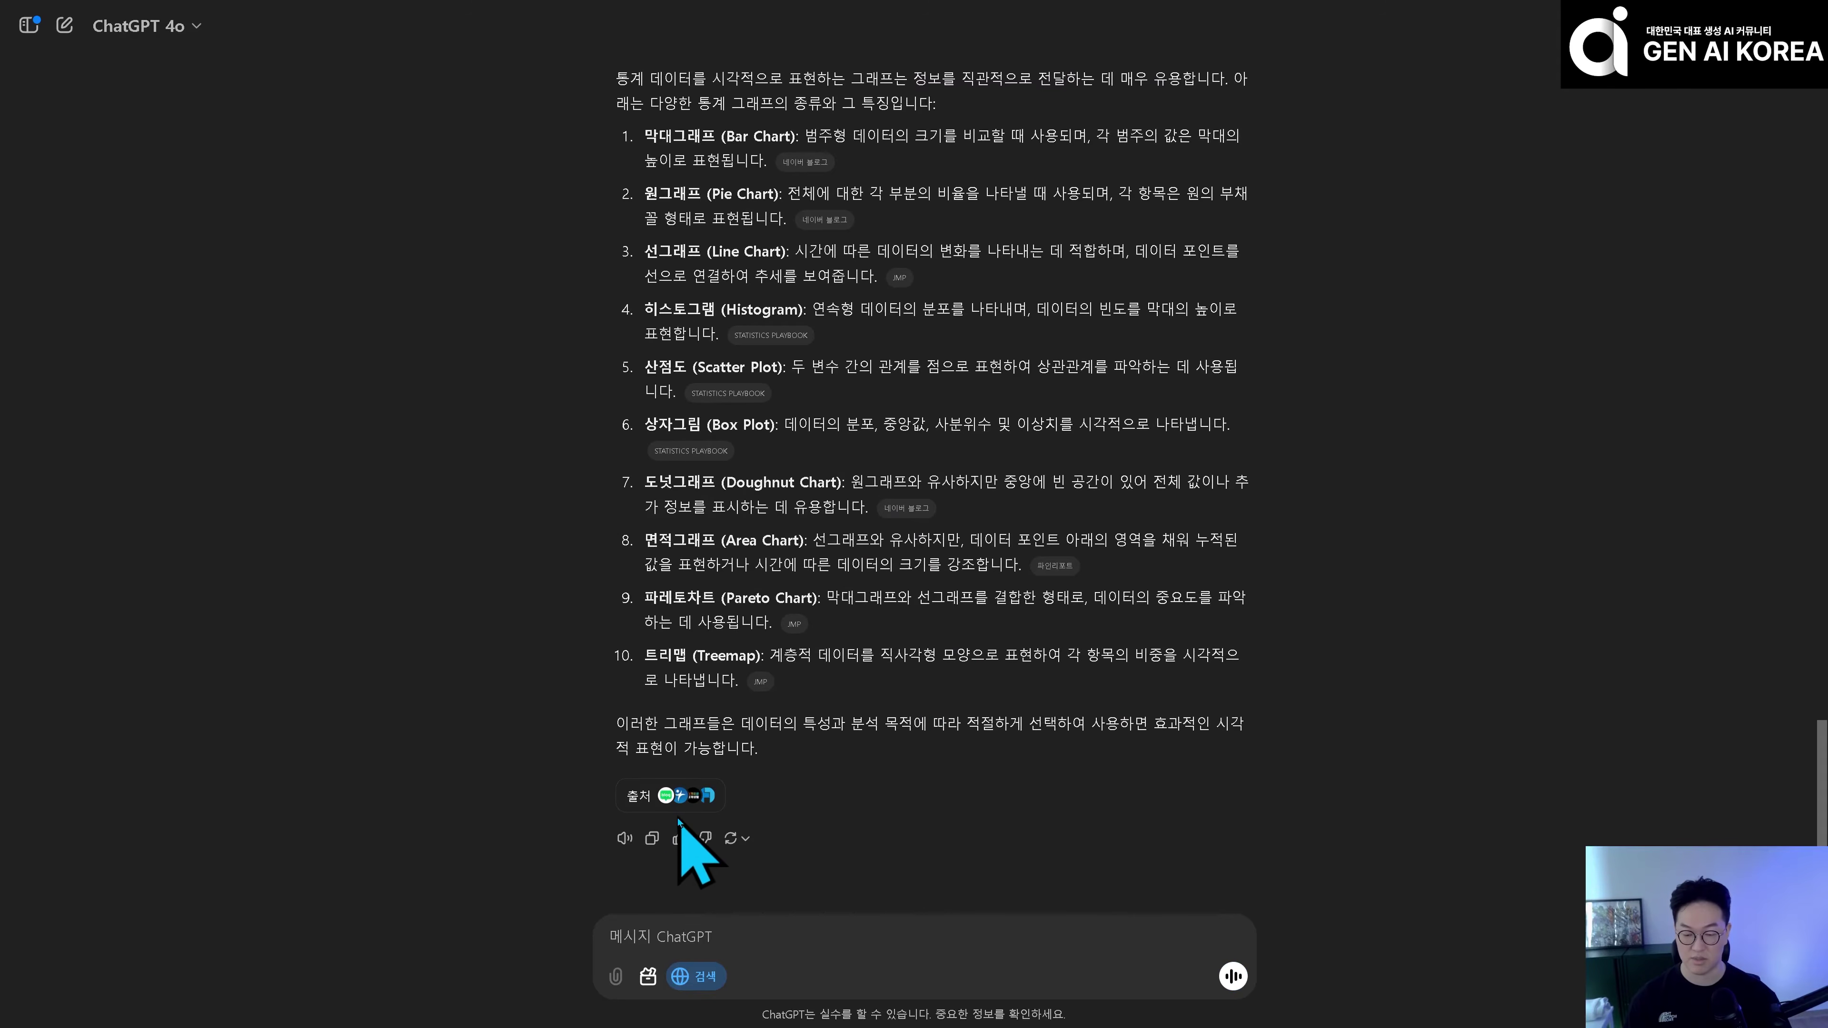
left_click(688, 798)
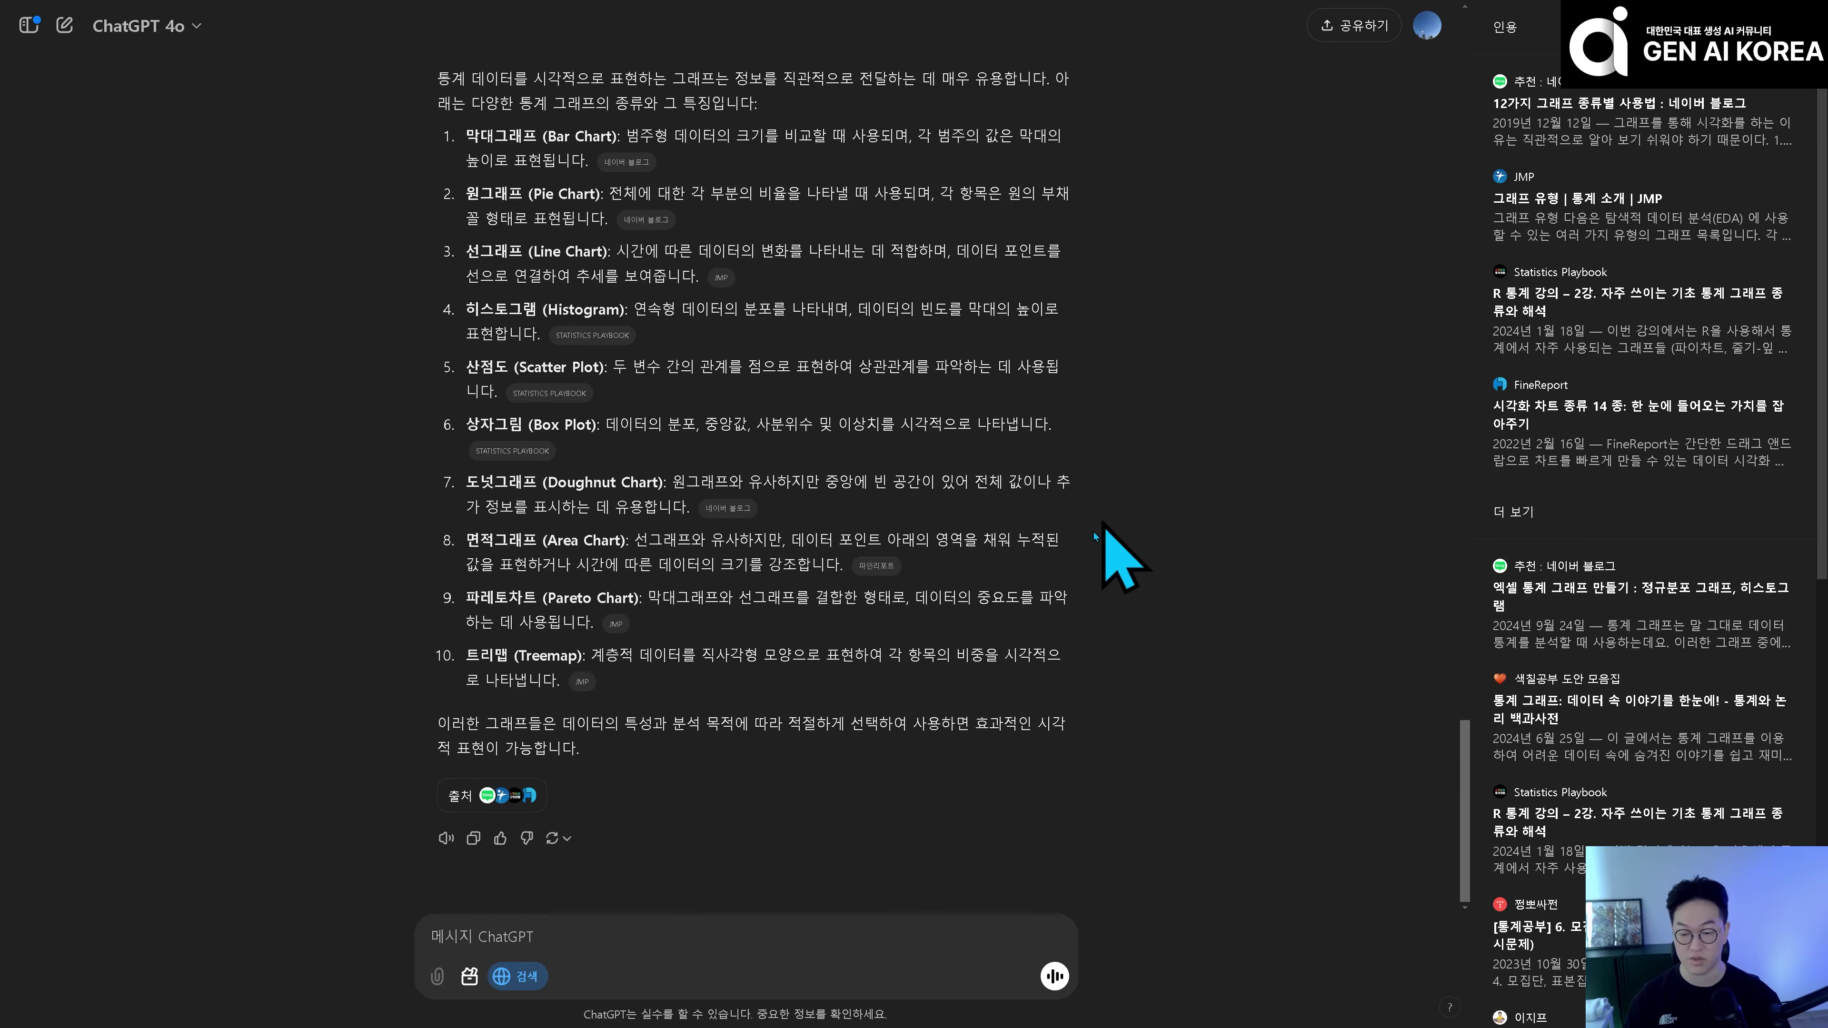
- Send the search prompt "ESG 분야 중 플라스틱 환경문제에 대한 논문또는 통계자료를 검색해줘" and bring the full answer into view
left_click(530, 921)
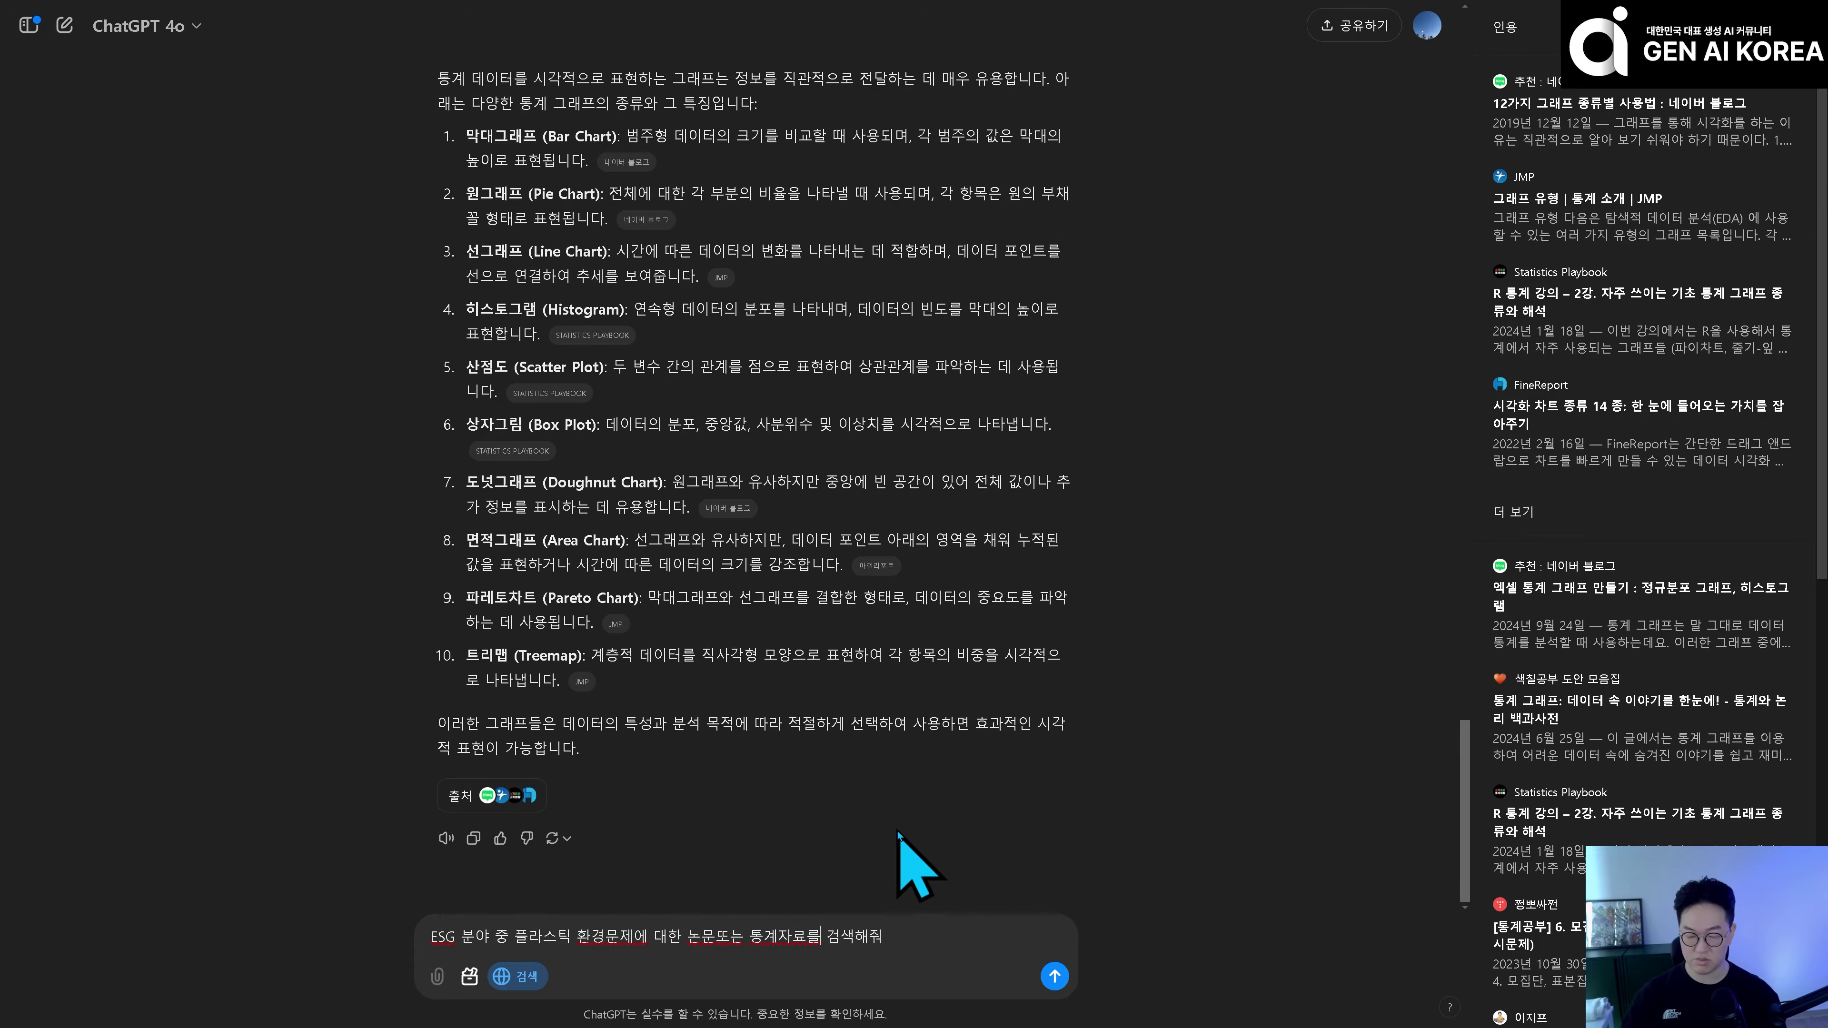
key("Return")
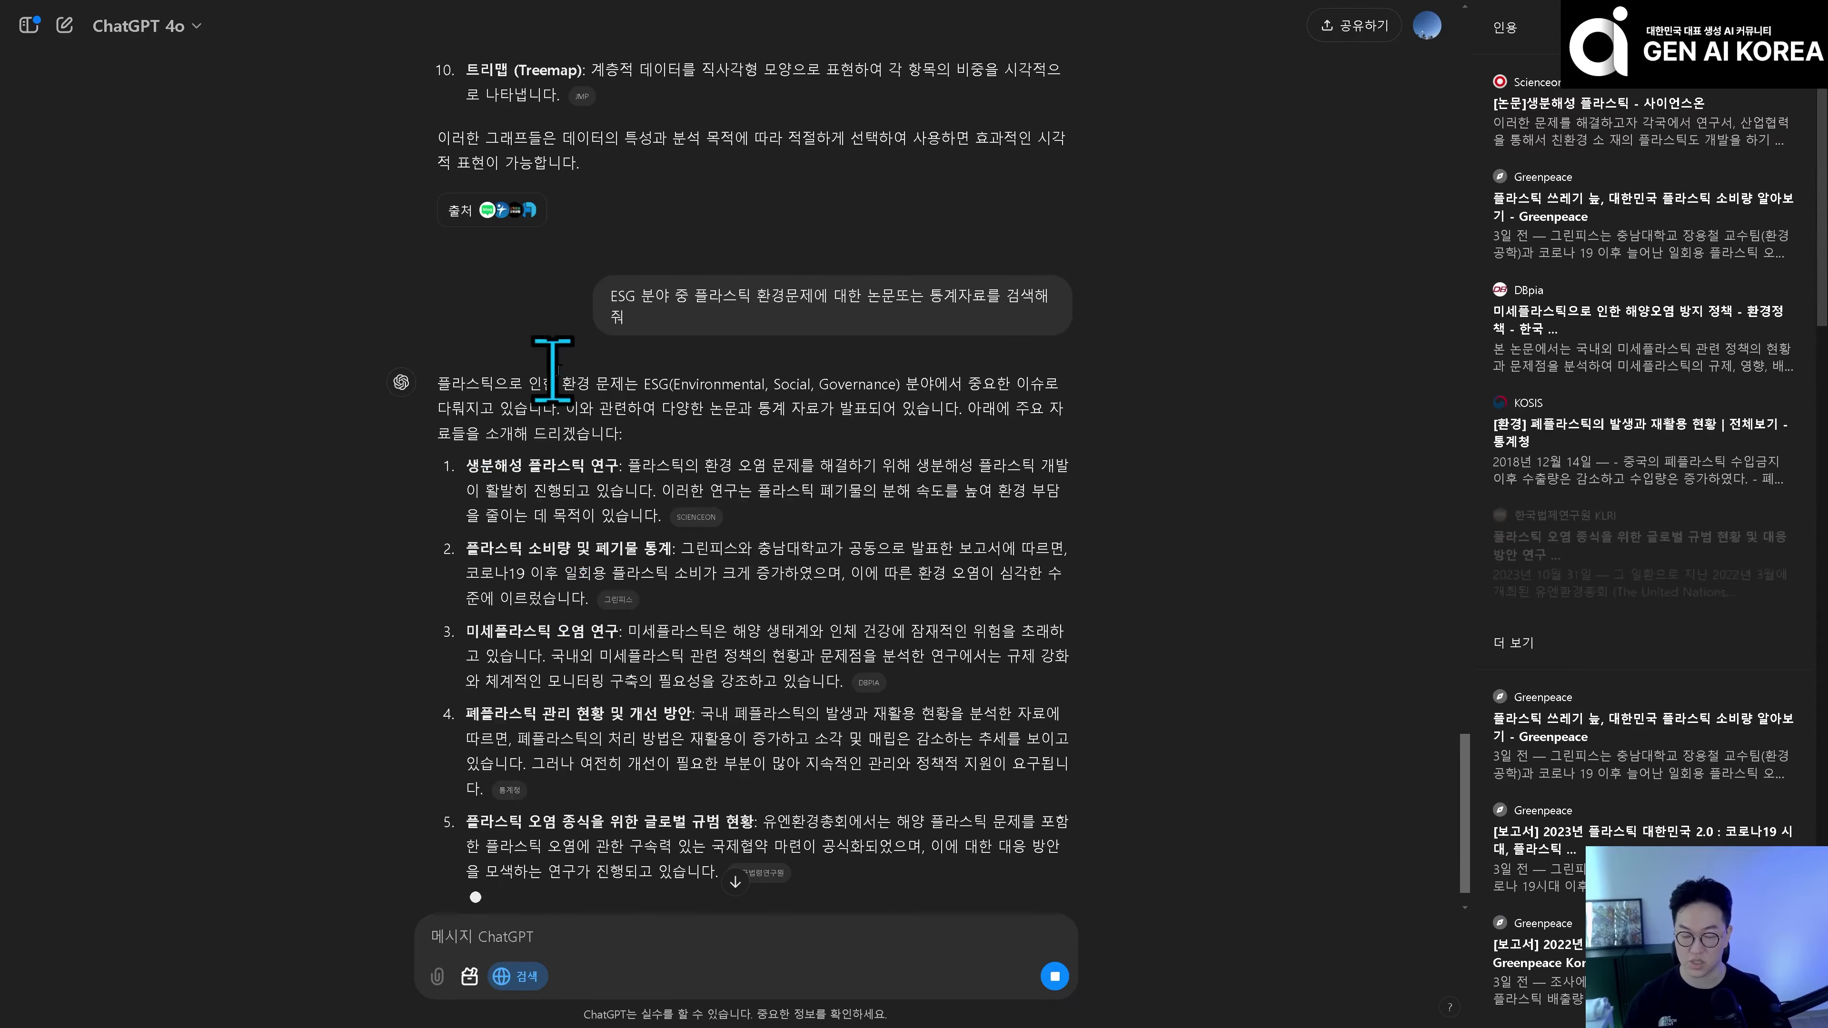
scroll(547, 418, "down", 3)
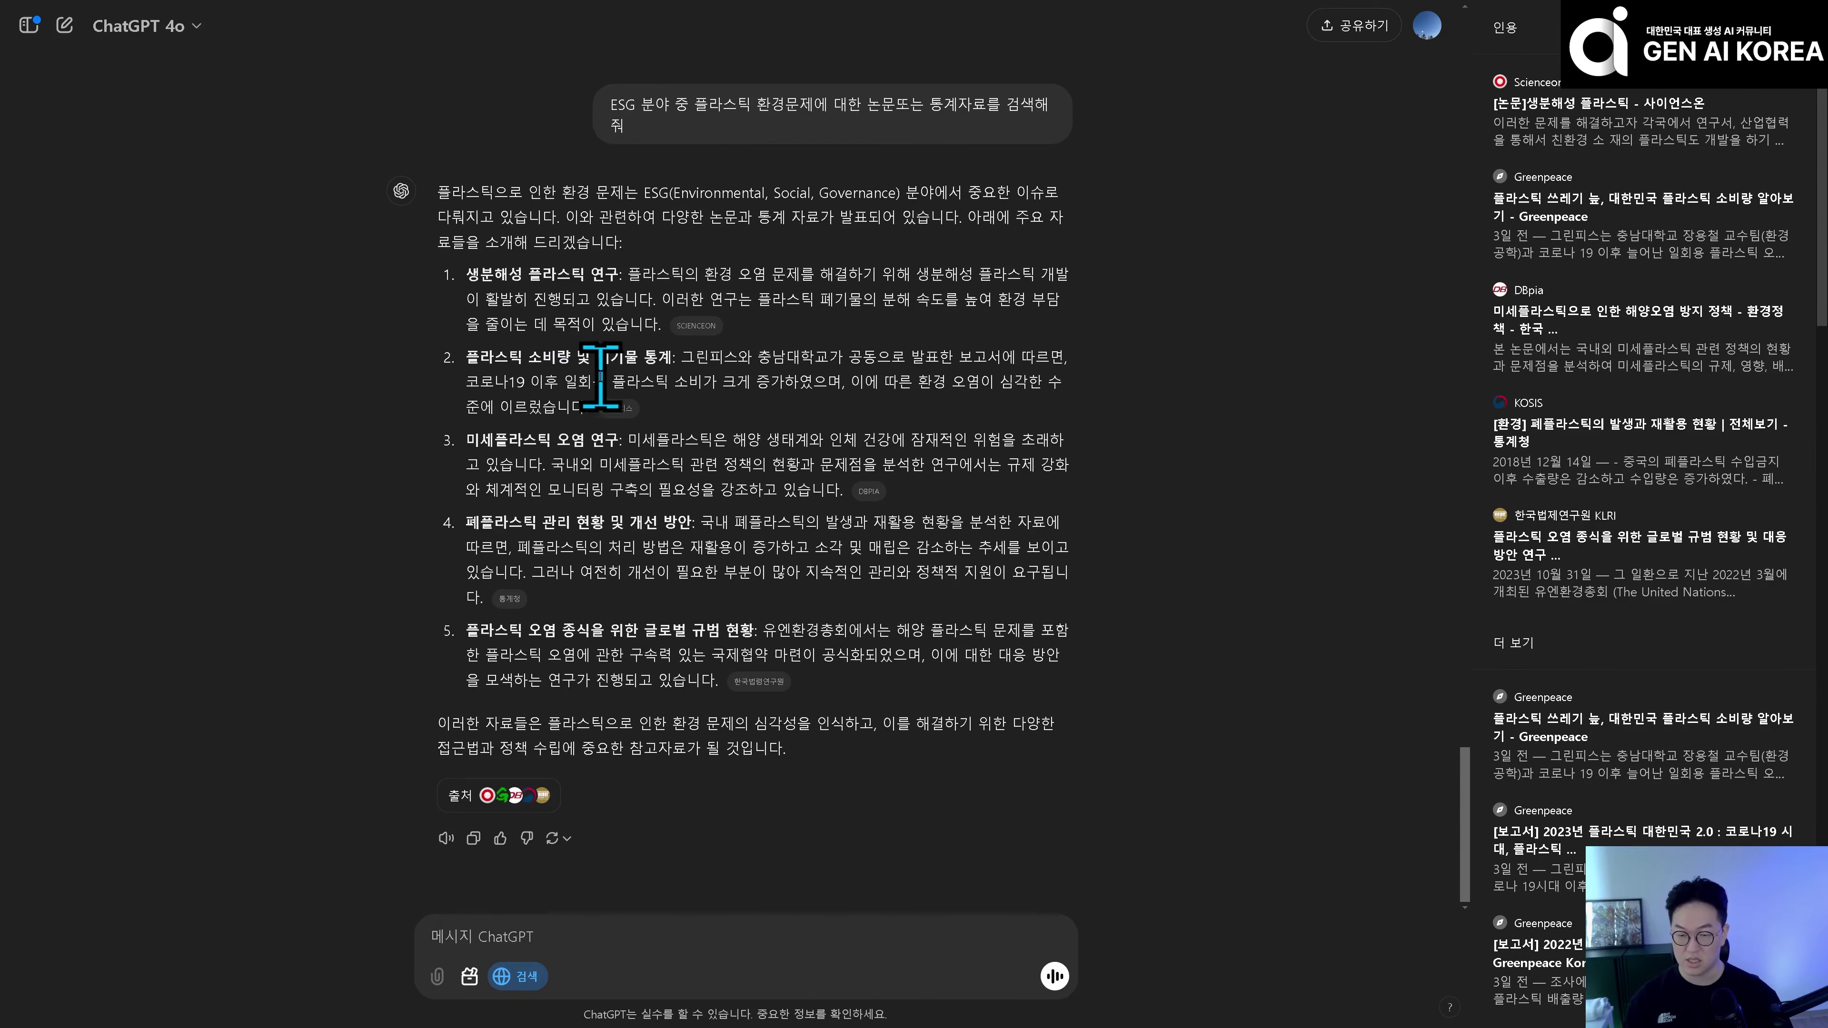
- Open the Greenpeace source cited for the plastic consumption and waste statistics item, and skim the article
left_click_drag(676, 358, 1076, 375)
left_click(1095, 371)
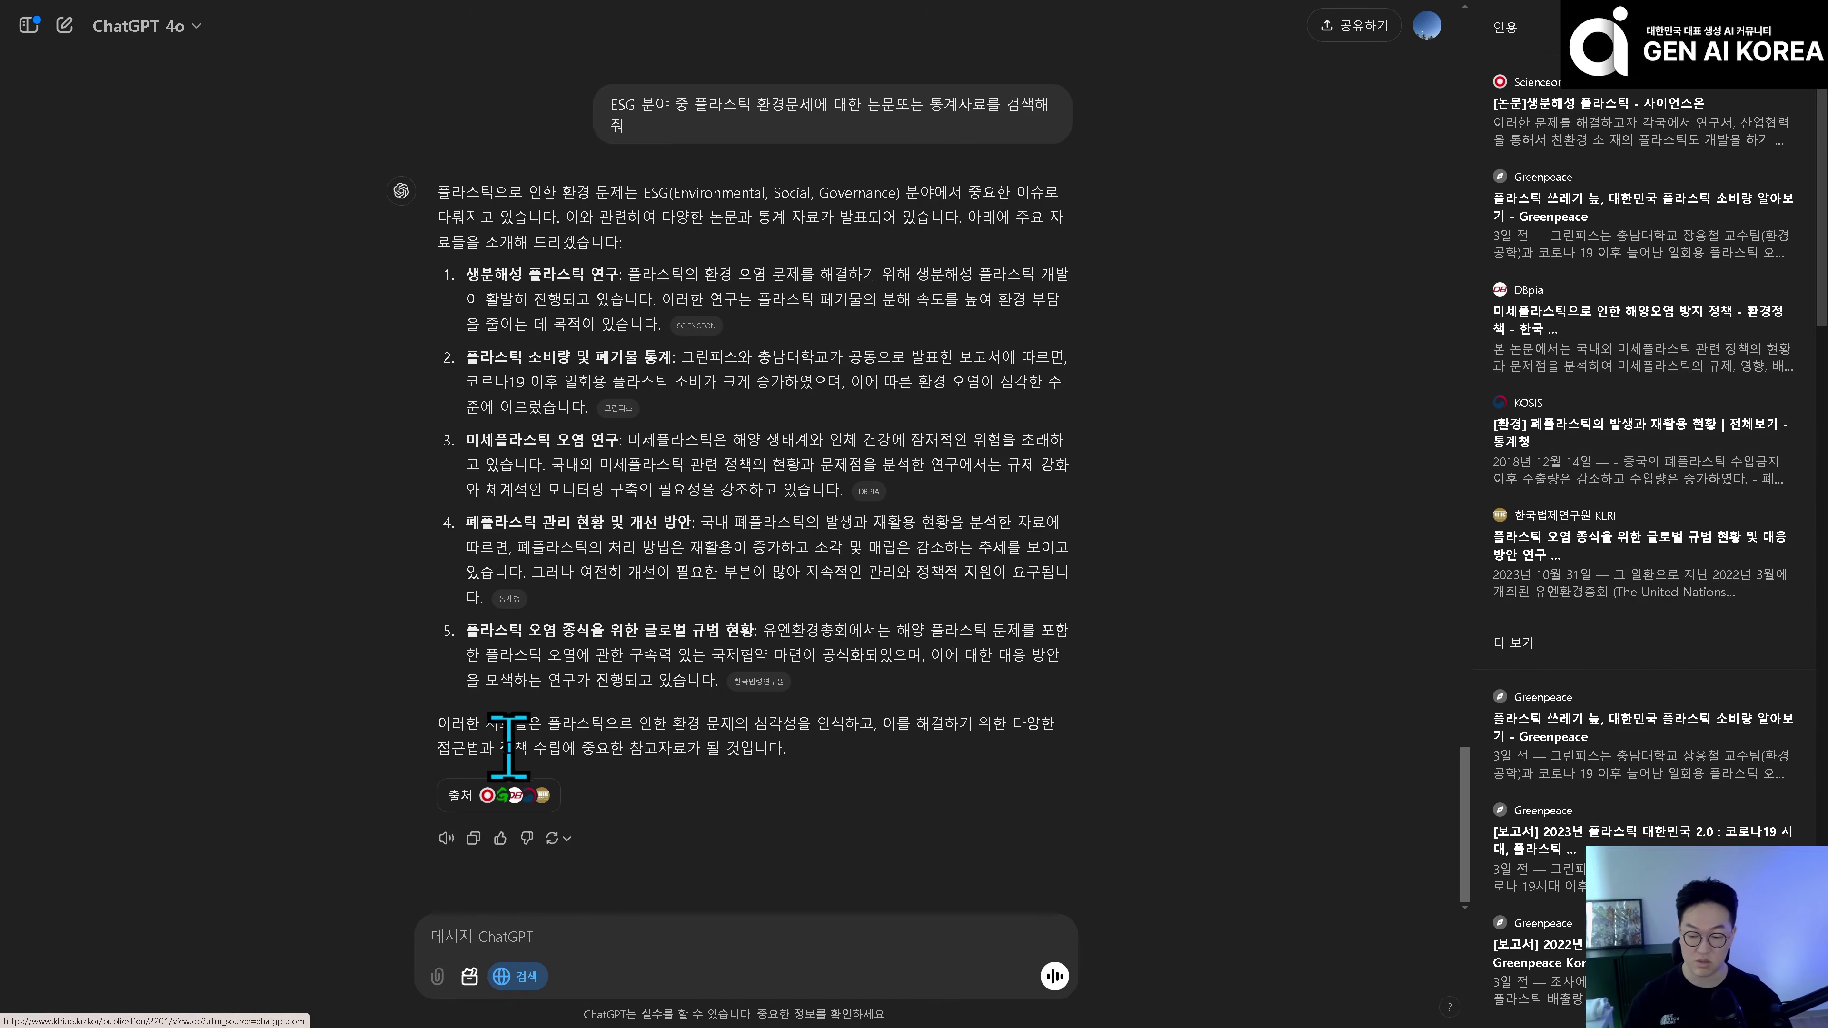
left_click(504, 795)
left_click(665, 795)
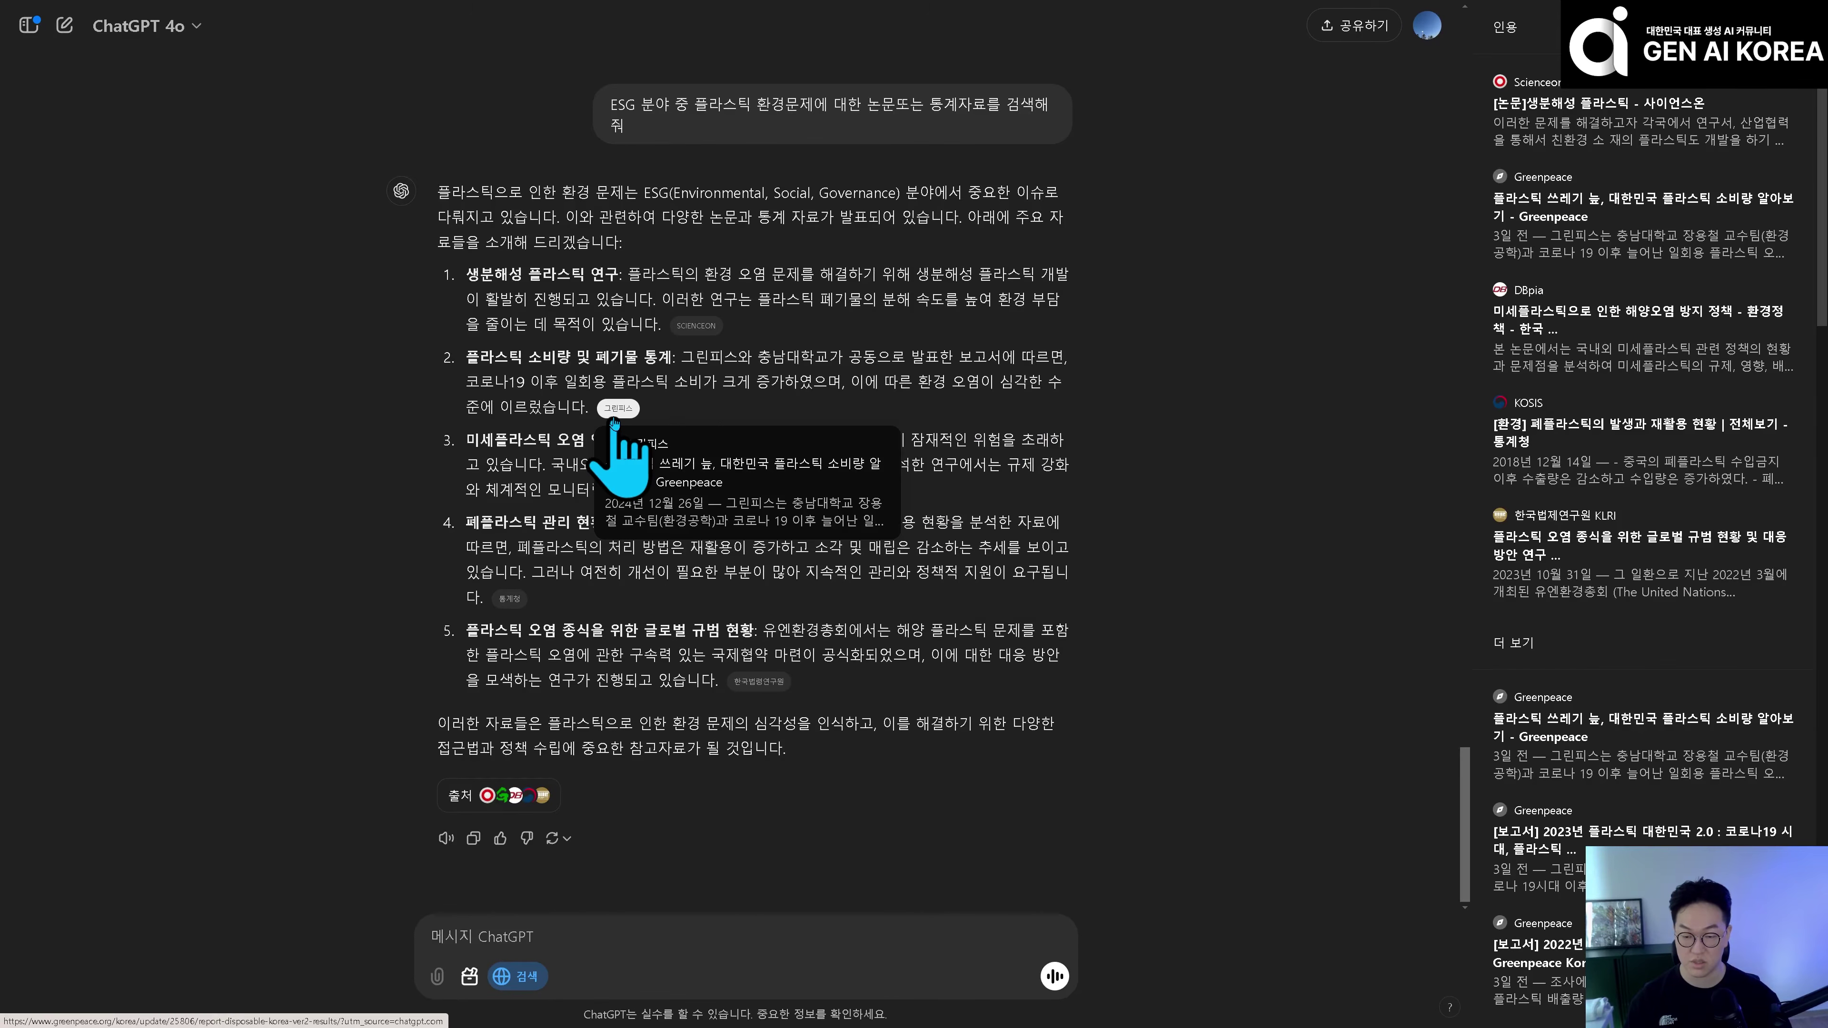
mouse_move(624, 419)
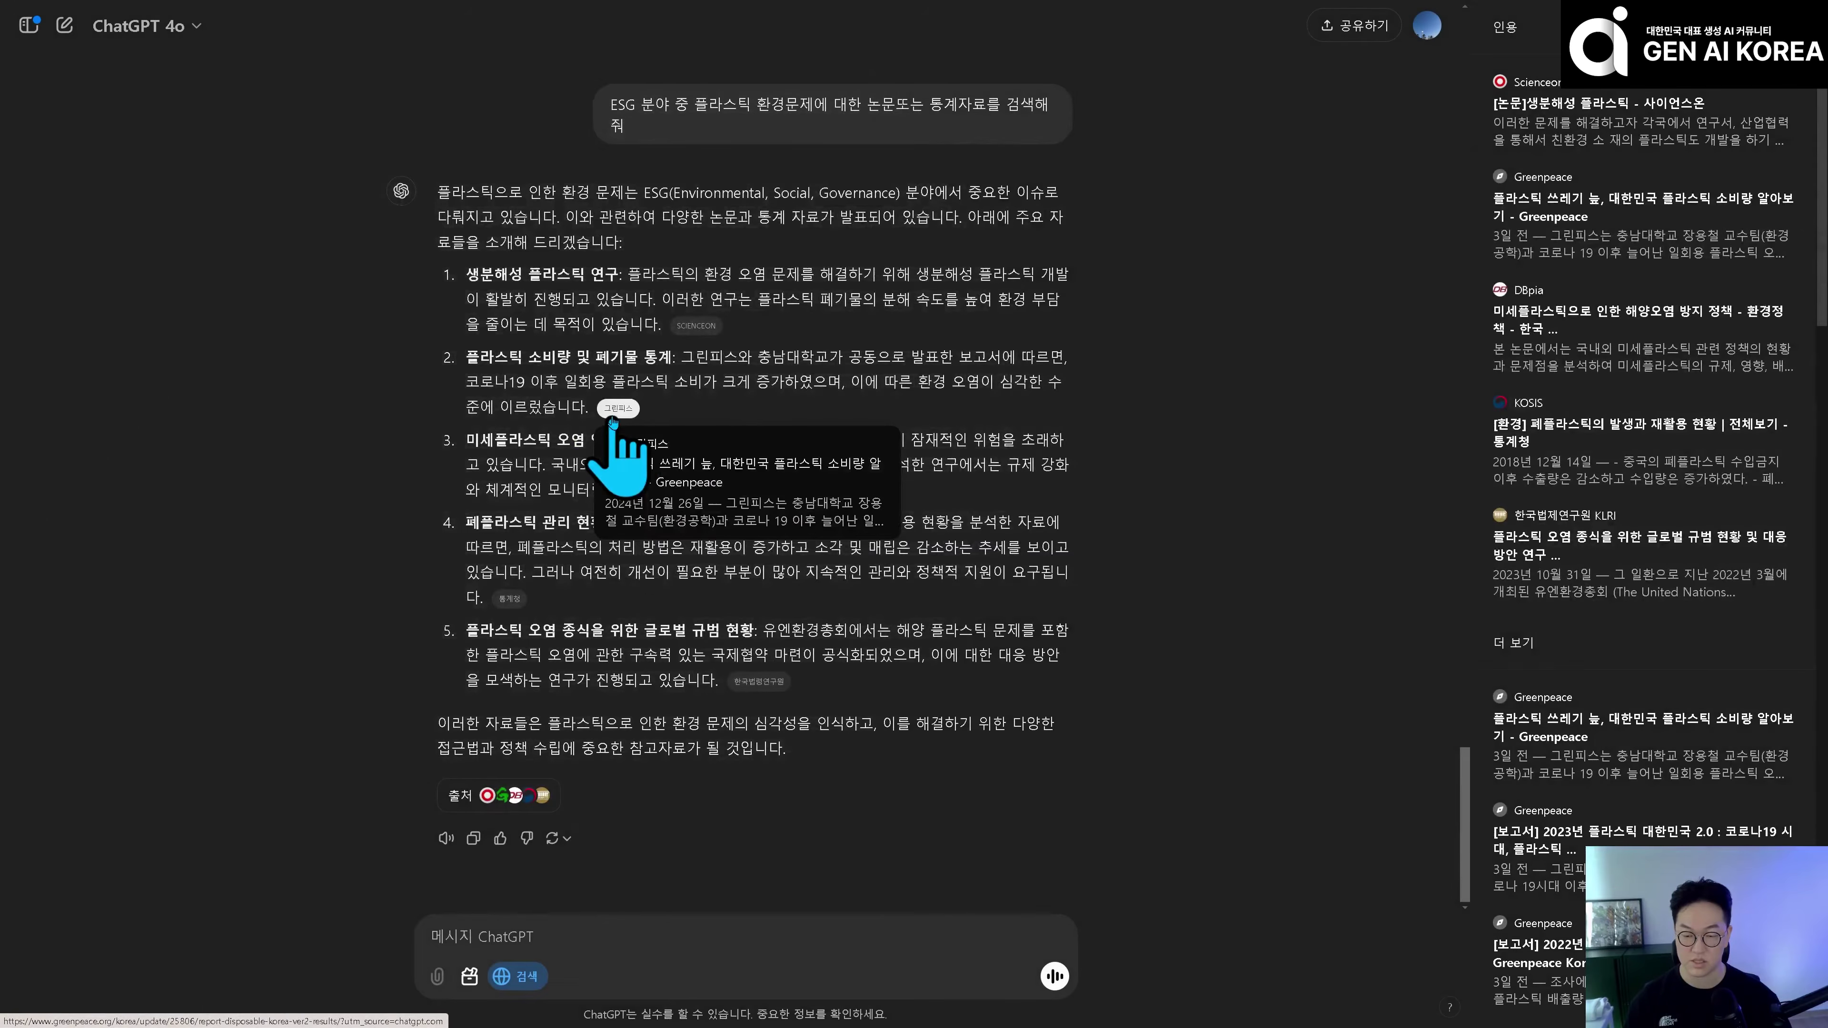
left_click(620, 417)
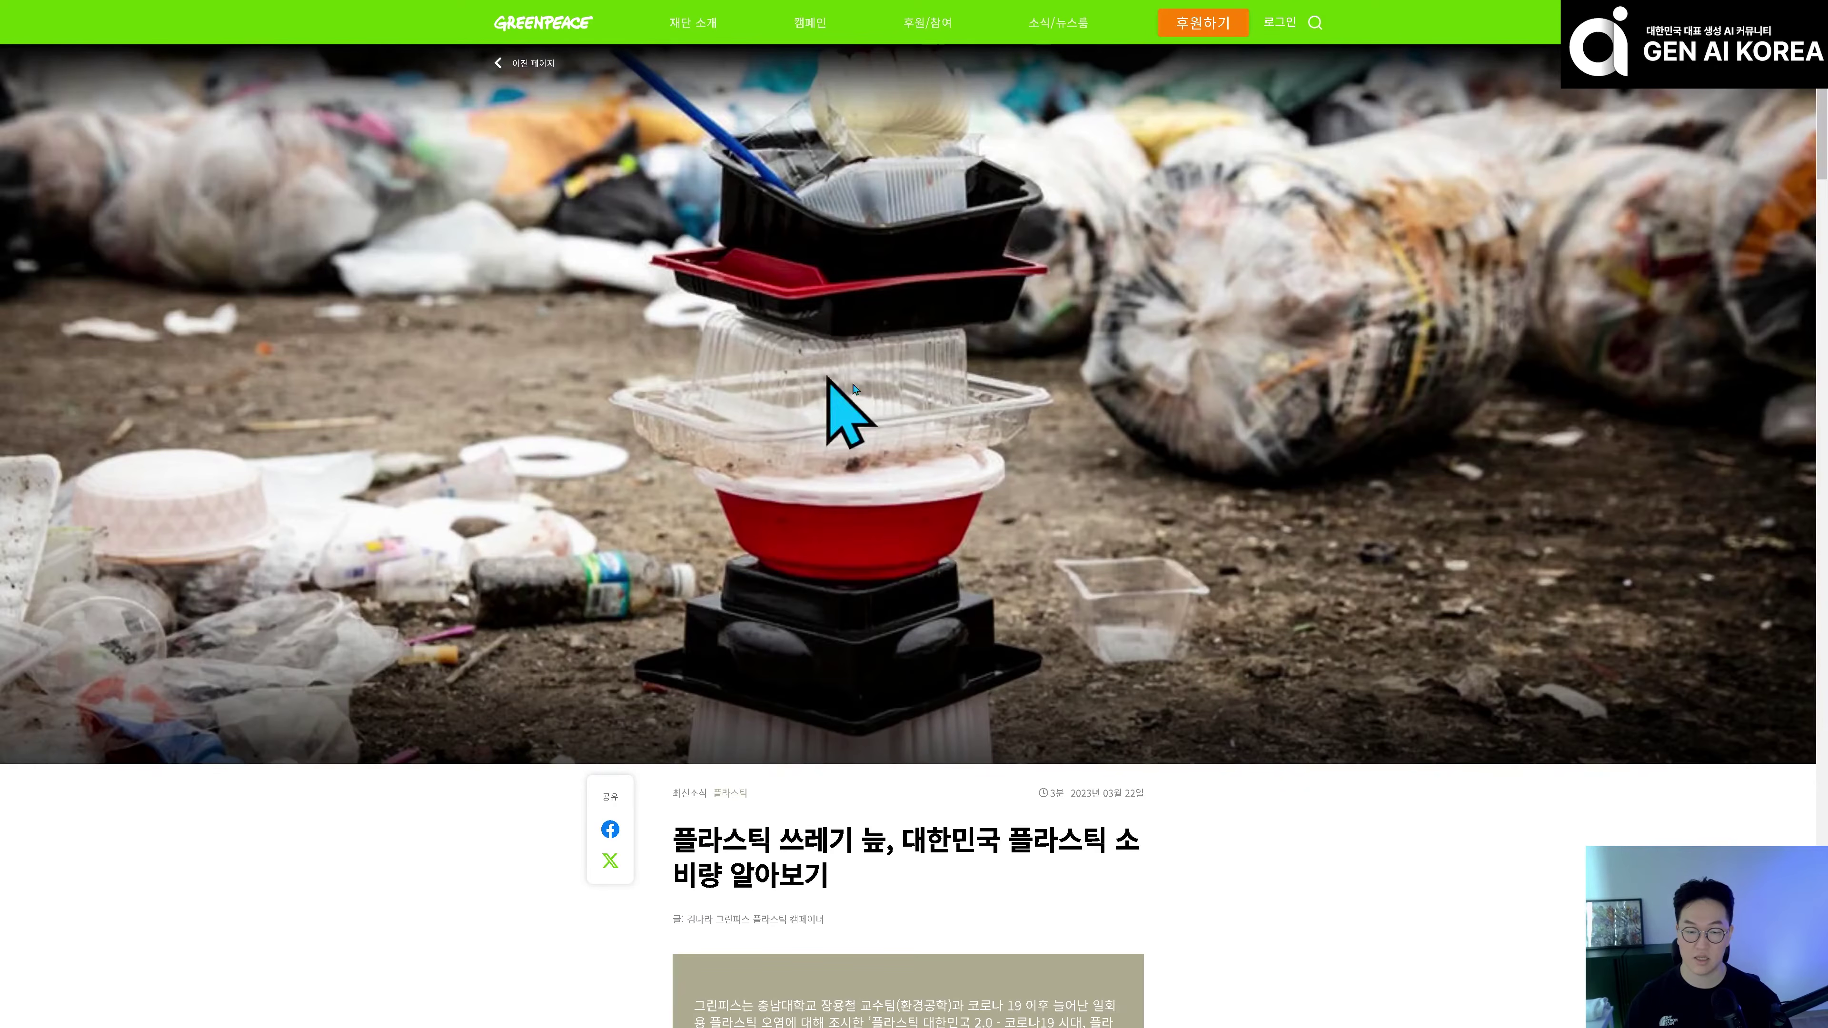
scroll(951, 550, "down", 5)
scroll(1087, 576, "down", 12)
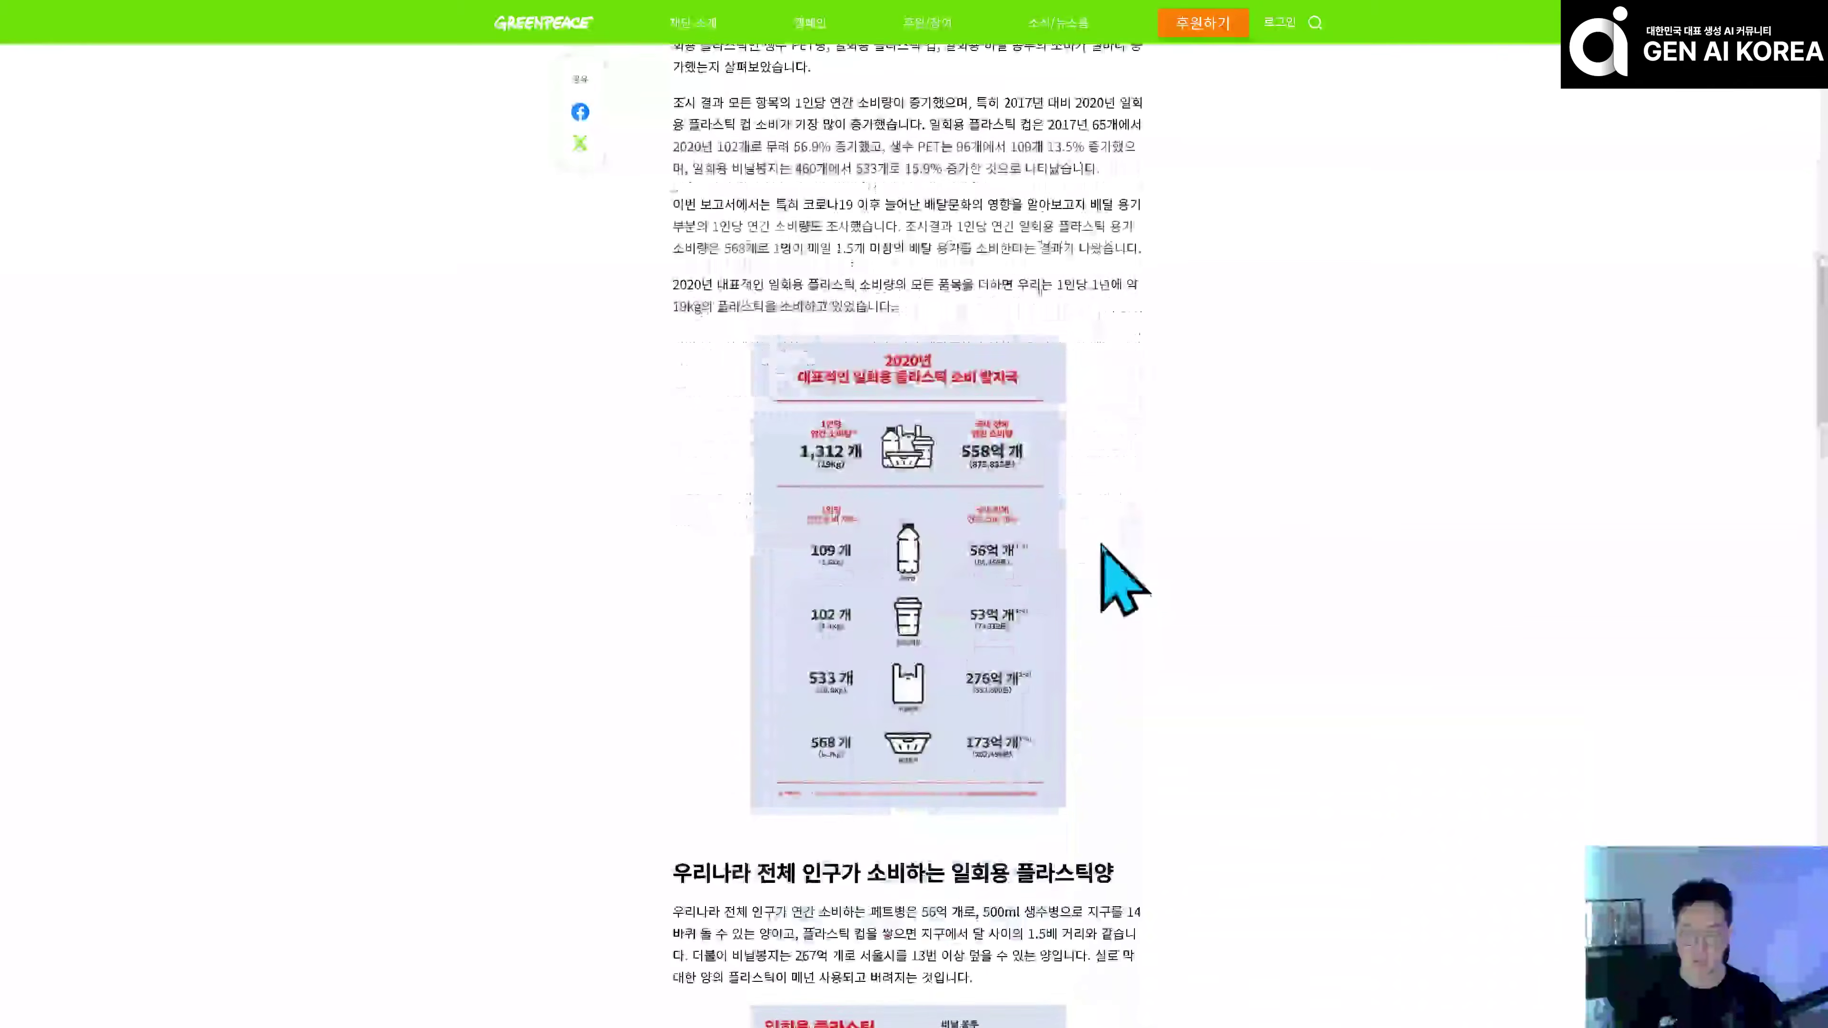
scroll(1091, 576, "up", 15)
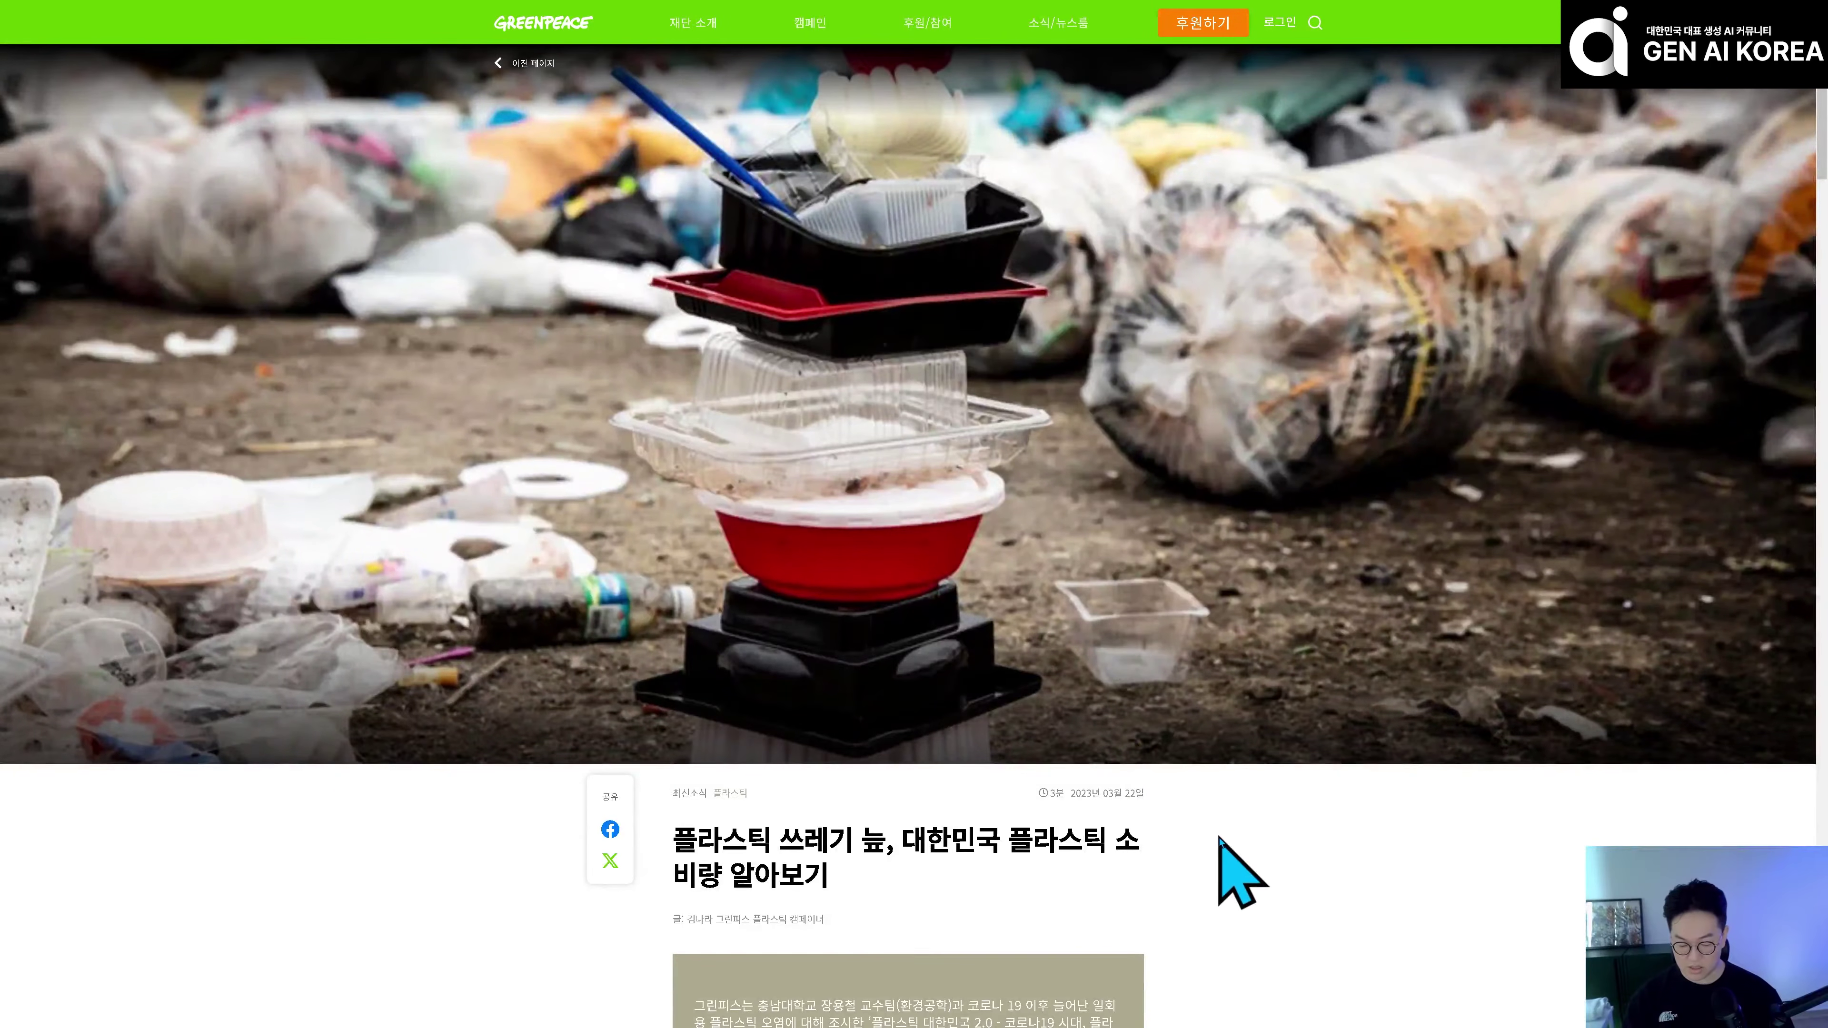
- Copy the Greenpeace article's URL into a ChatGPT prompt and send it with "위 링크의 내용을 분석하고 그에 대한 요약 자료를 만들어줄래?"
key("F11")
left_click(444, 48)
key("ctrl+c")
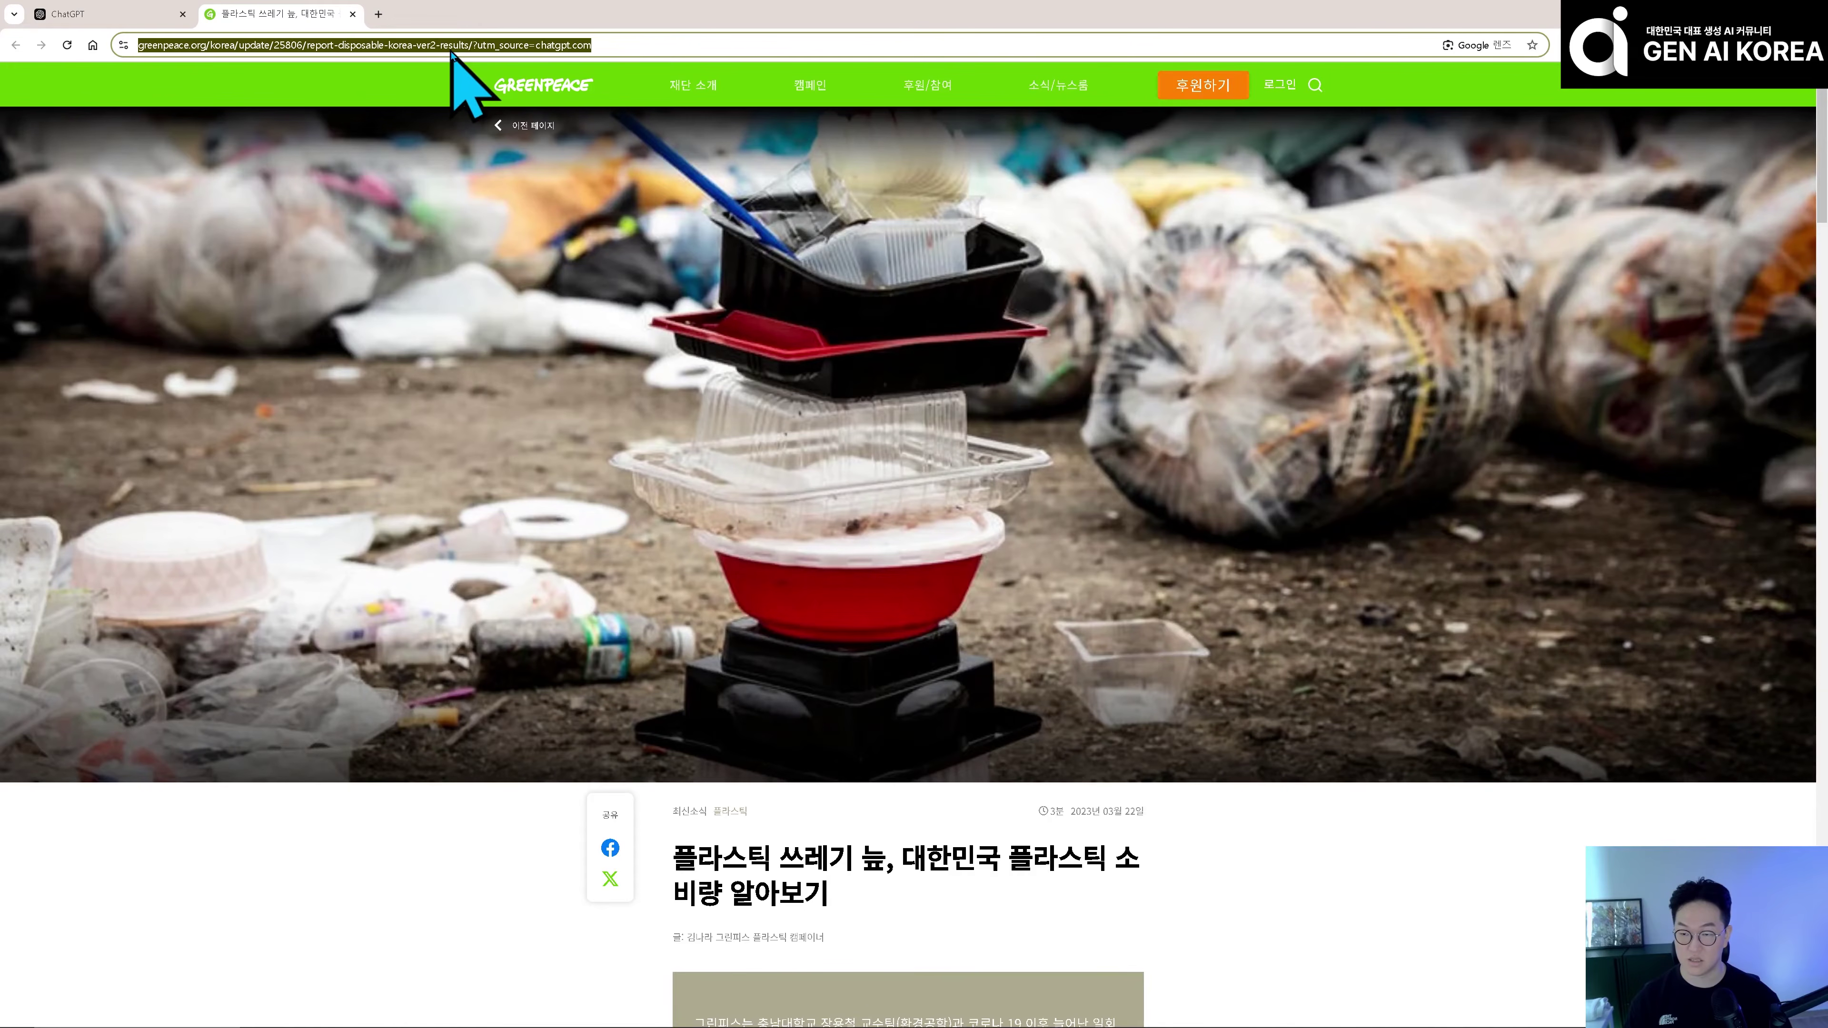
left_click(100, 13)
left_click(592, 929)
key("ctrl+v")
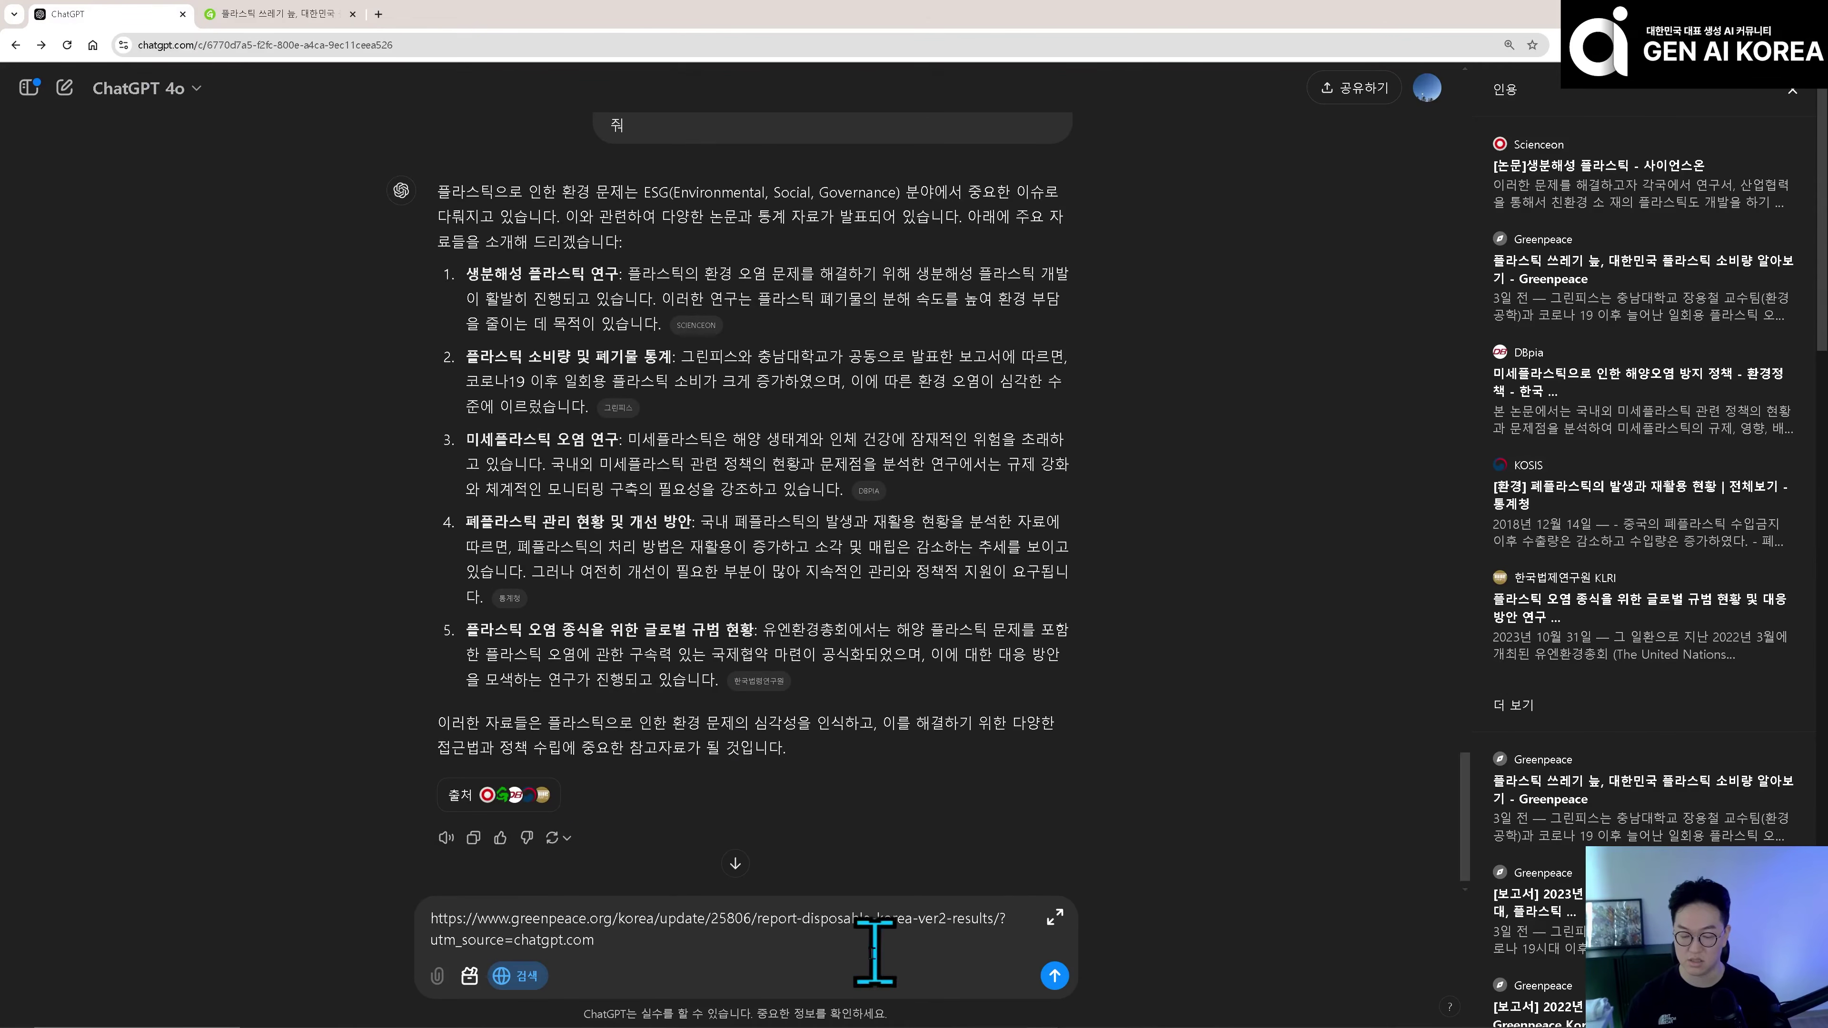
key("shift+Return")
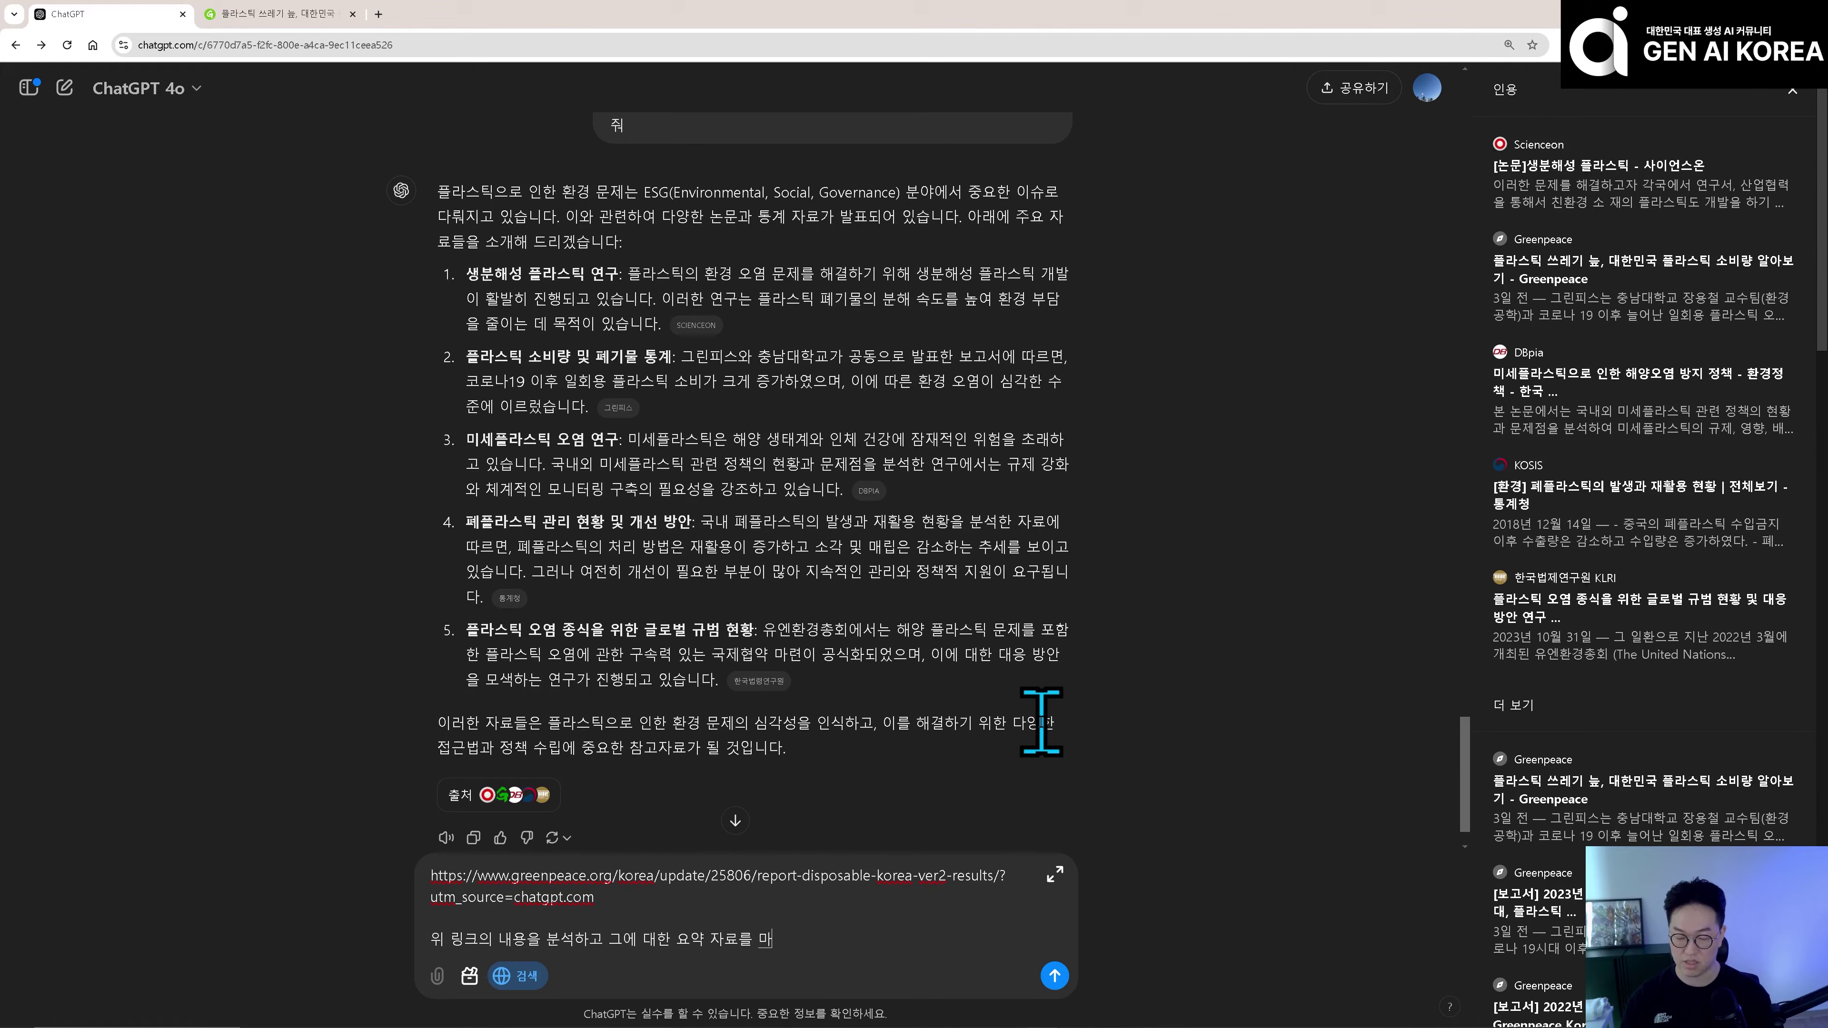
key("Return")
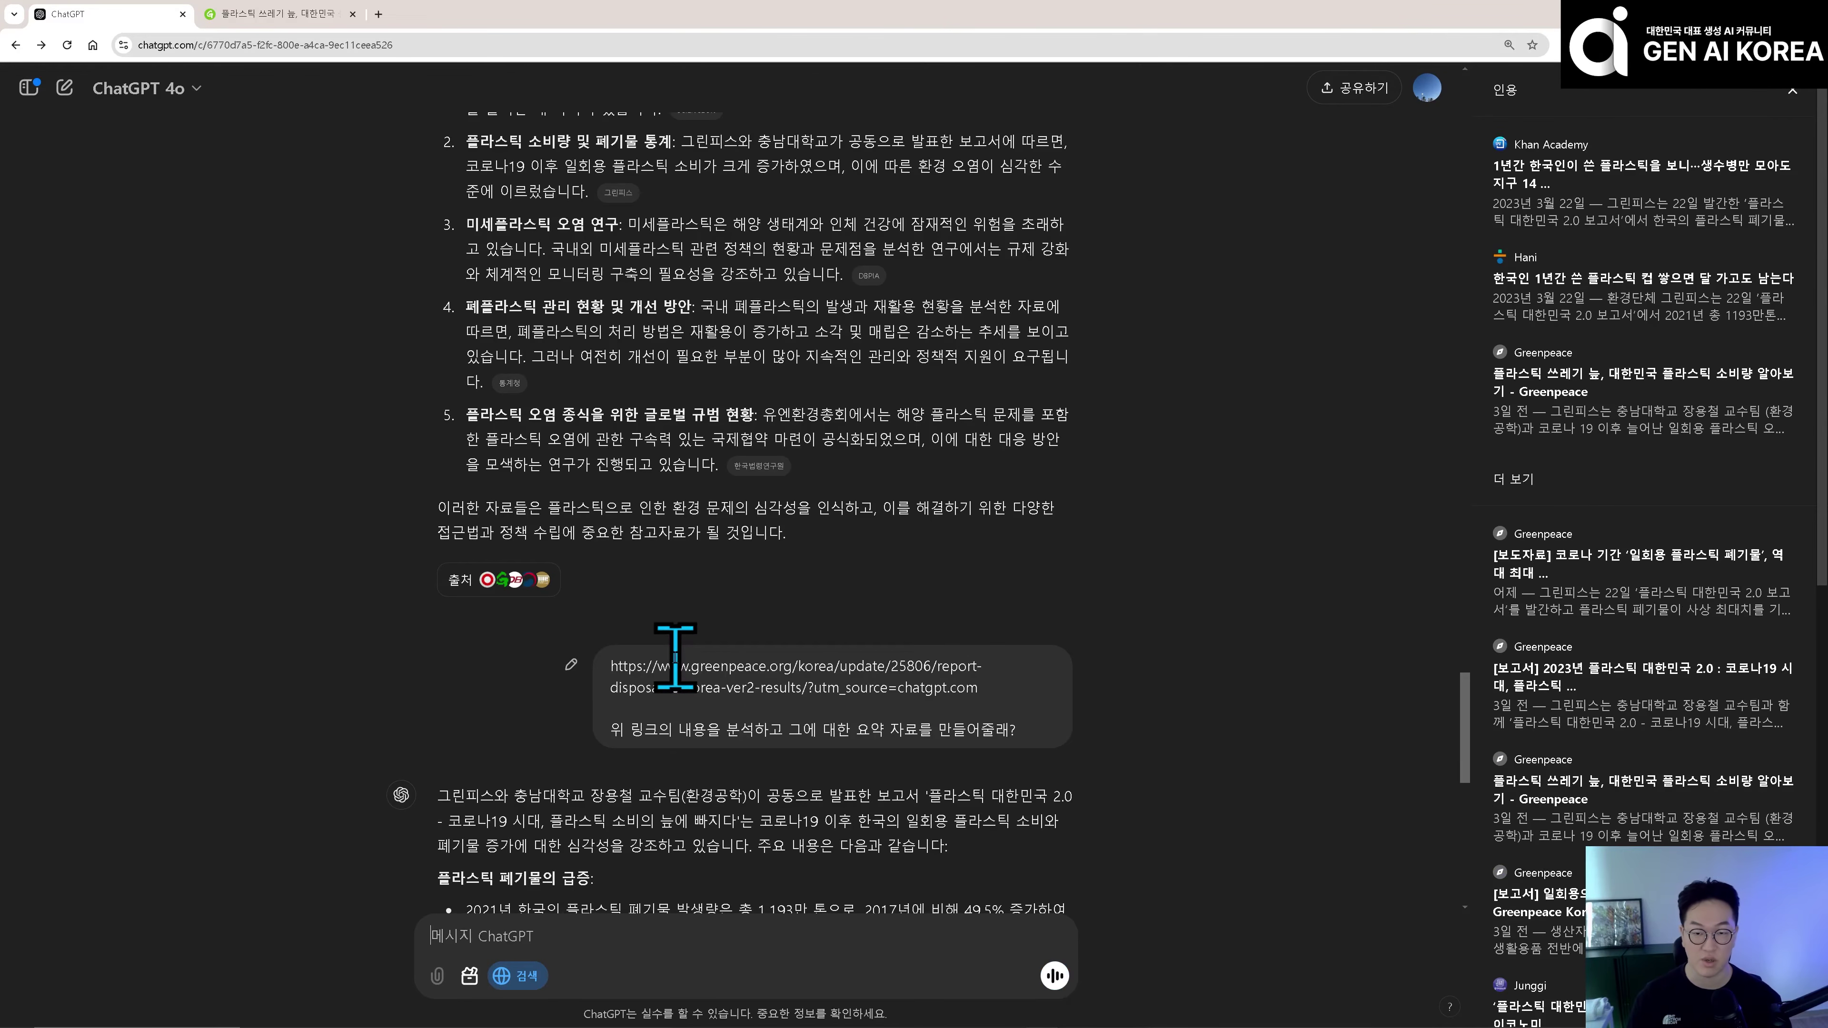
- Review the generated summary of the Greenpeace report from its introduction through the proposed solutions
scroll(675, 655, "down", 10)
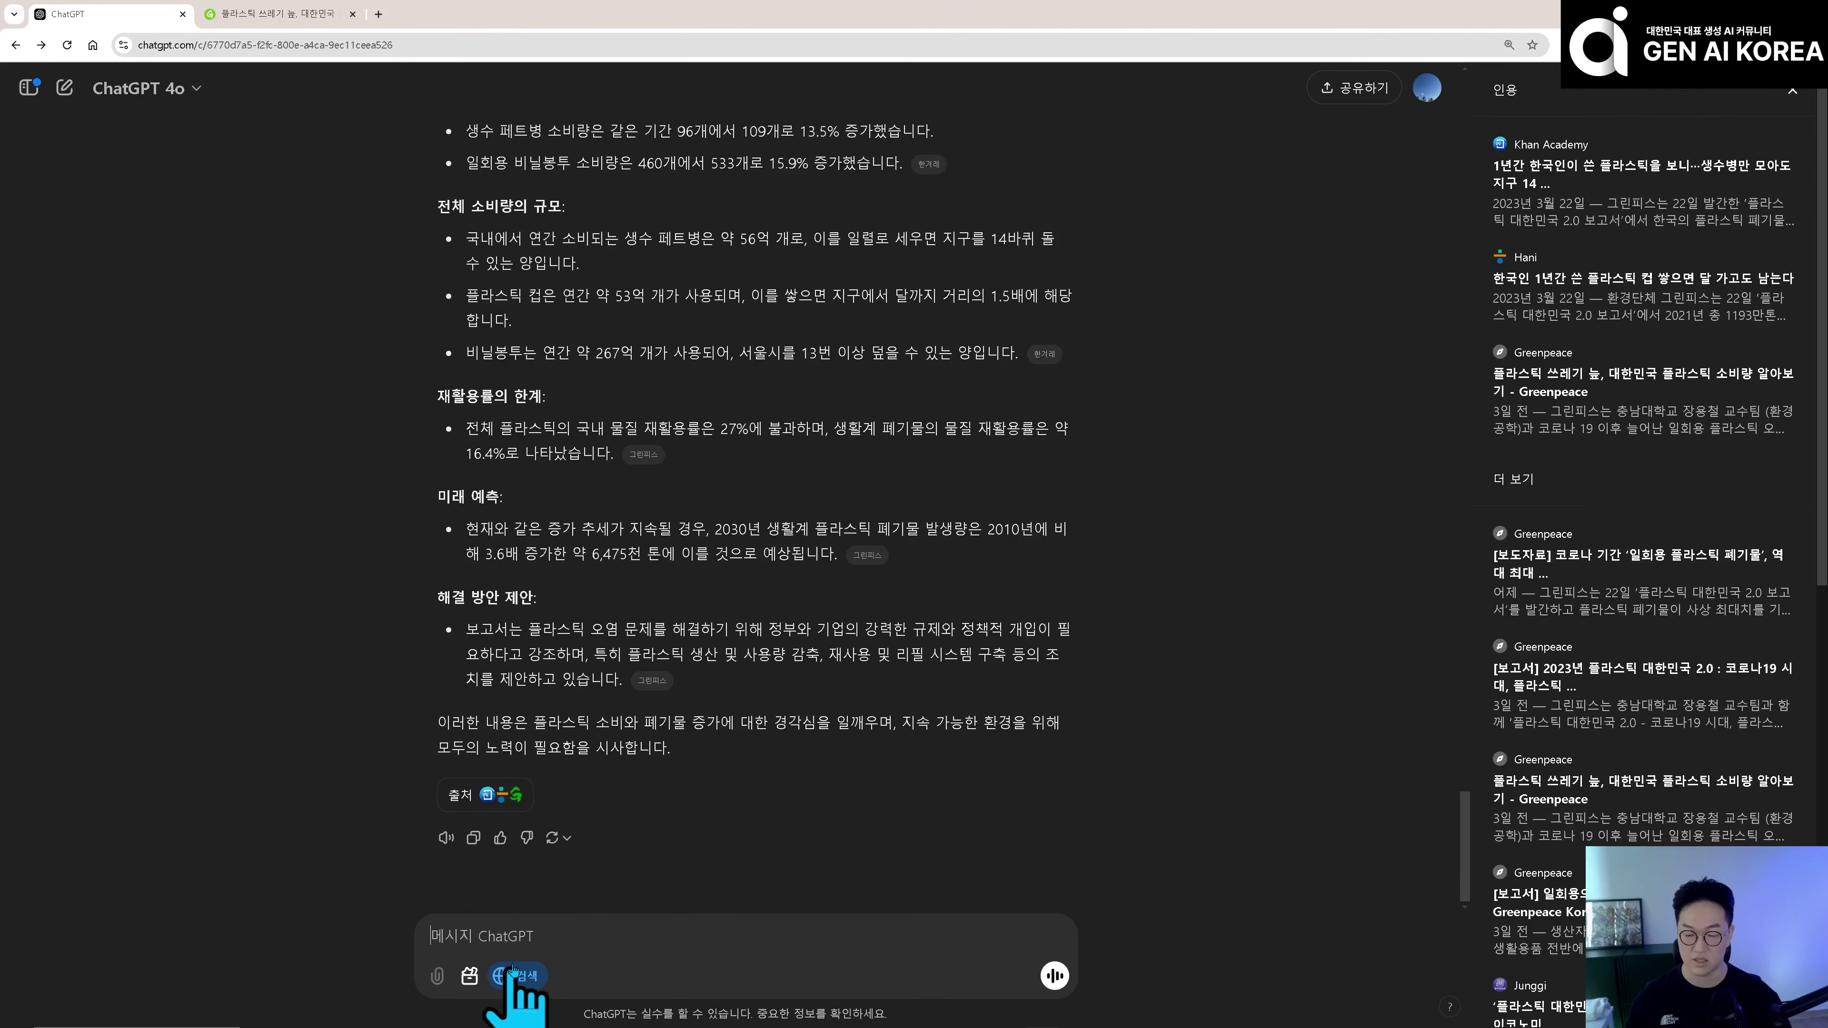
scroll(702, 789, "up", 4)
scroll(702, 789, "up", 2)
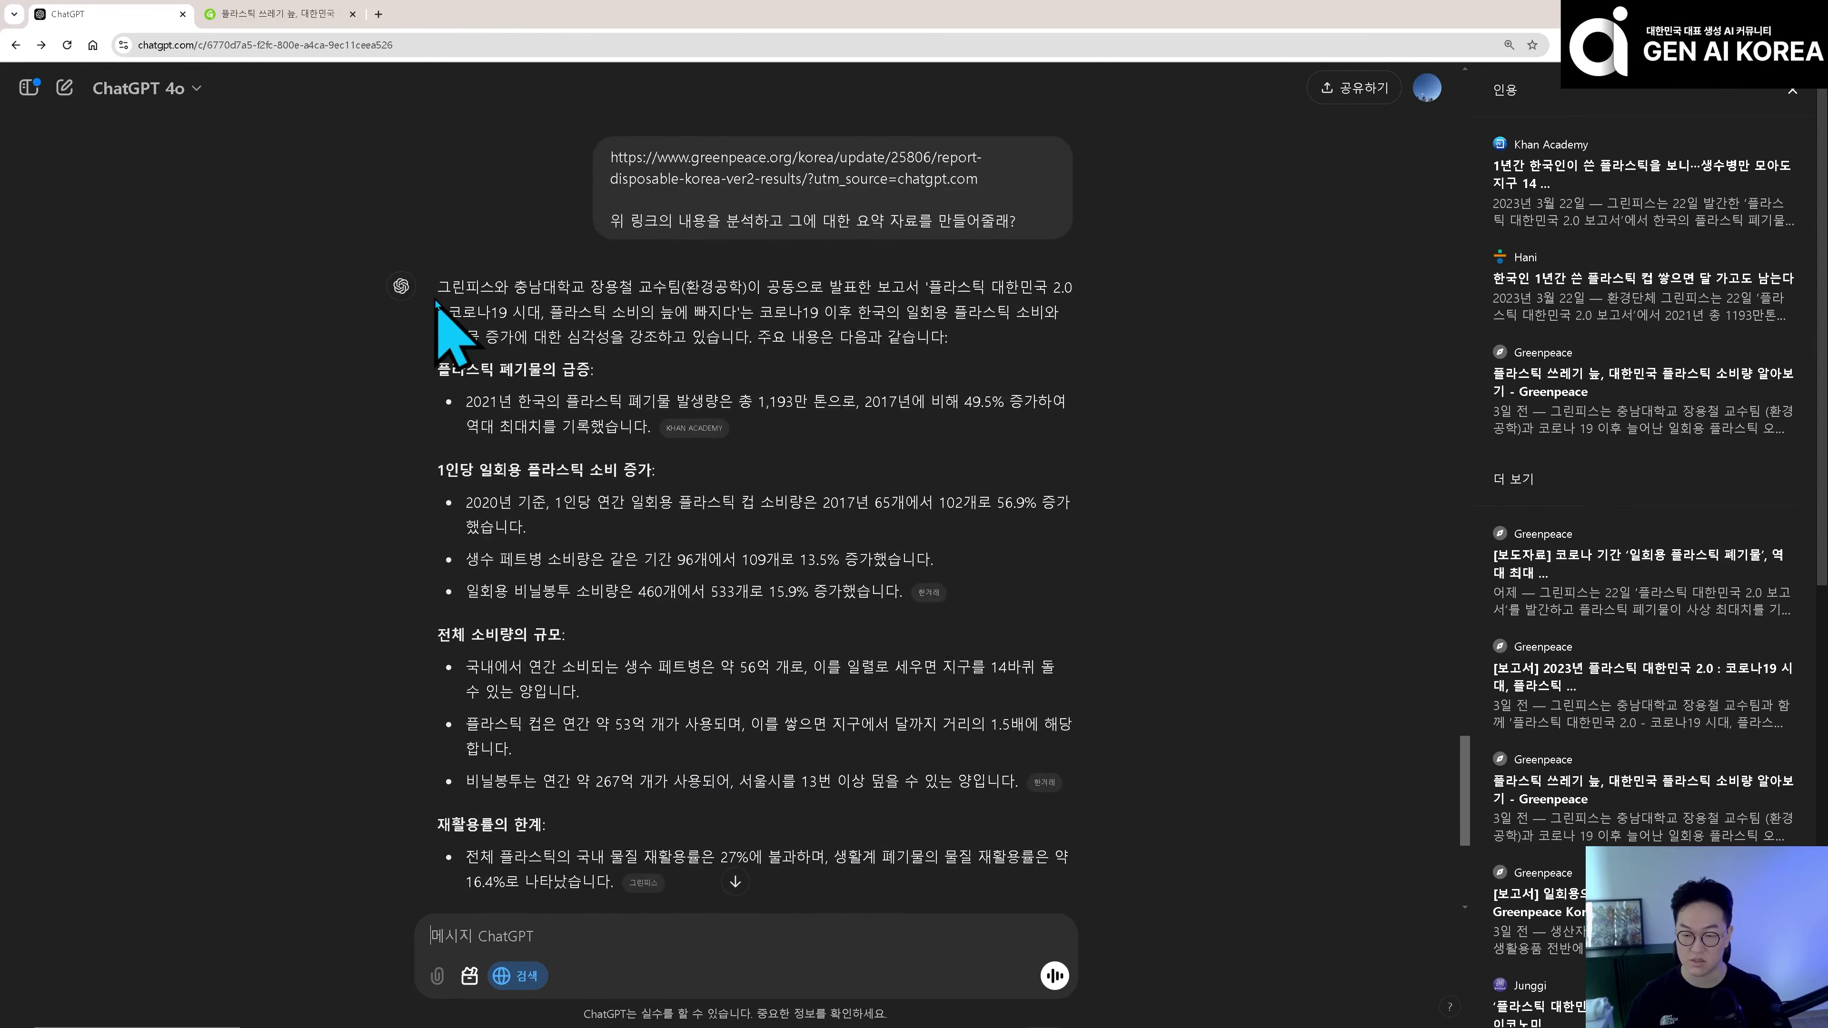
left_click_drag(451, 287, 1040, 702)
scroll(1144, 601, "down", 3)
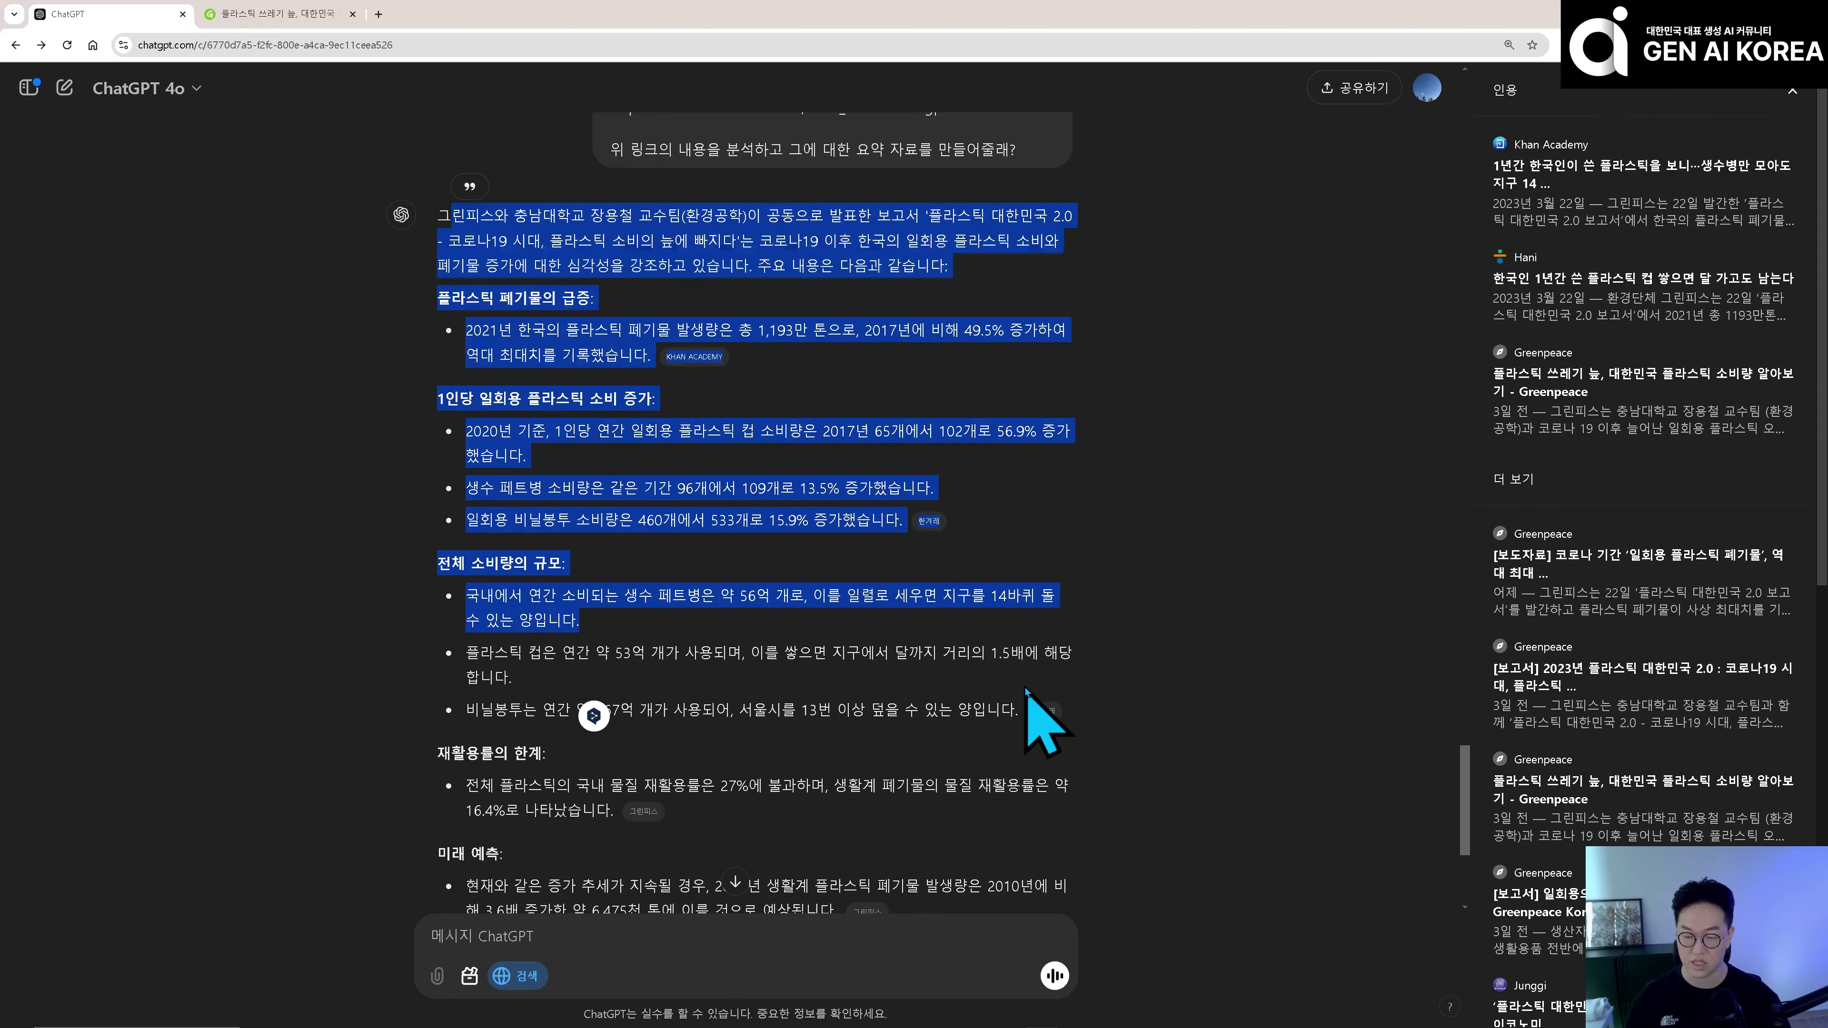
left_click(1115, 571)
scroll(1122, 587, "down", 3)
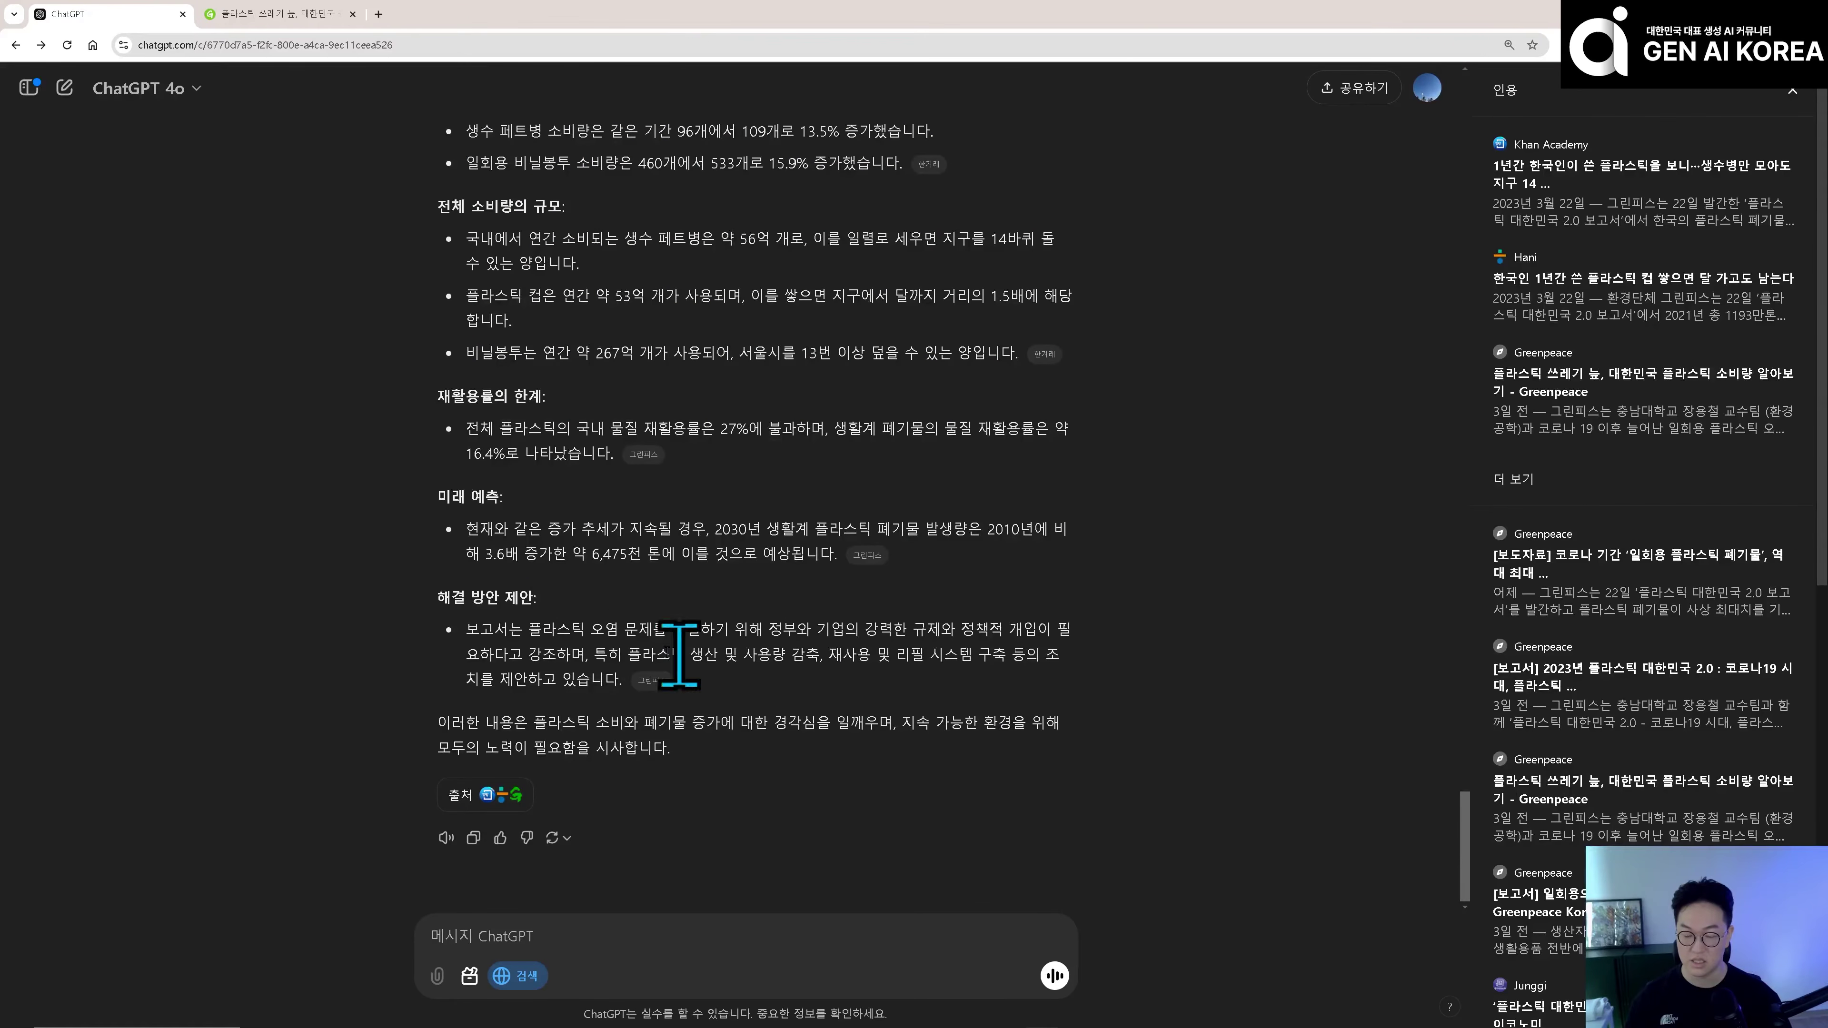
- Check the summary against the consumption figures in the original Greenpeace article, and return to the ChatGPT conversation
left_click(280, 16)
left_click(294, 44)
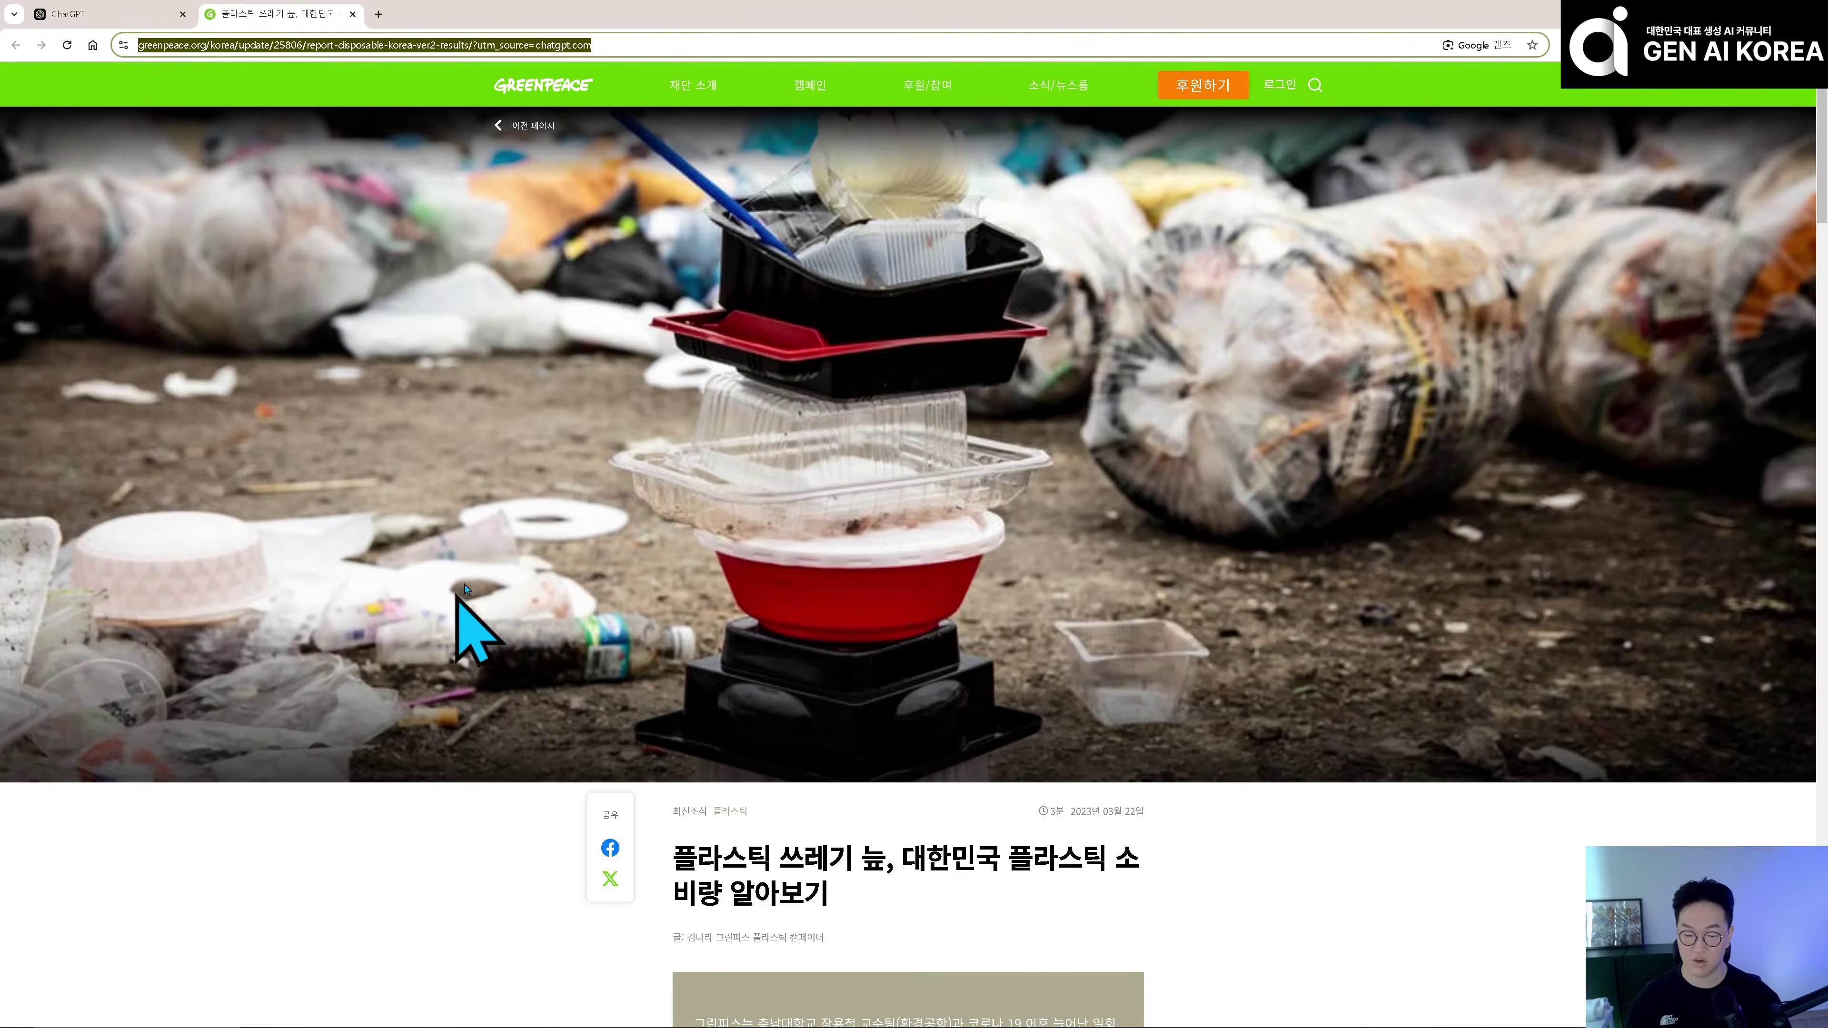
scroll(653, 654, "down", 8)
scroll(731, 619, "down", 10)
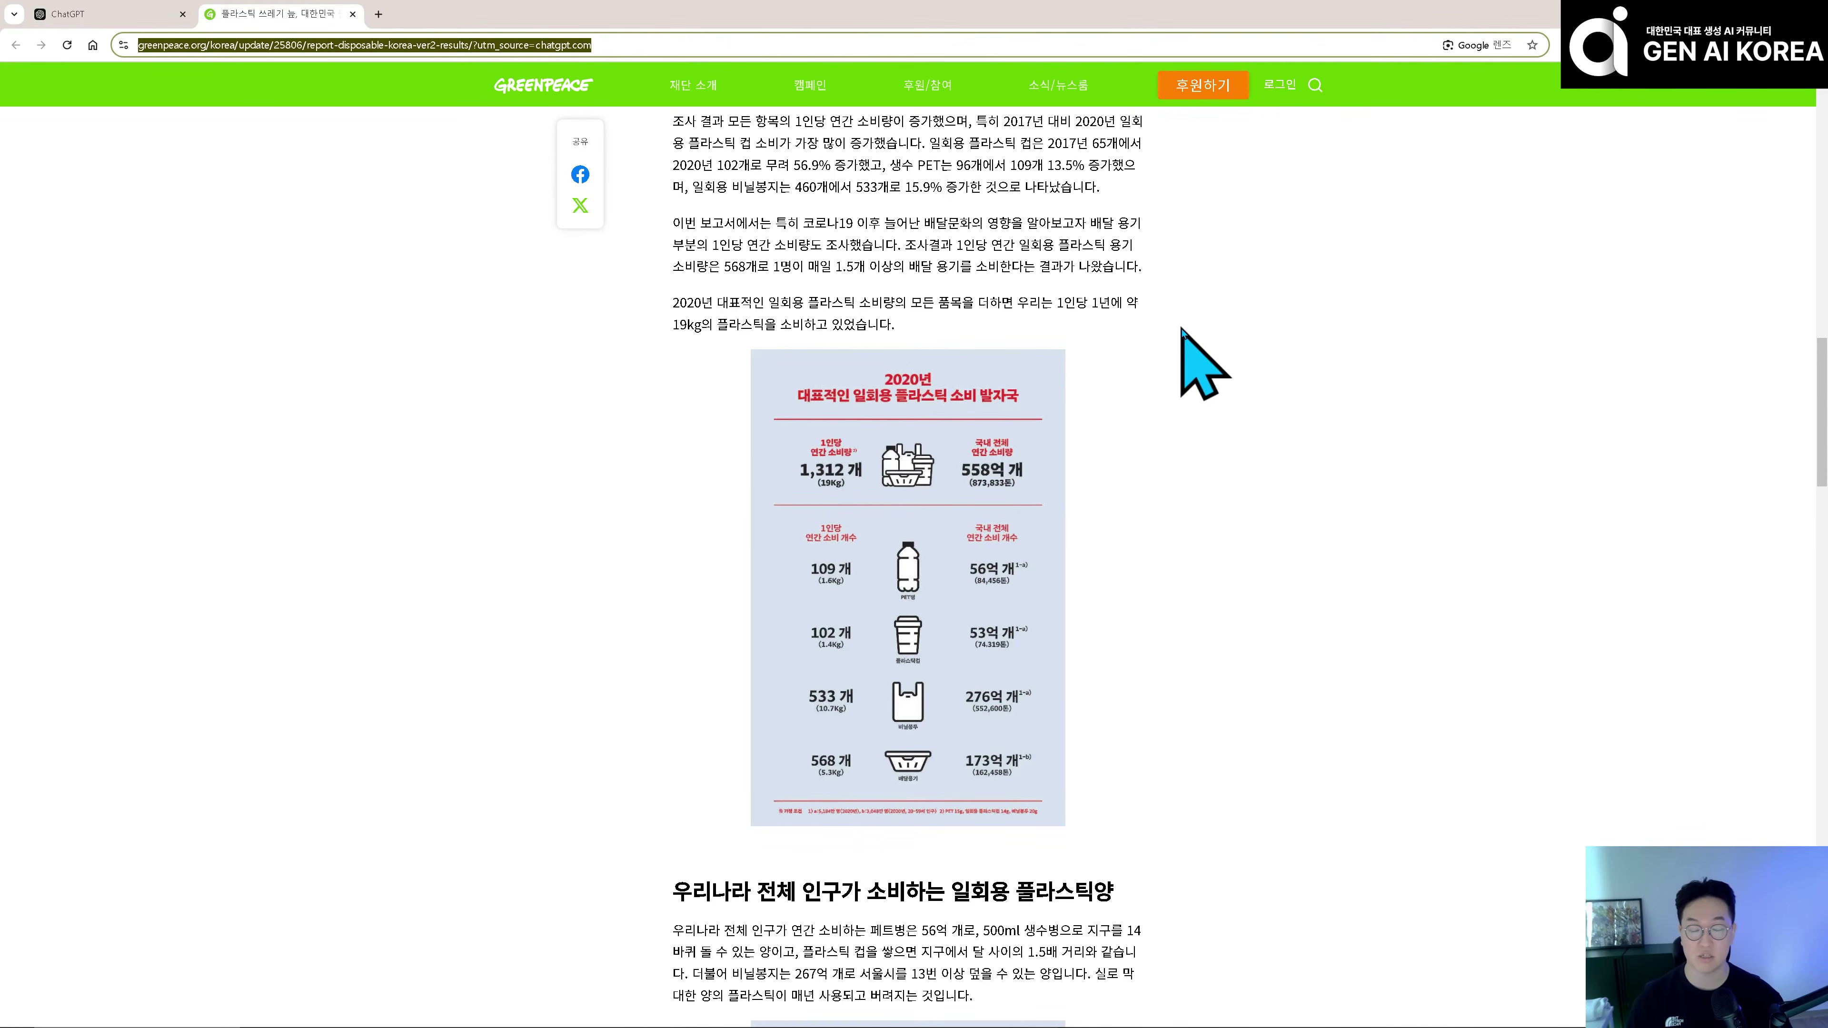
left_click(139, 61)
left_click(112, 16)
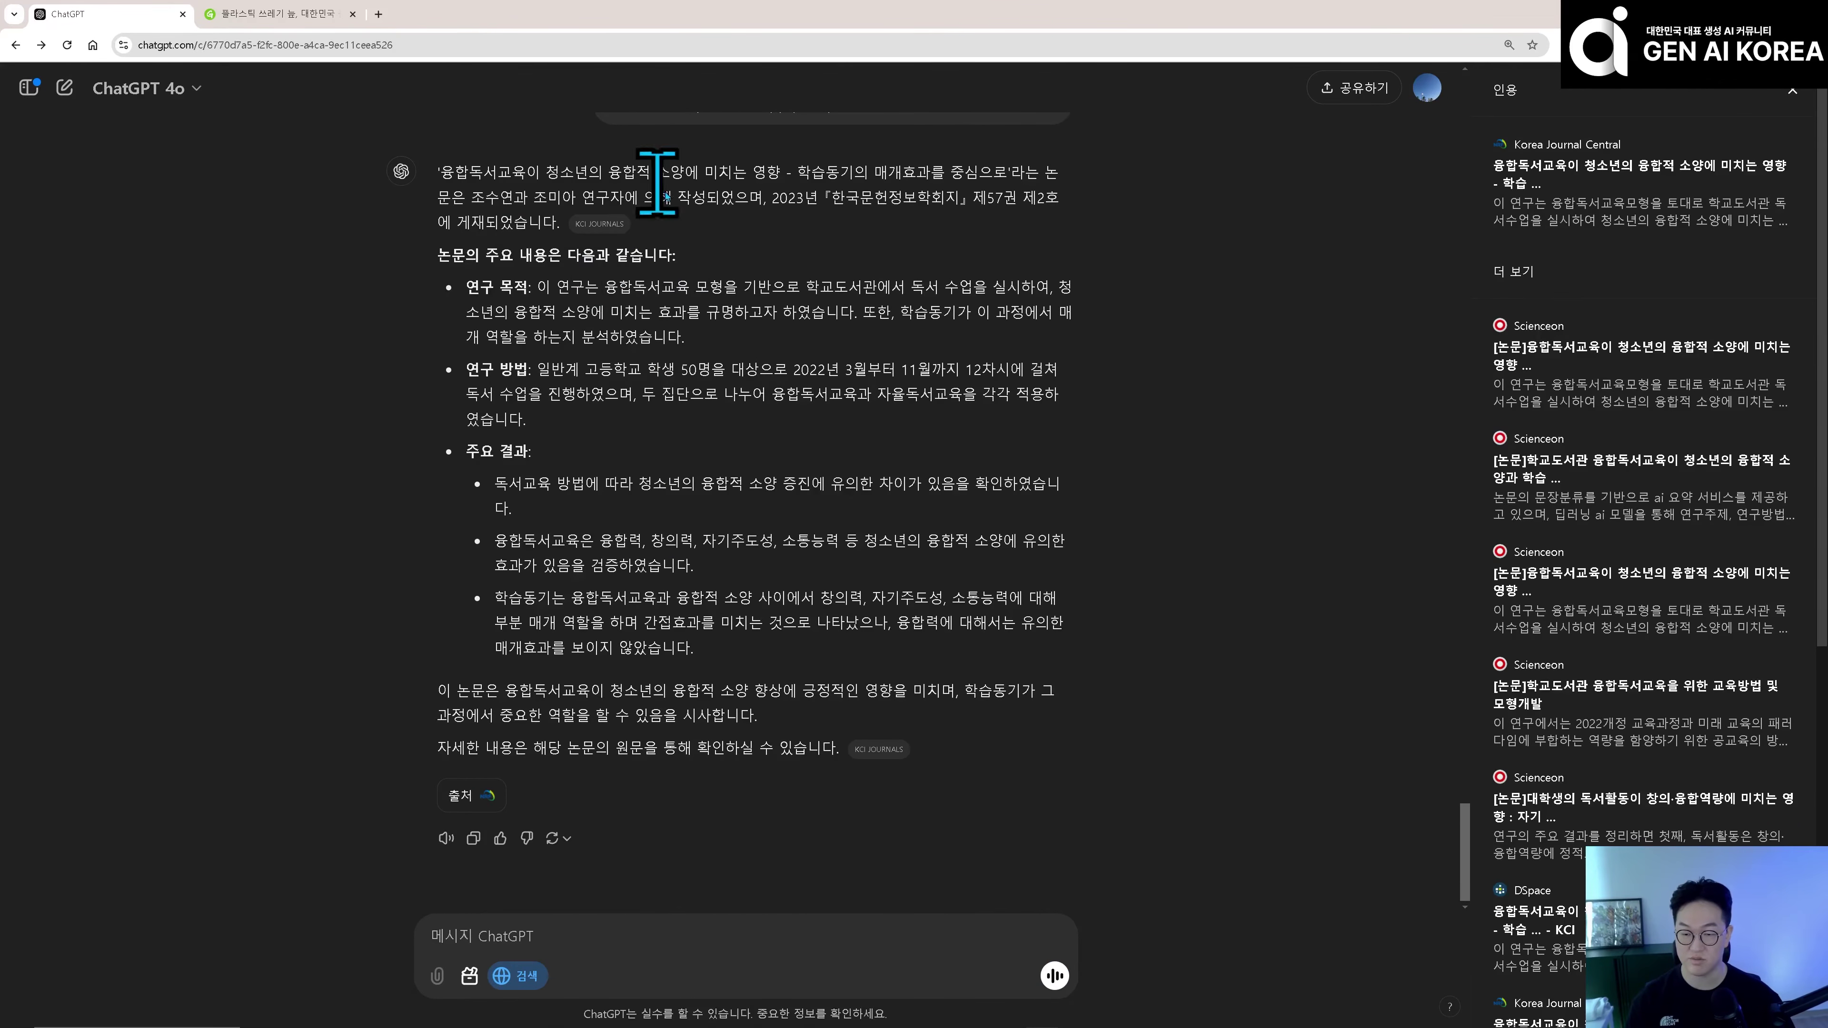
- Compare the author and journal details in the convergence reading education paper summary with the paper's ScienceON pages
left_click_drag(468, 196, 725, 198)
left_click_drag(908, 216, 641, 237)
left_click(796, 257)
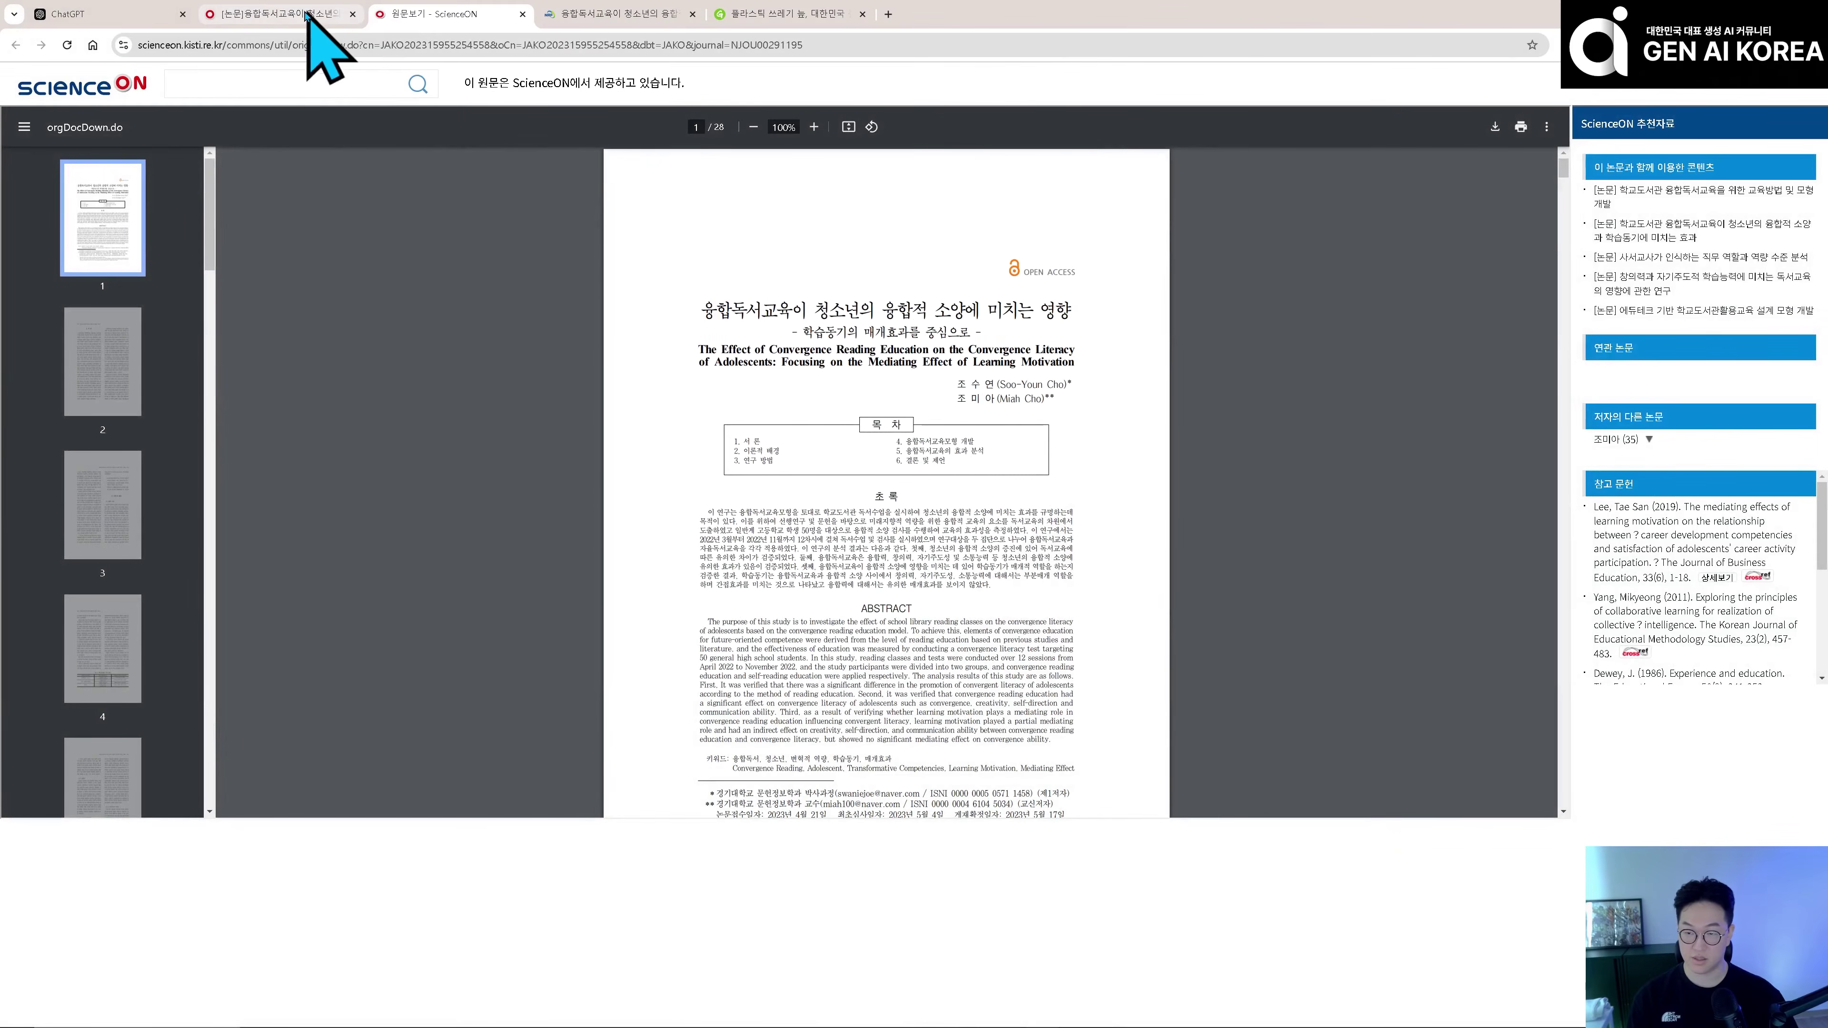
left_click(306, 13)
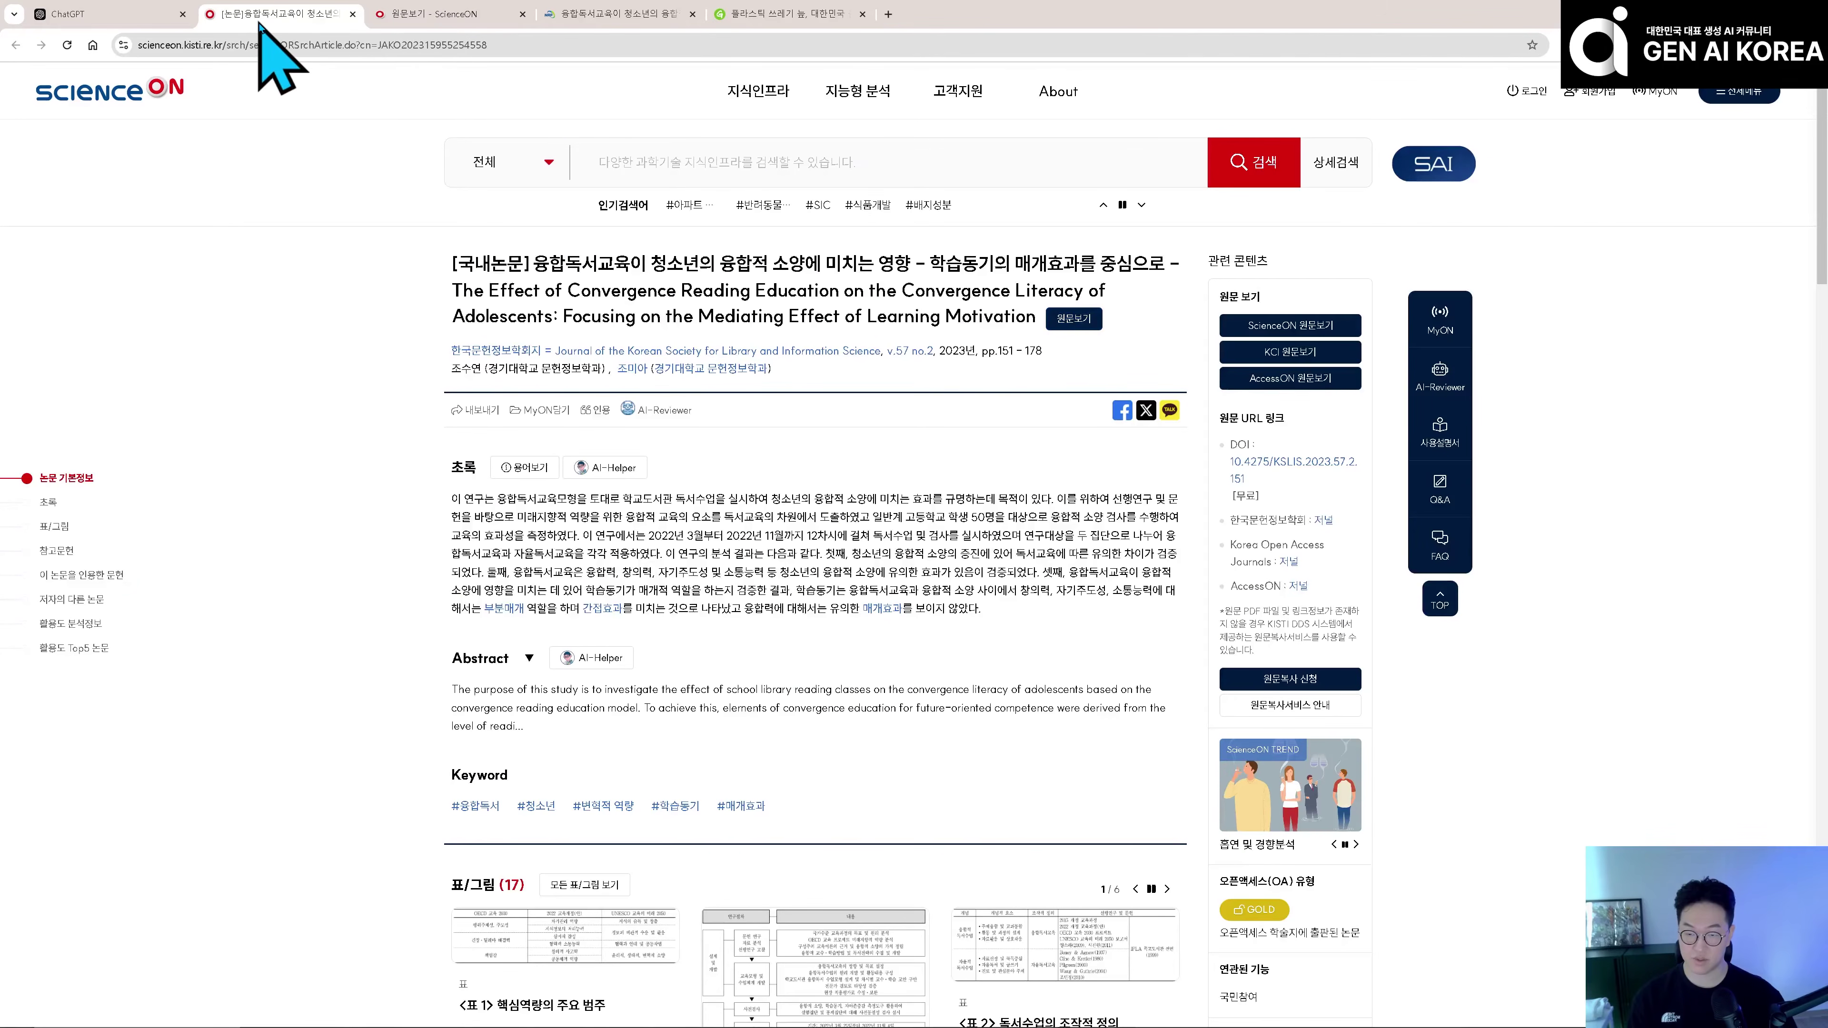
left_click(106, 20)
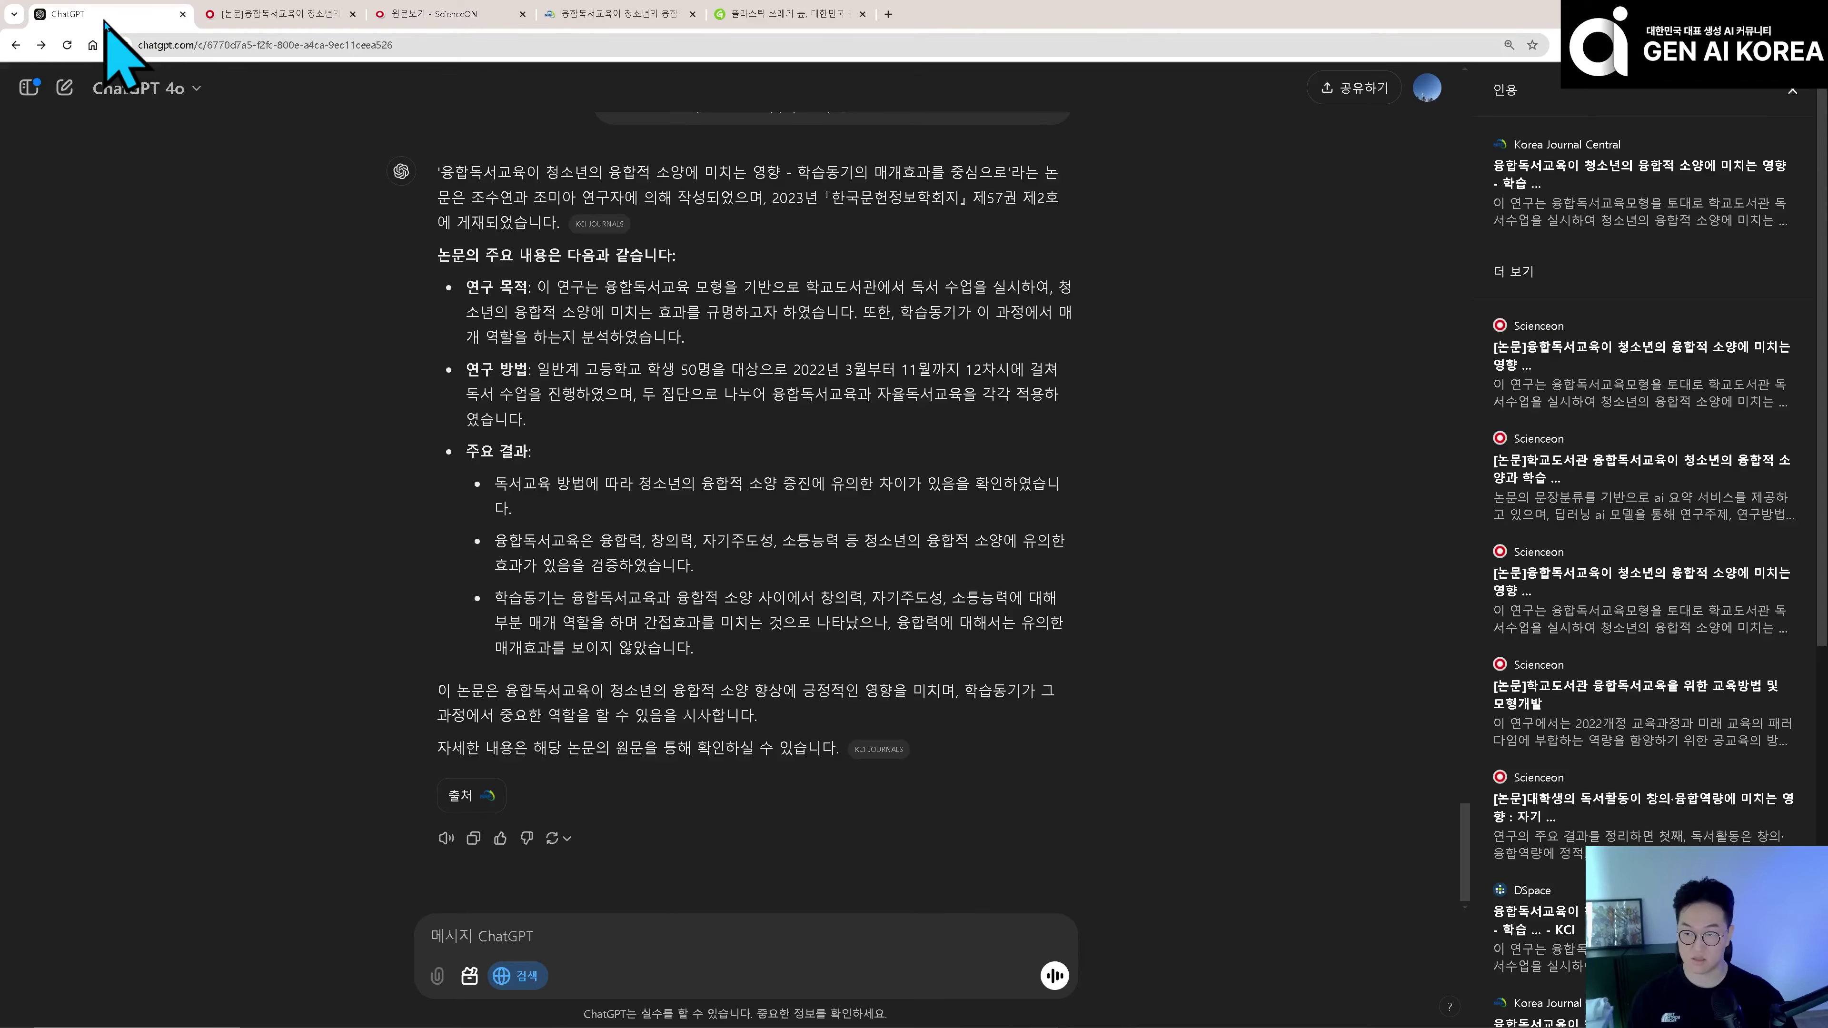
- Check the abstract on the KCI Journals page cited for the paper, and return to the ChatGPT conversation
left_click(599, 229)
scroll(533, 569, "down", 3)
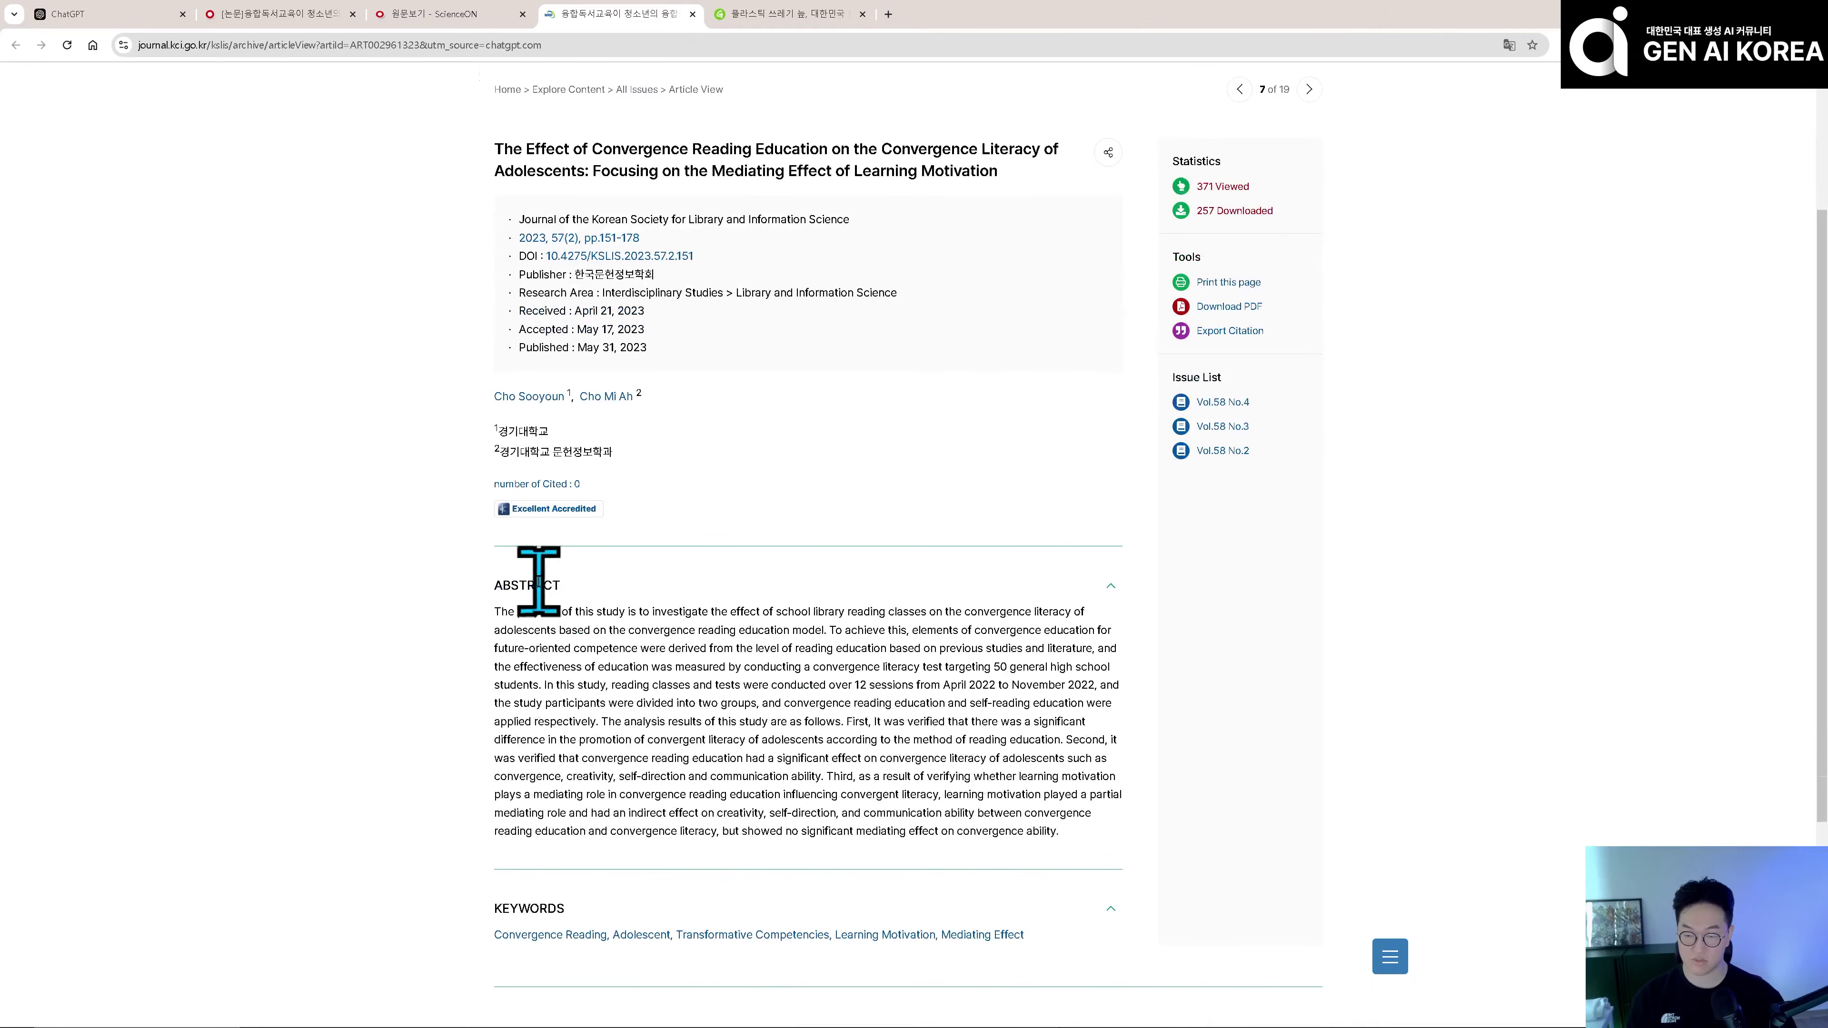
left_click(144, 14)
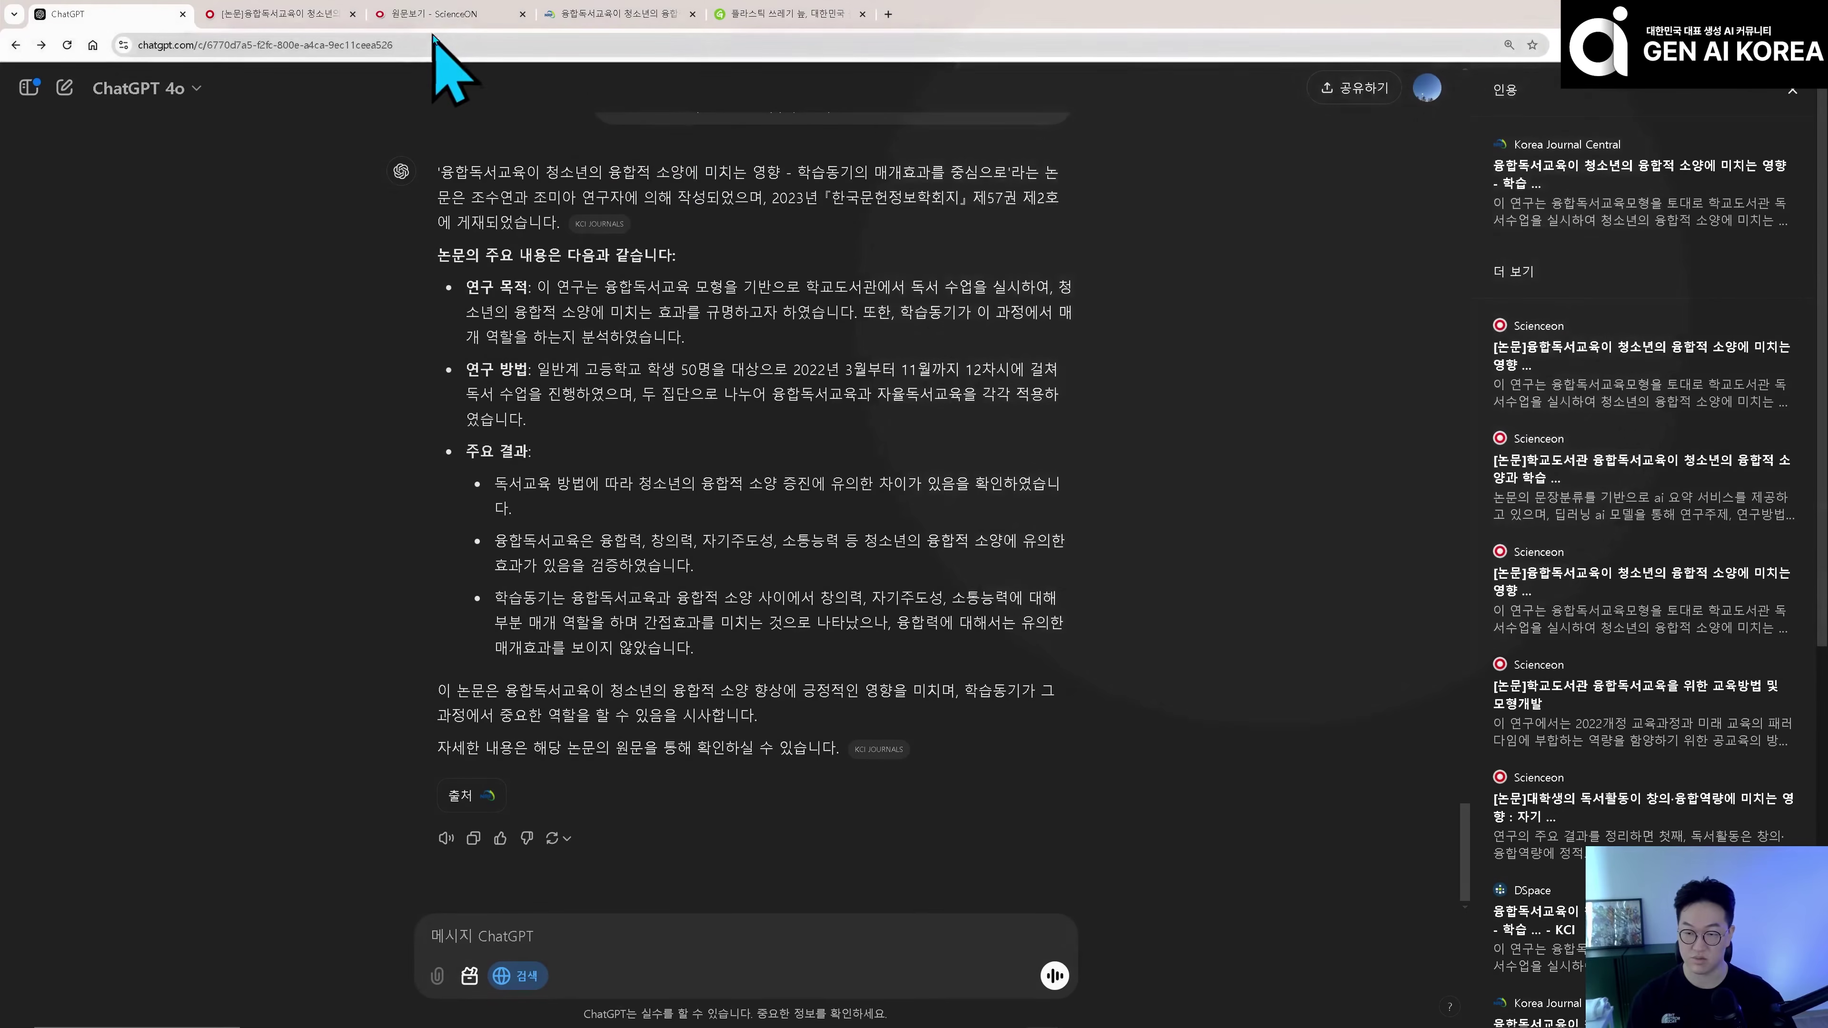
- Look at the convergence reading paper's ScienceON record and the first page of its original text, and return to the ChatGPT conversation
left_click(431, 14)
left_click(309, 14)
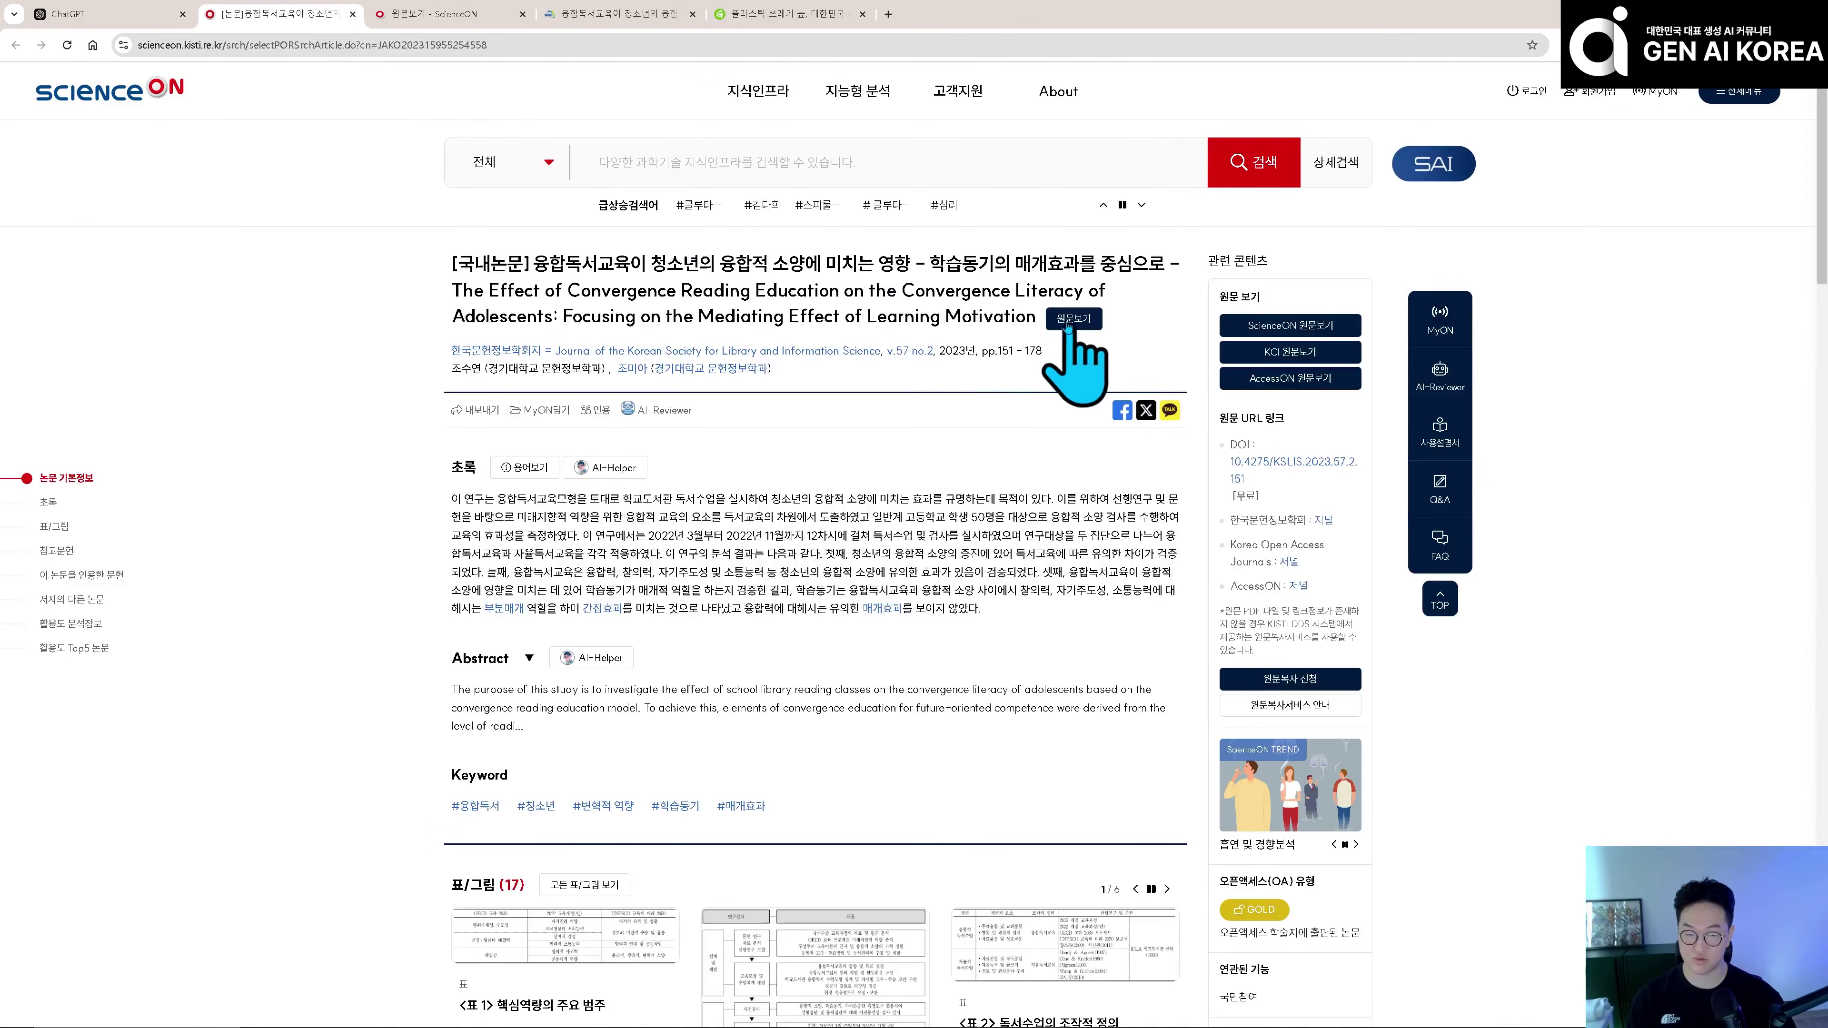
left_click(432, 14)
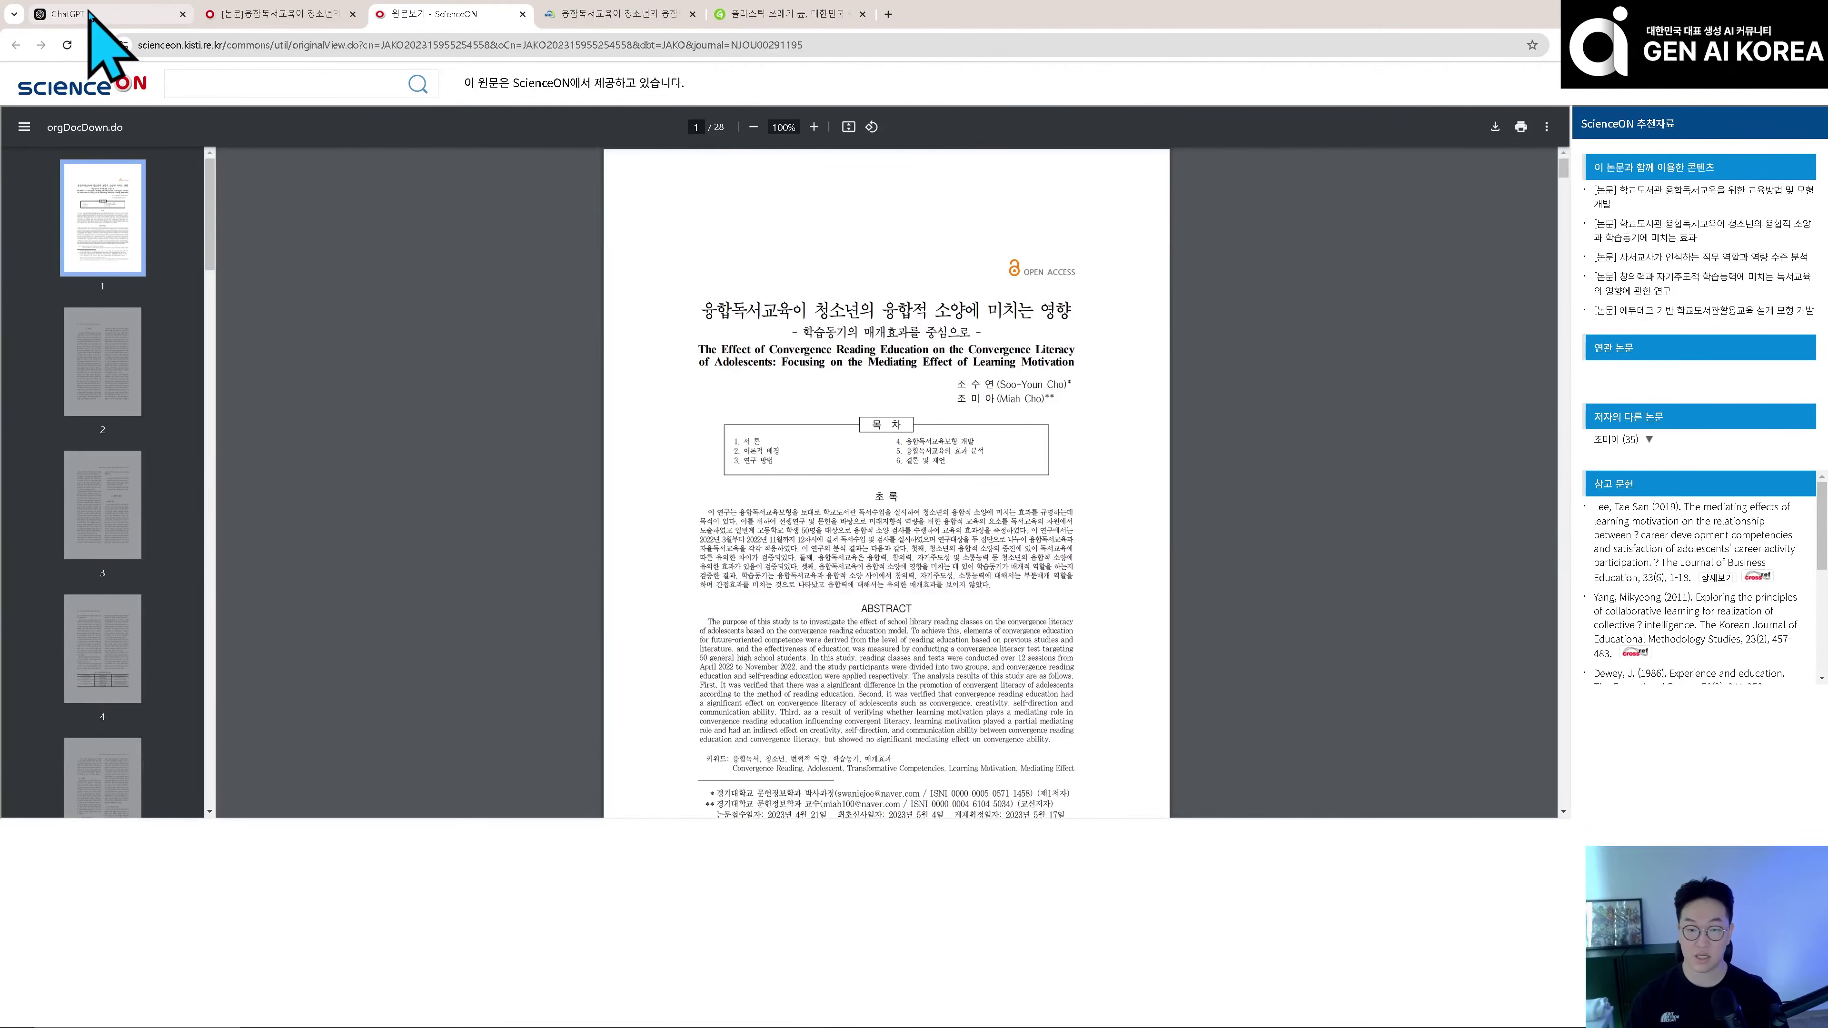
left_click(90, 15)
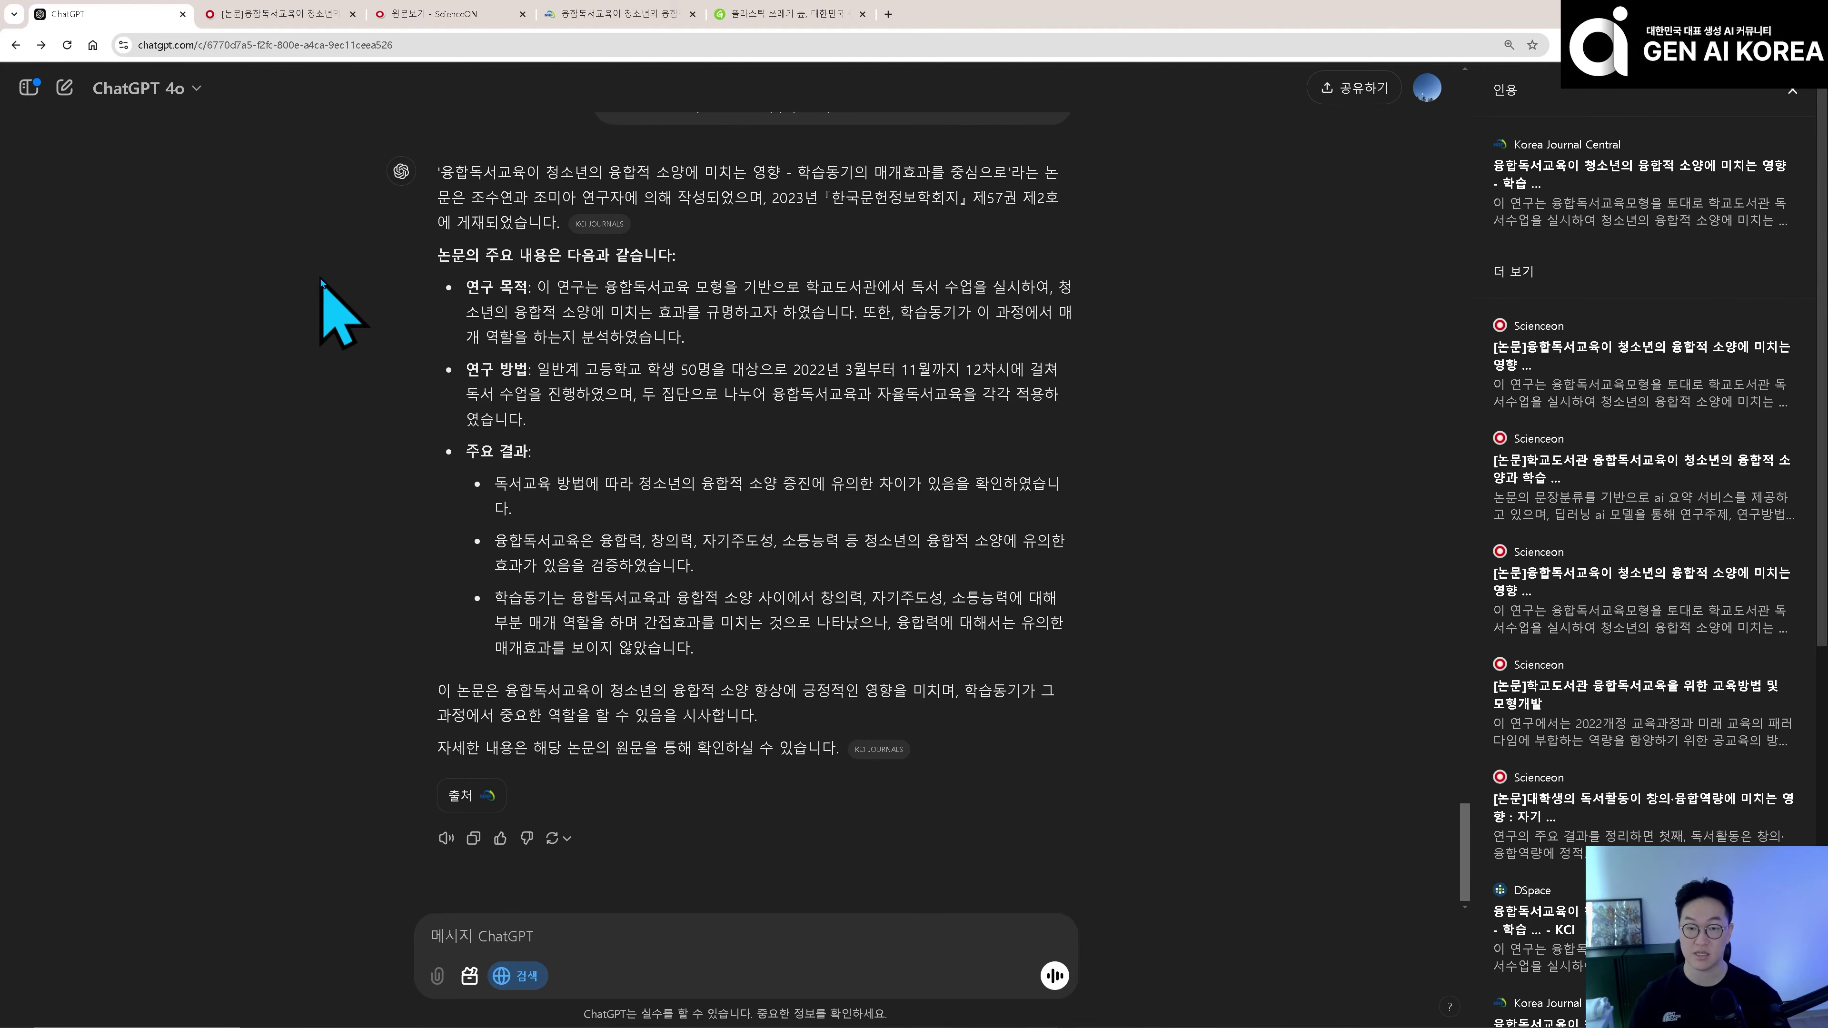
- Skim the page thumbnails of the convergence reading paper's full-text PDF on ScienceON, and return to the ChatGPT conversation
left_click(397, 14)
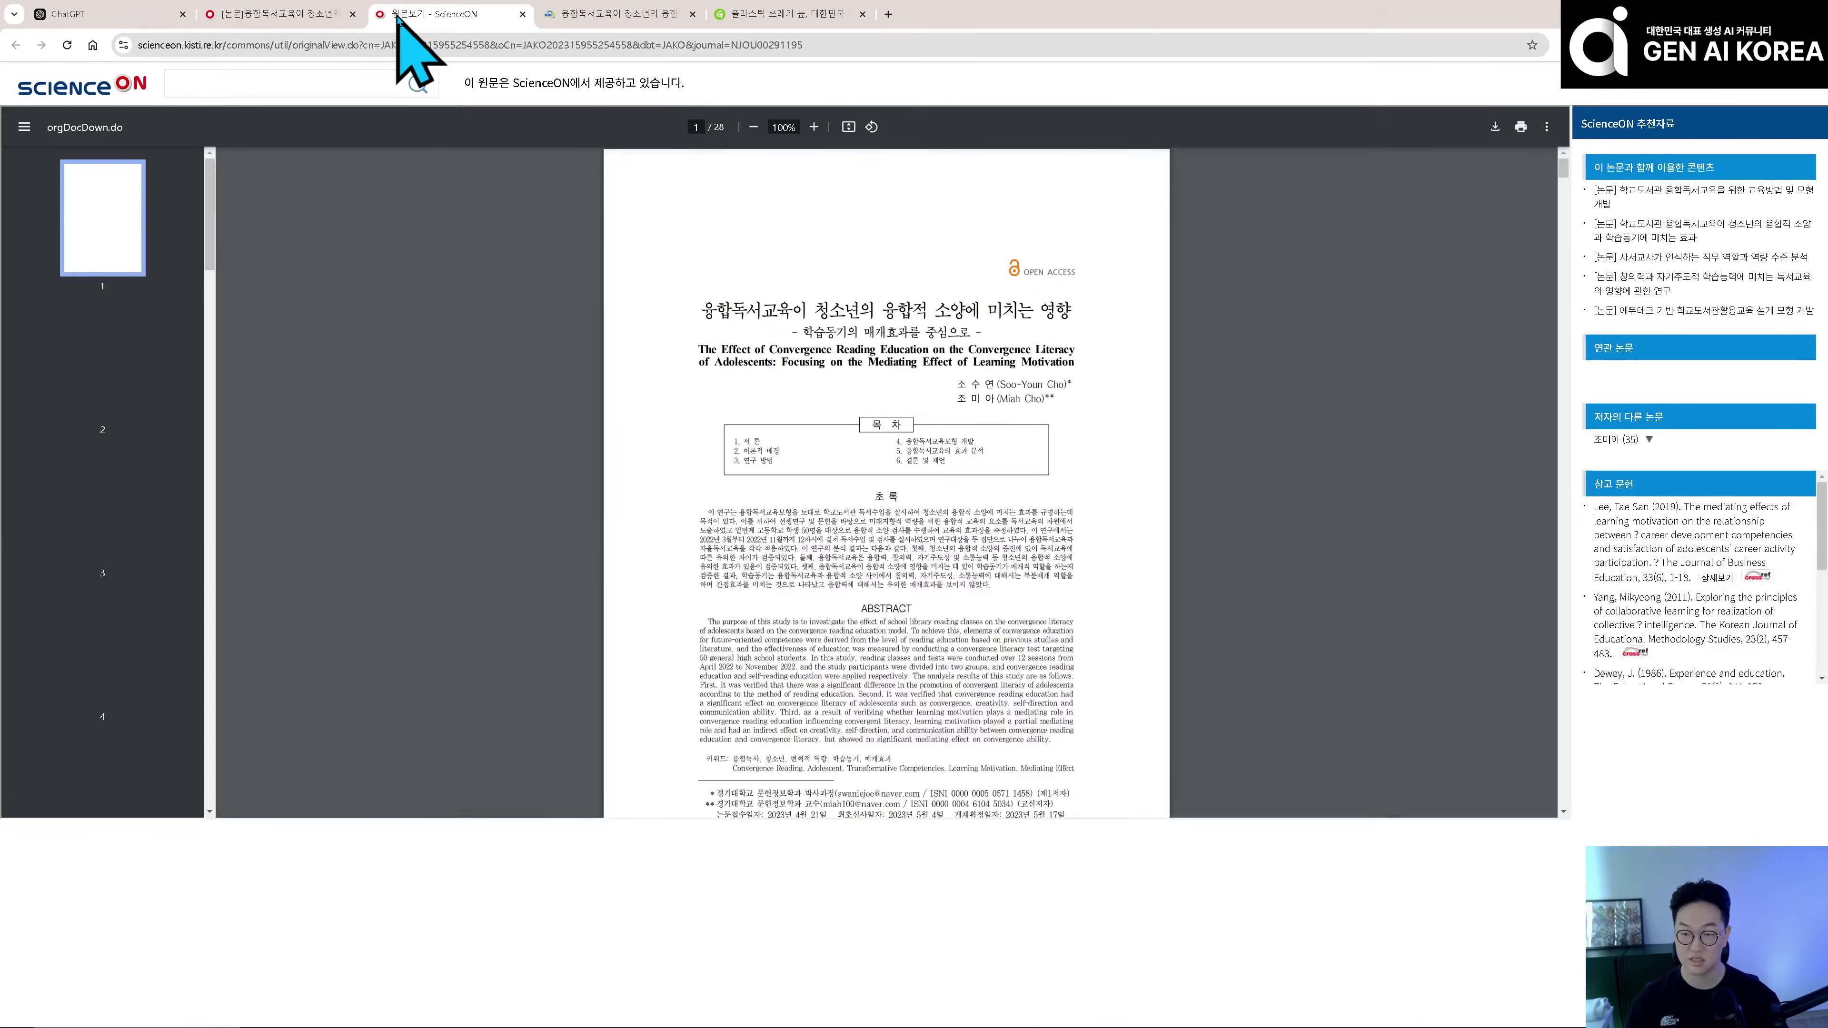
scroll(83, 475, "down", 10)
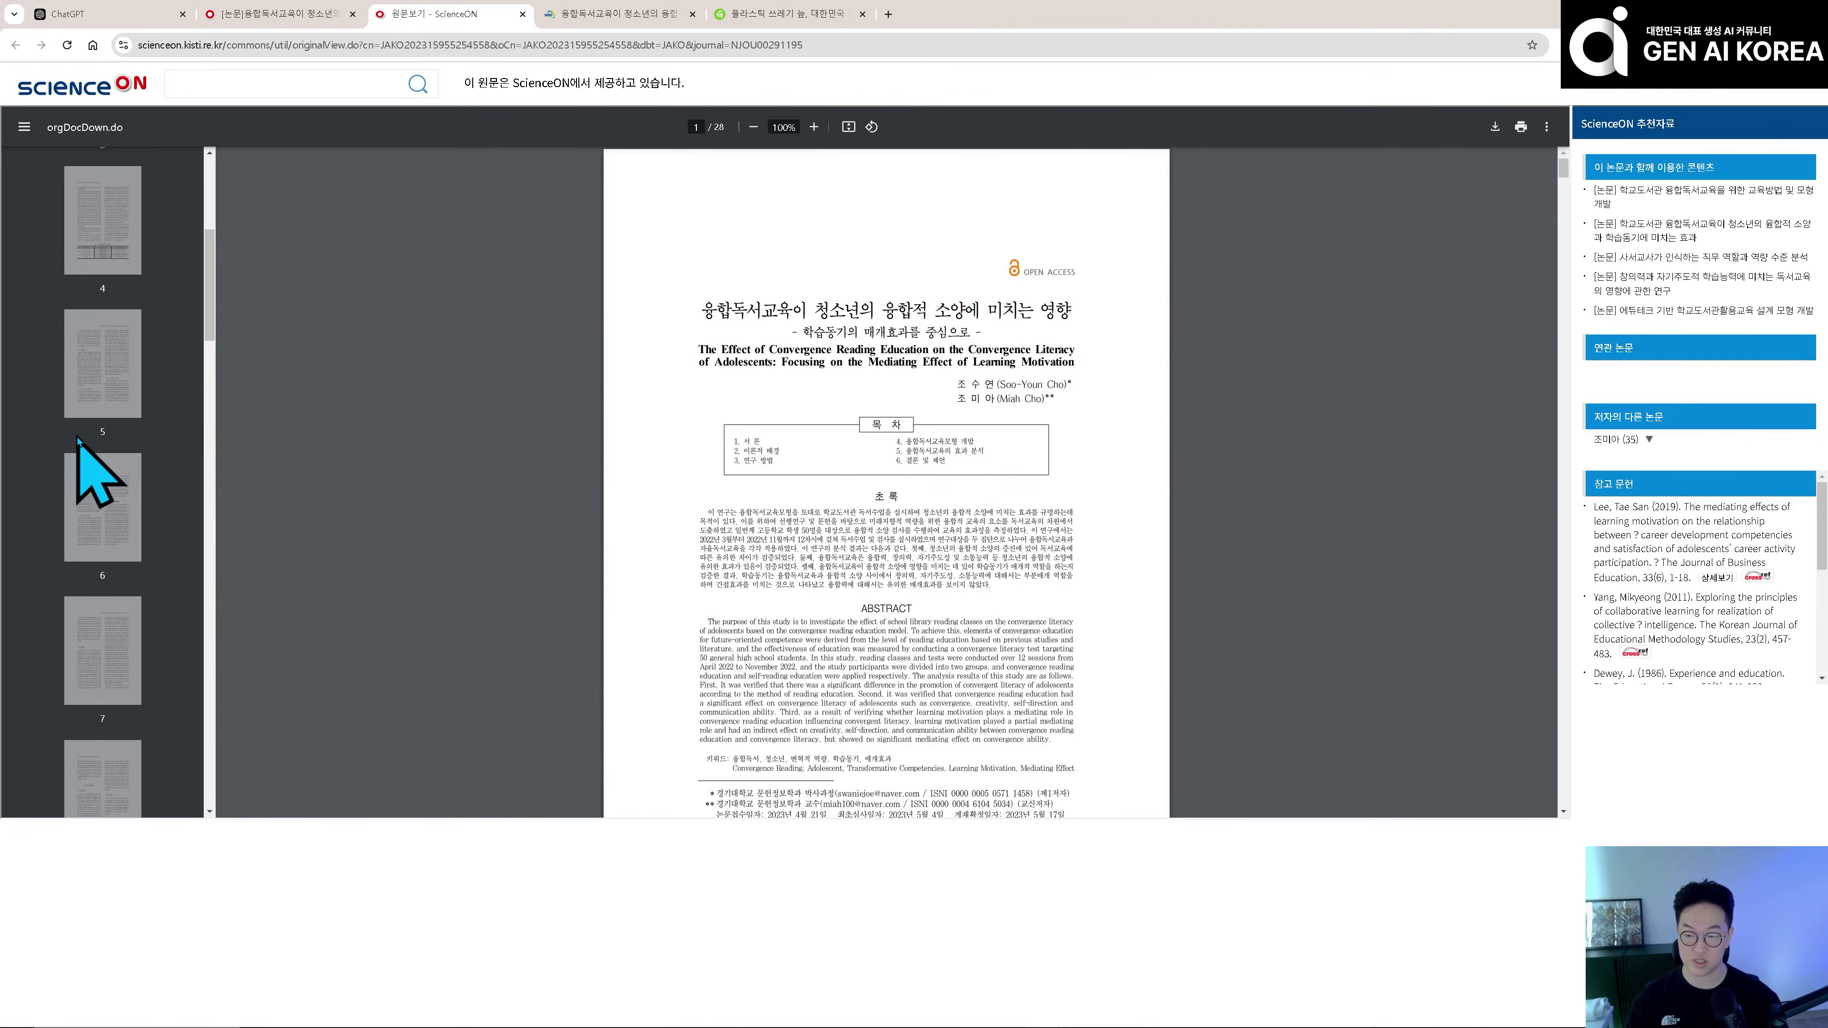
scroll(85, 476, "down", 5)
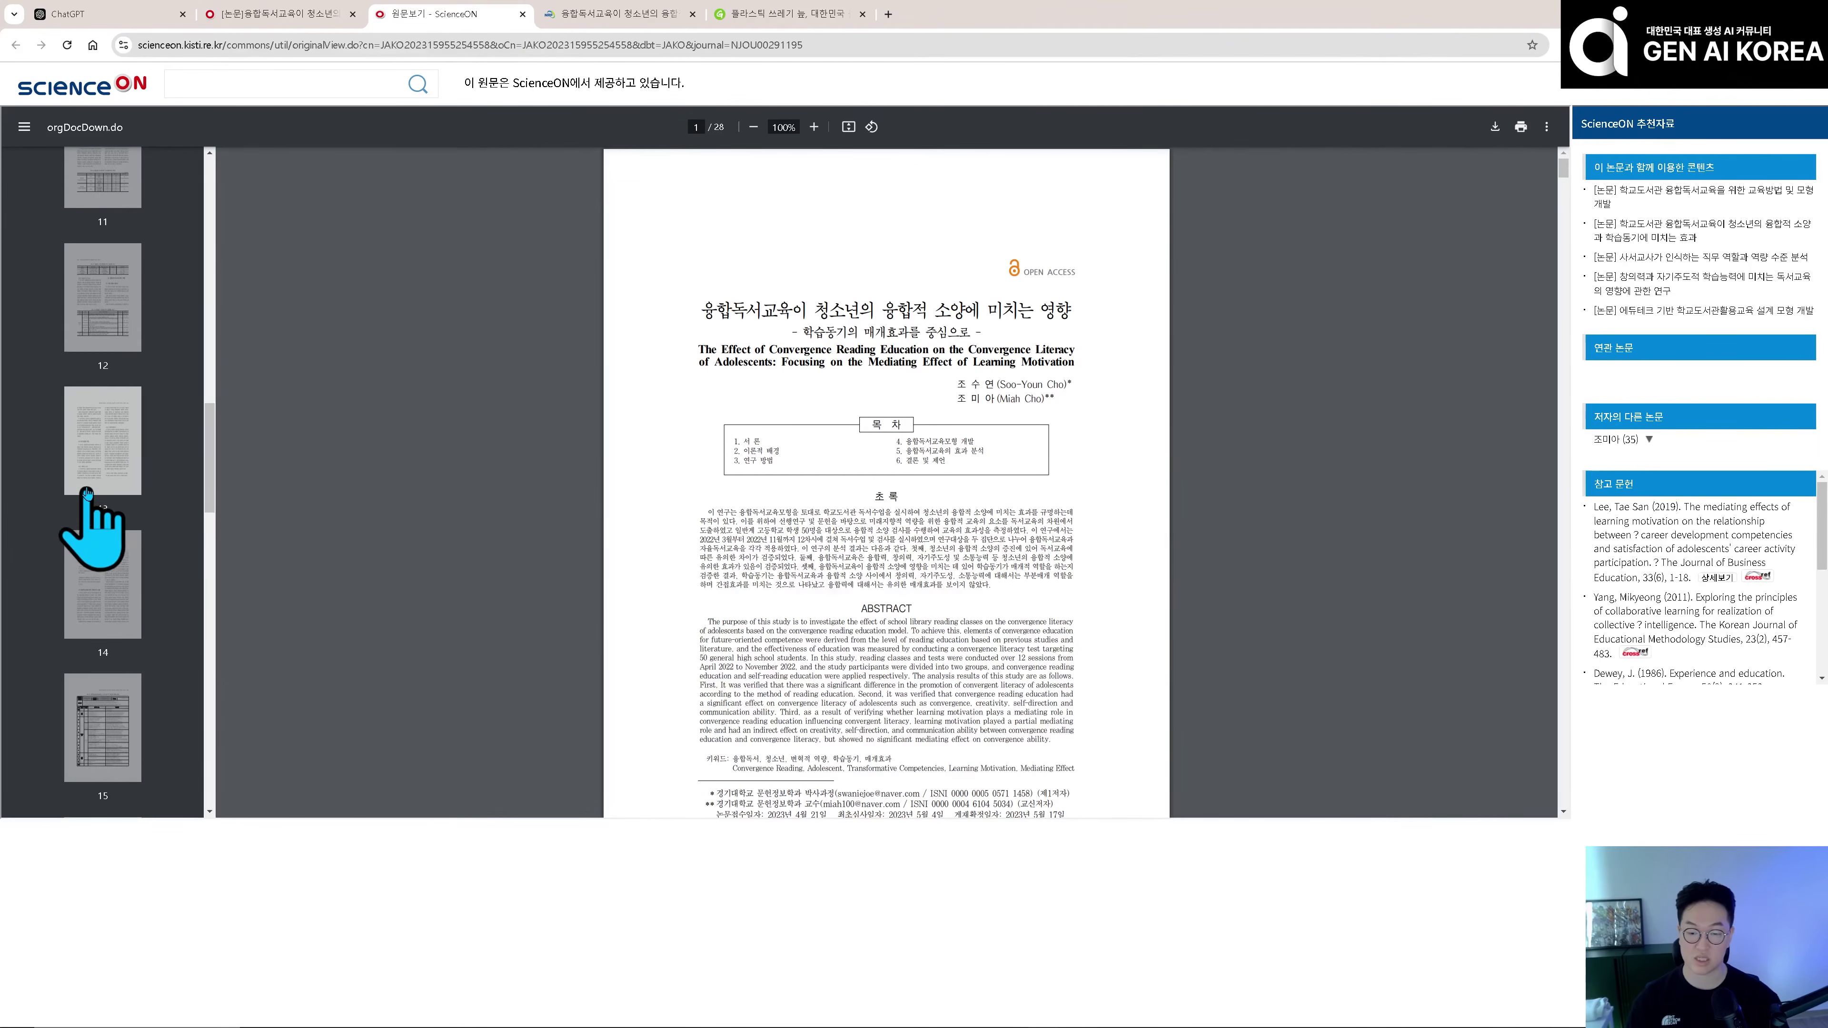
scroll(86, 494, "down", 10)
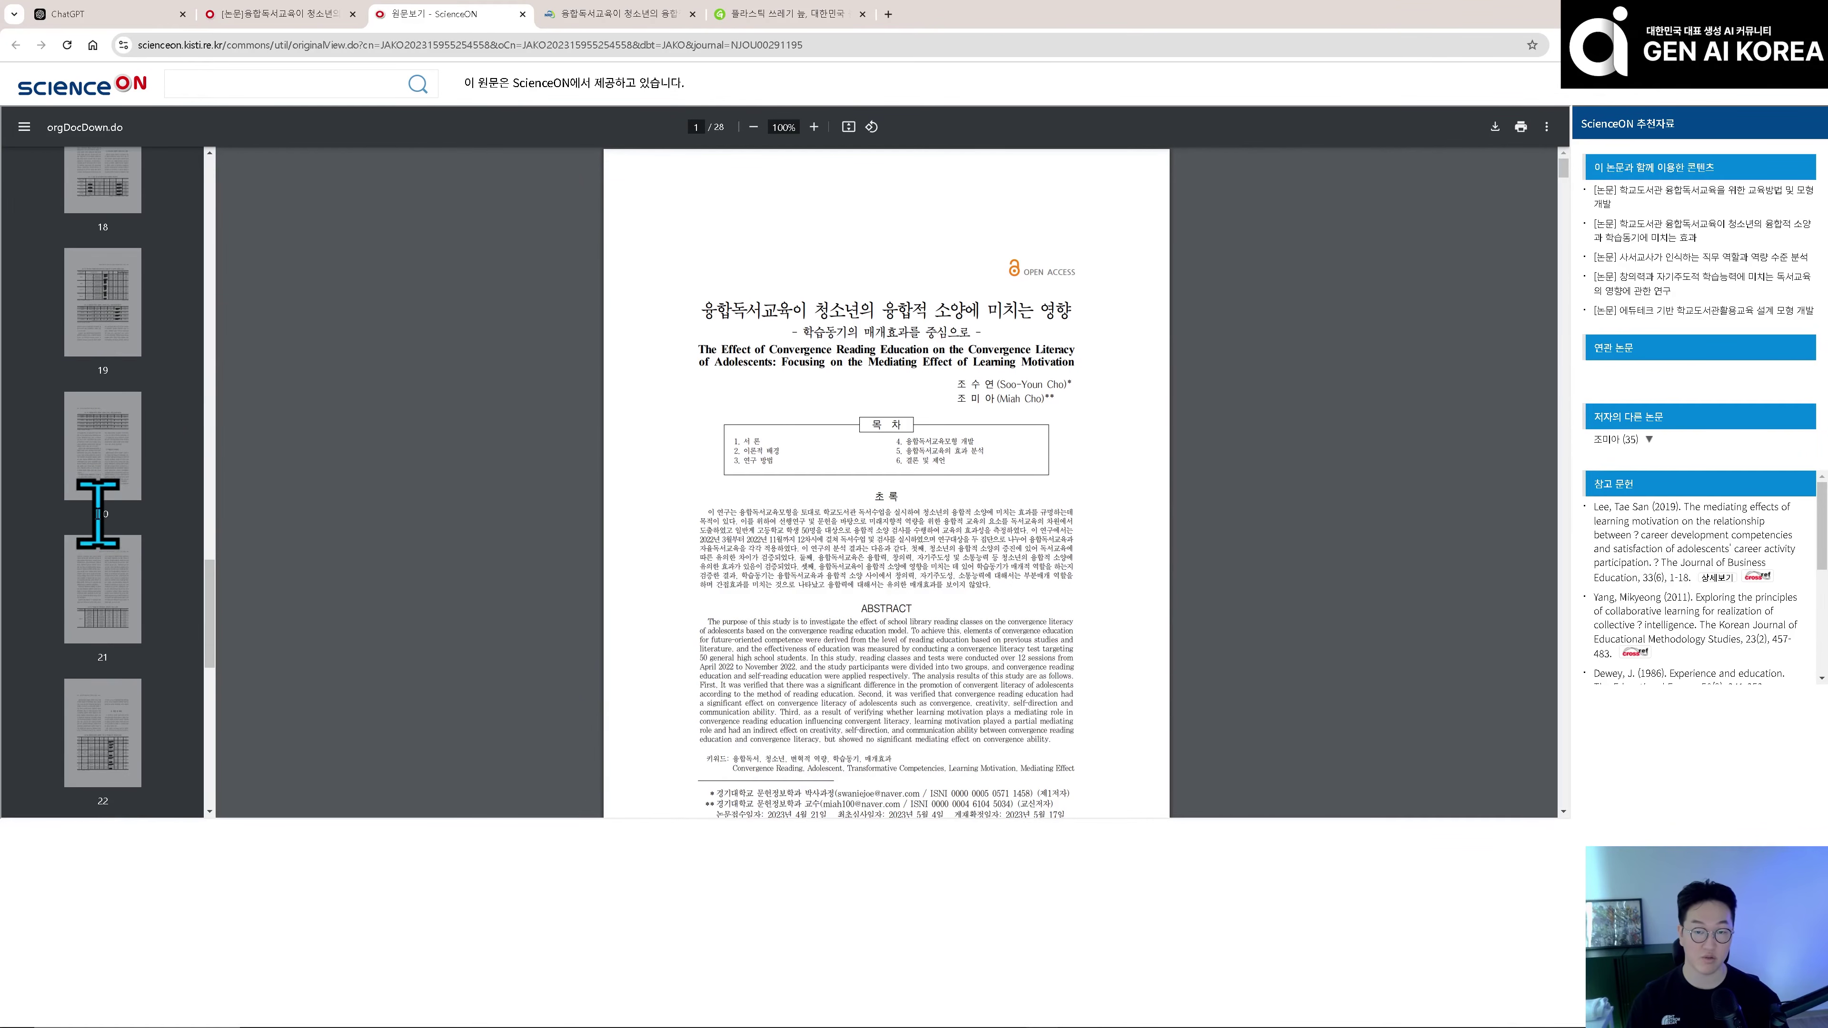
left_click(108, 14)
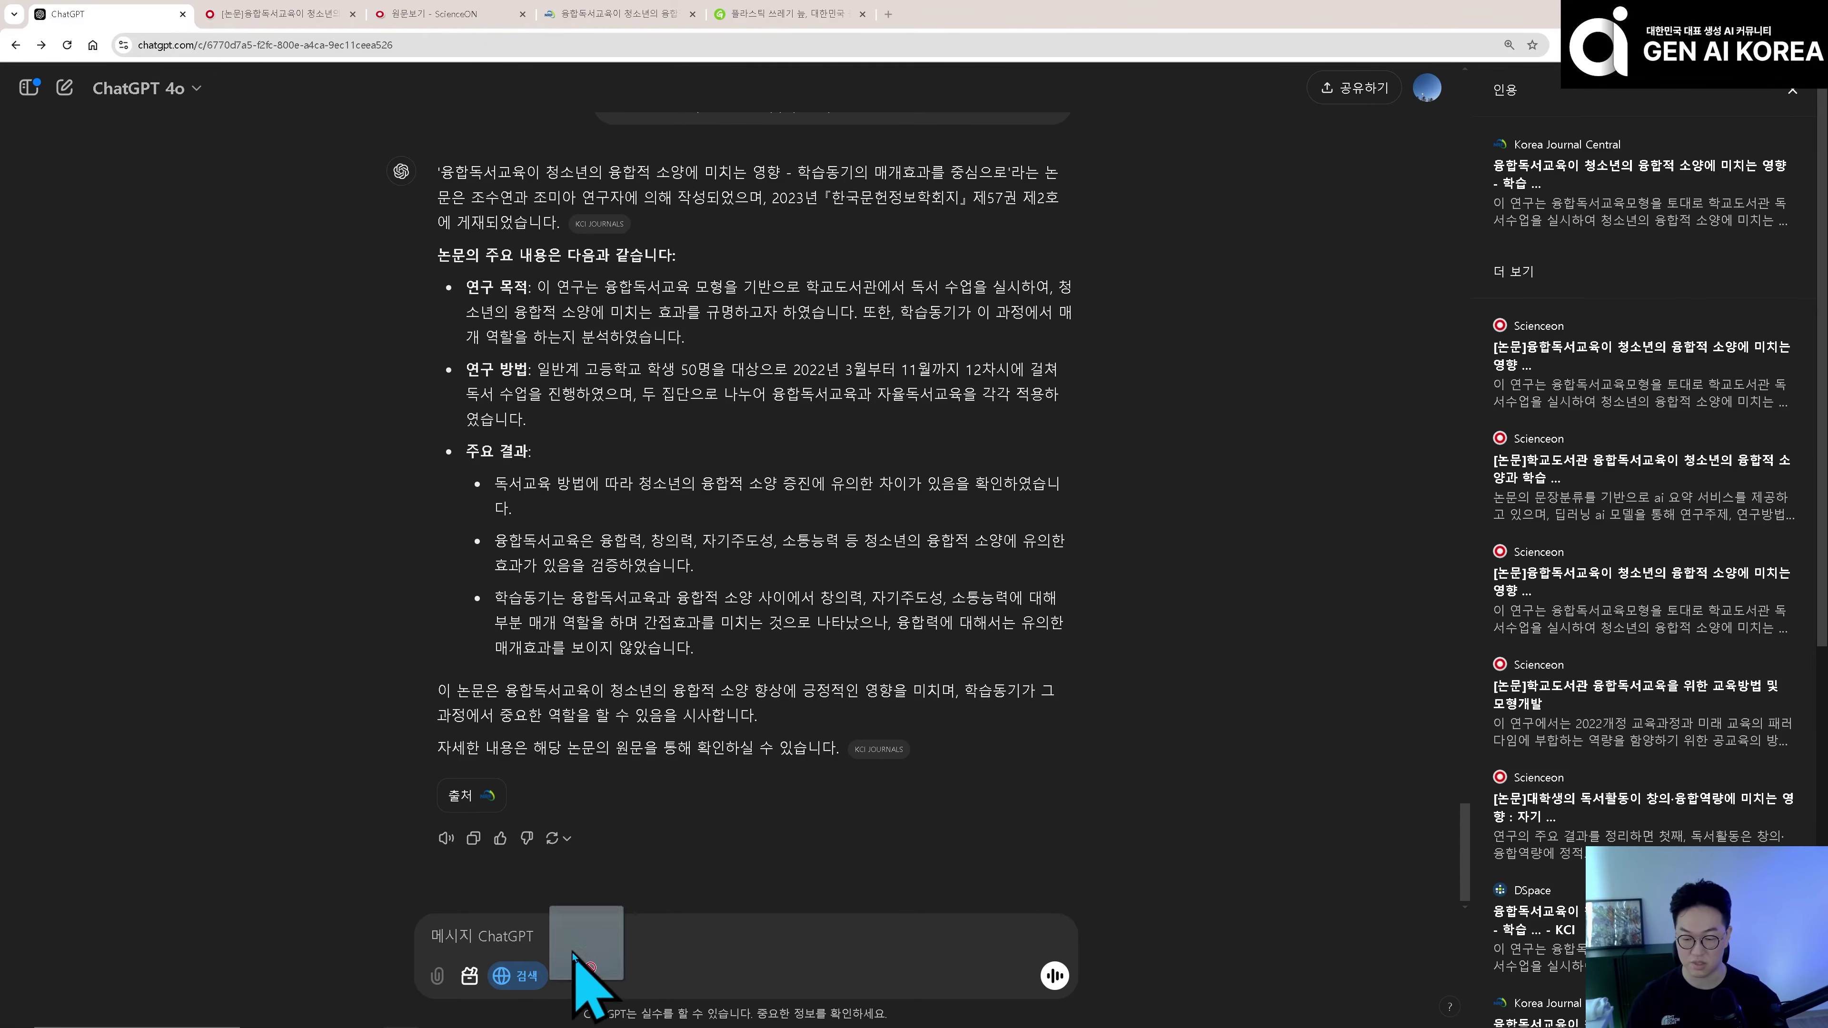
- Turn off web search, attach the convergence reading paper PDF, and send "위 논문의 개요, 중점을 분석한 내용으로 세부적으로 작성해줄래?"
left_click(508, 984)
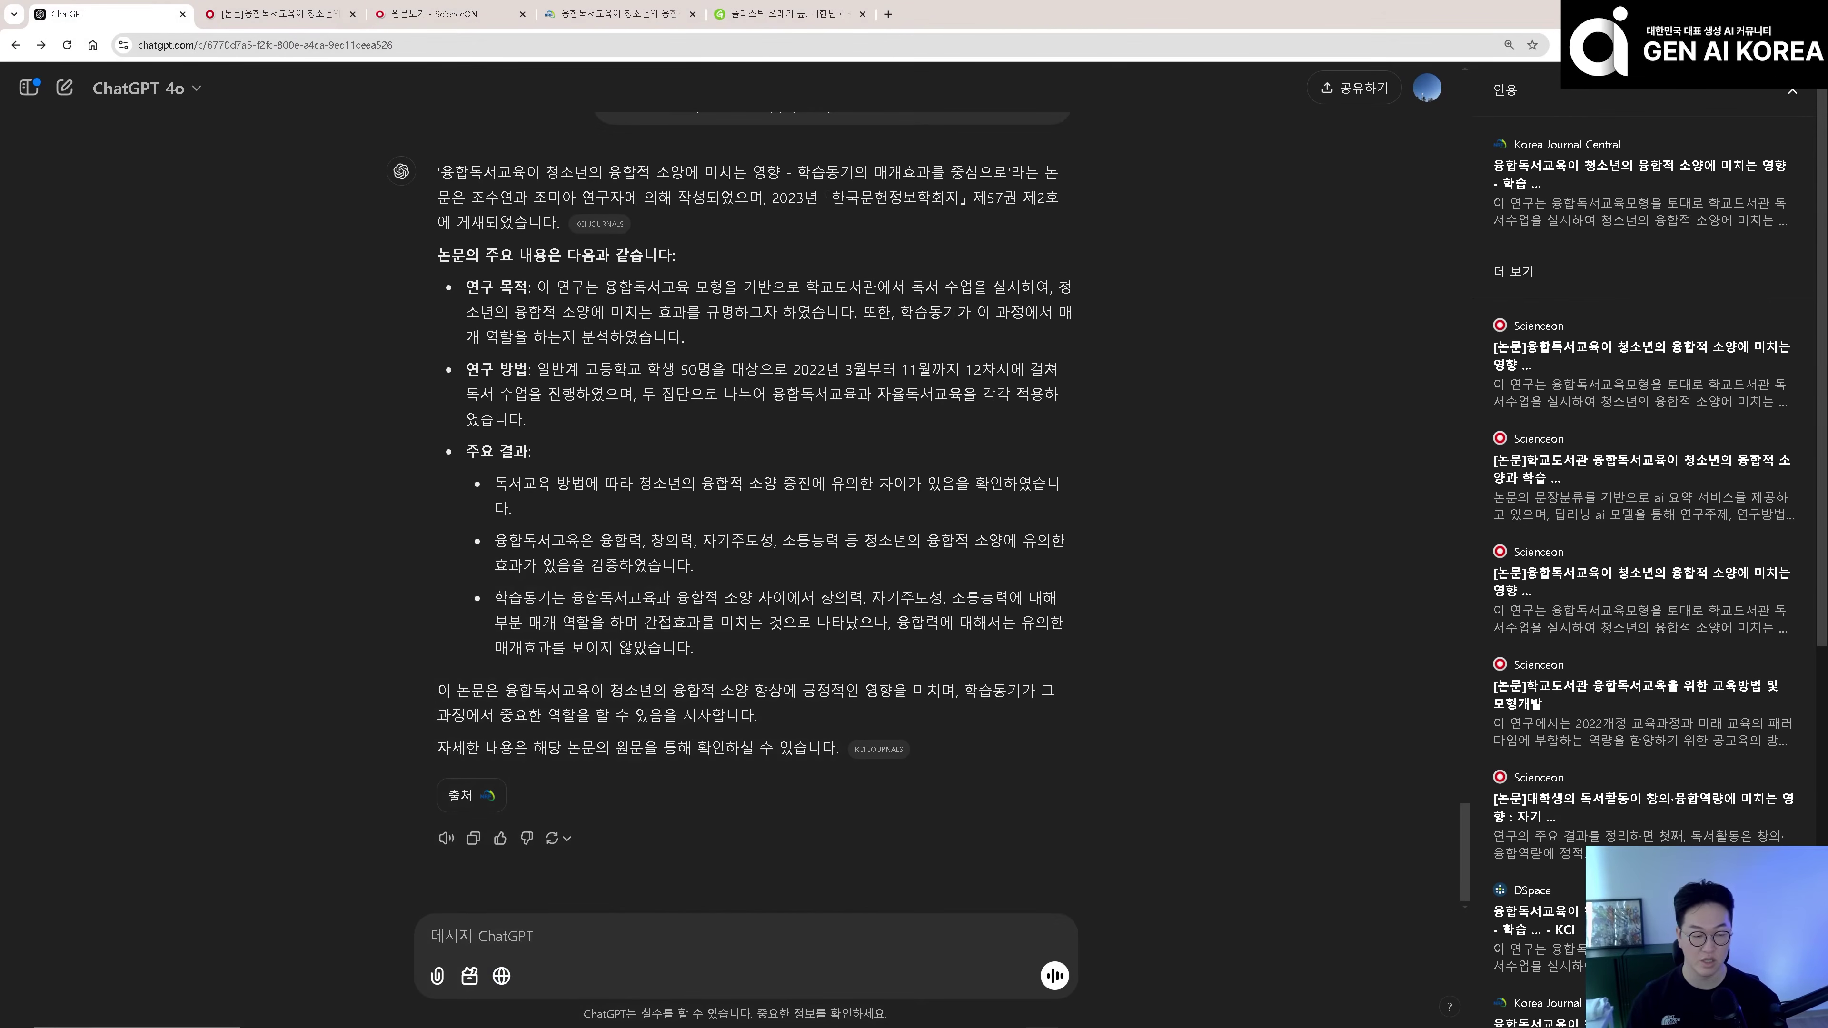
left_click_drag(653, 946, 633, 939)
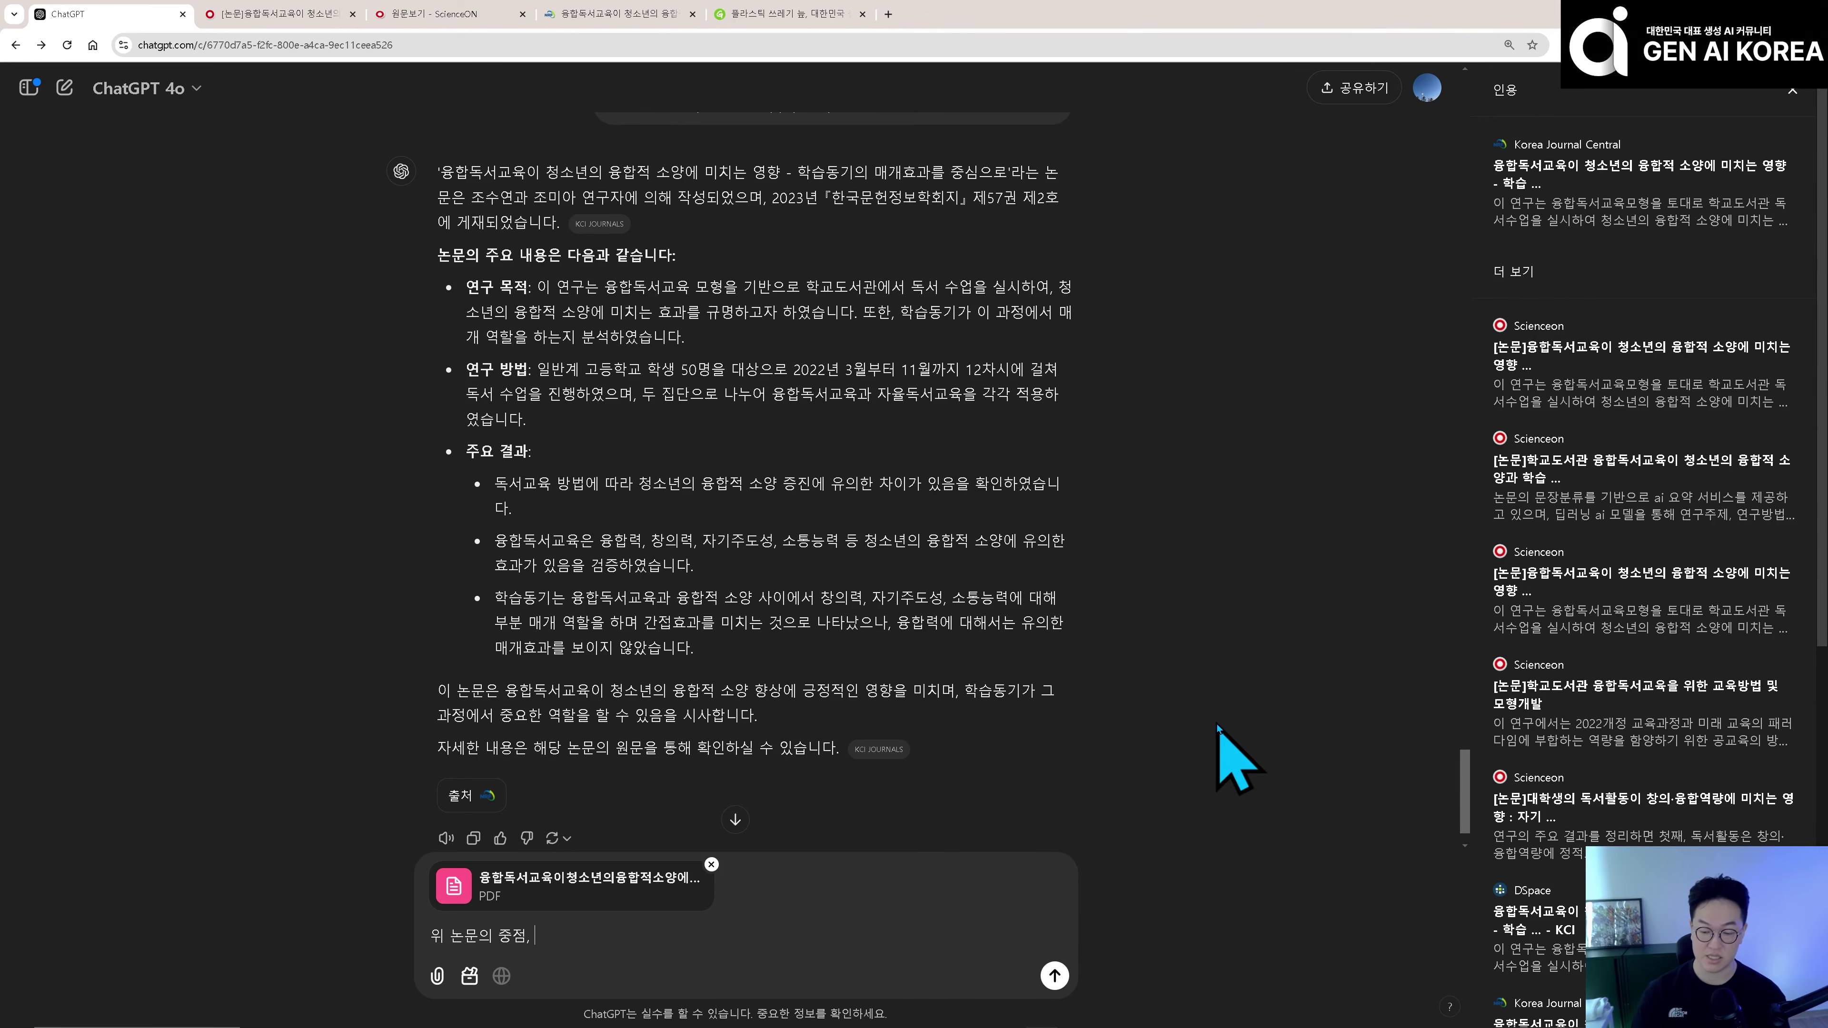
key("Return")
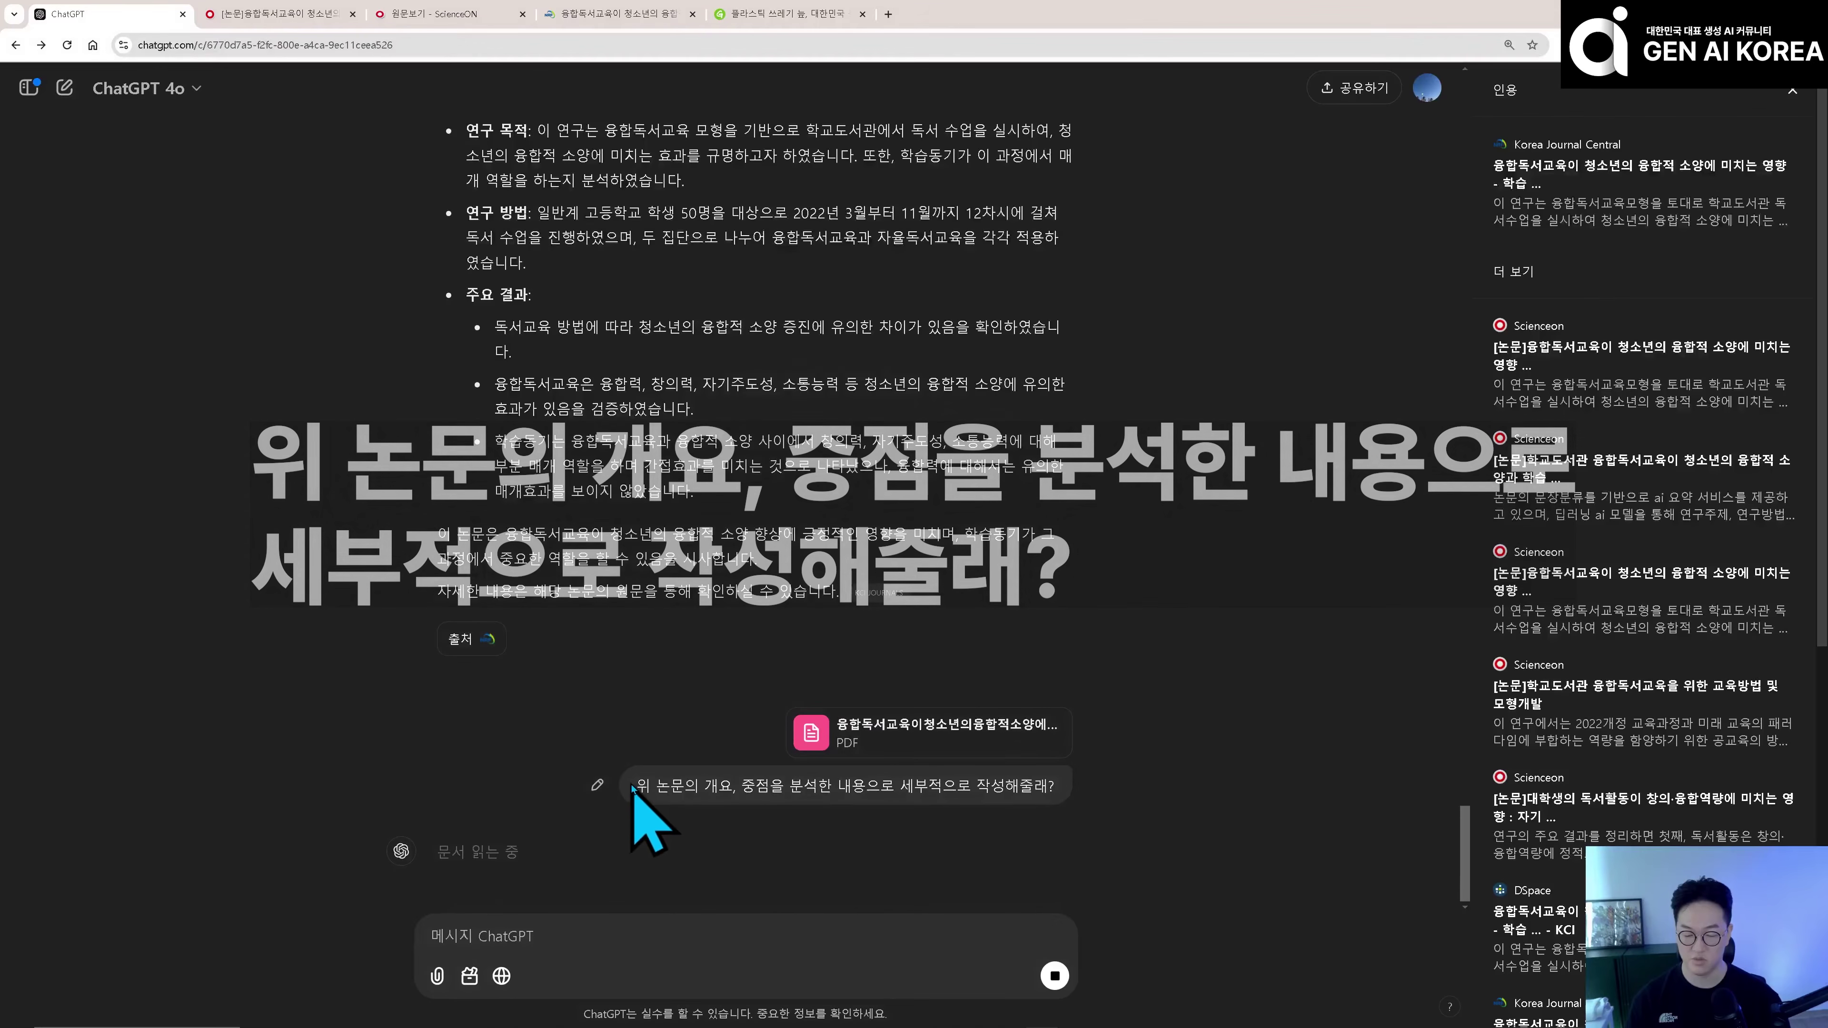
- Review the generated analysis of the attached paper, from its title and research purpose through the method and research results
left_click_drag(633, 787, 801, 628)
scroll(801, 628, "up", 1)
scroll(939, 401, "down", 5)
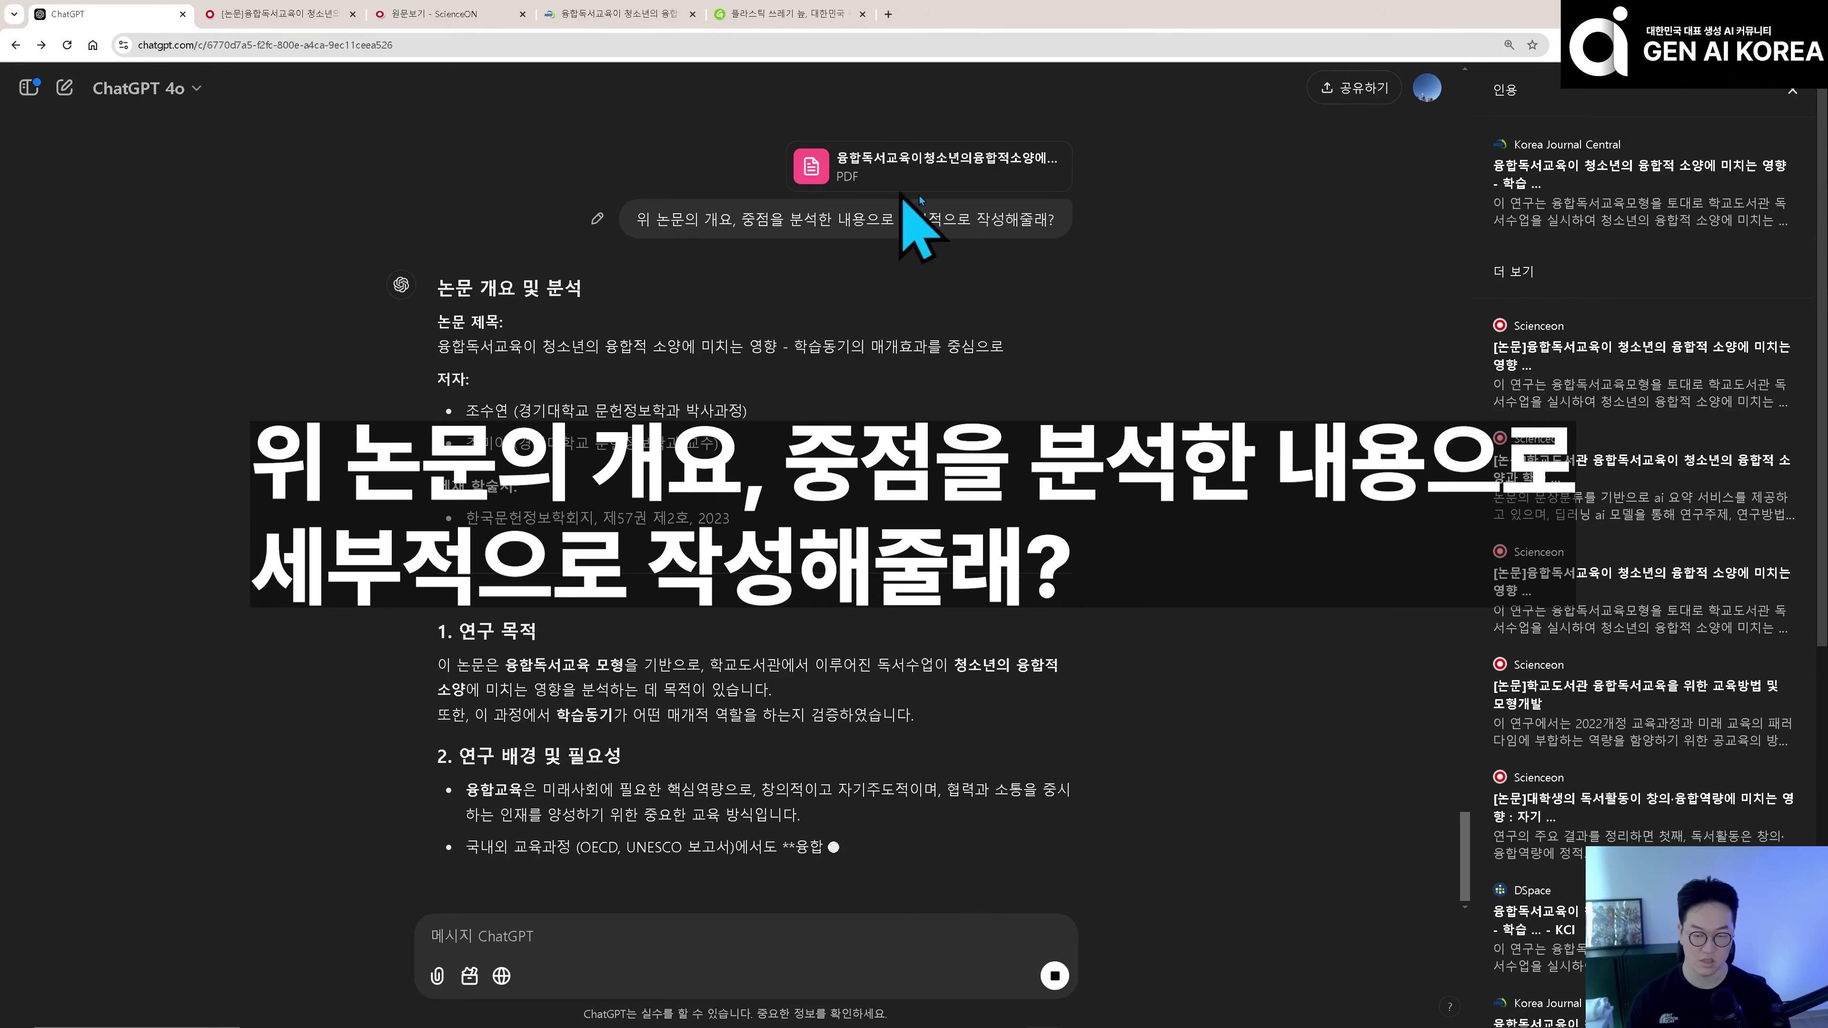
left_click_drag(433, 215, 848, 482)
scroll(866, 380, "down", 4)
left_click(428, 344)
left_click_drag(423, 266, 1164, 613)
left_click(836, 613)
scroll(624, 583, "down", 2)
scroll(625, 583, "down", 3)
left_click_drag(436, 367, 946, 536)
left_click(906, 571)
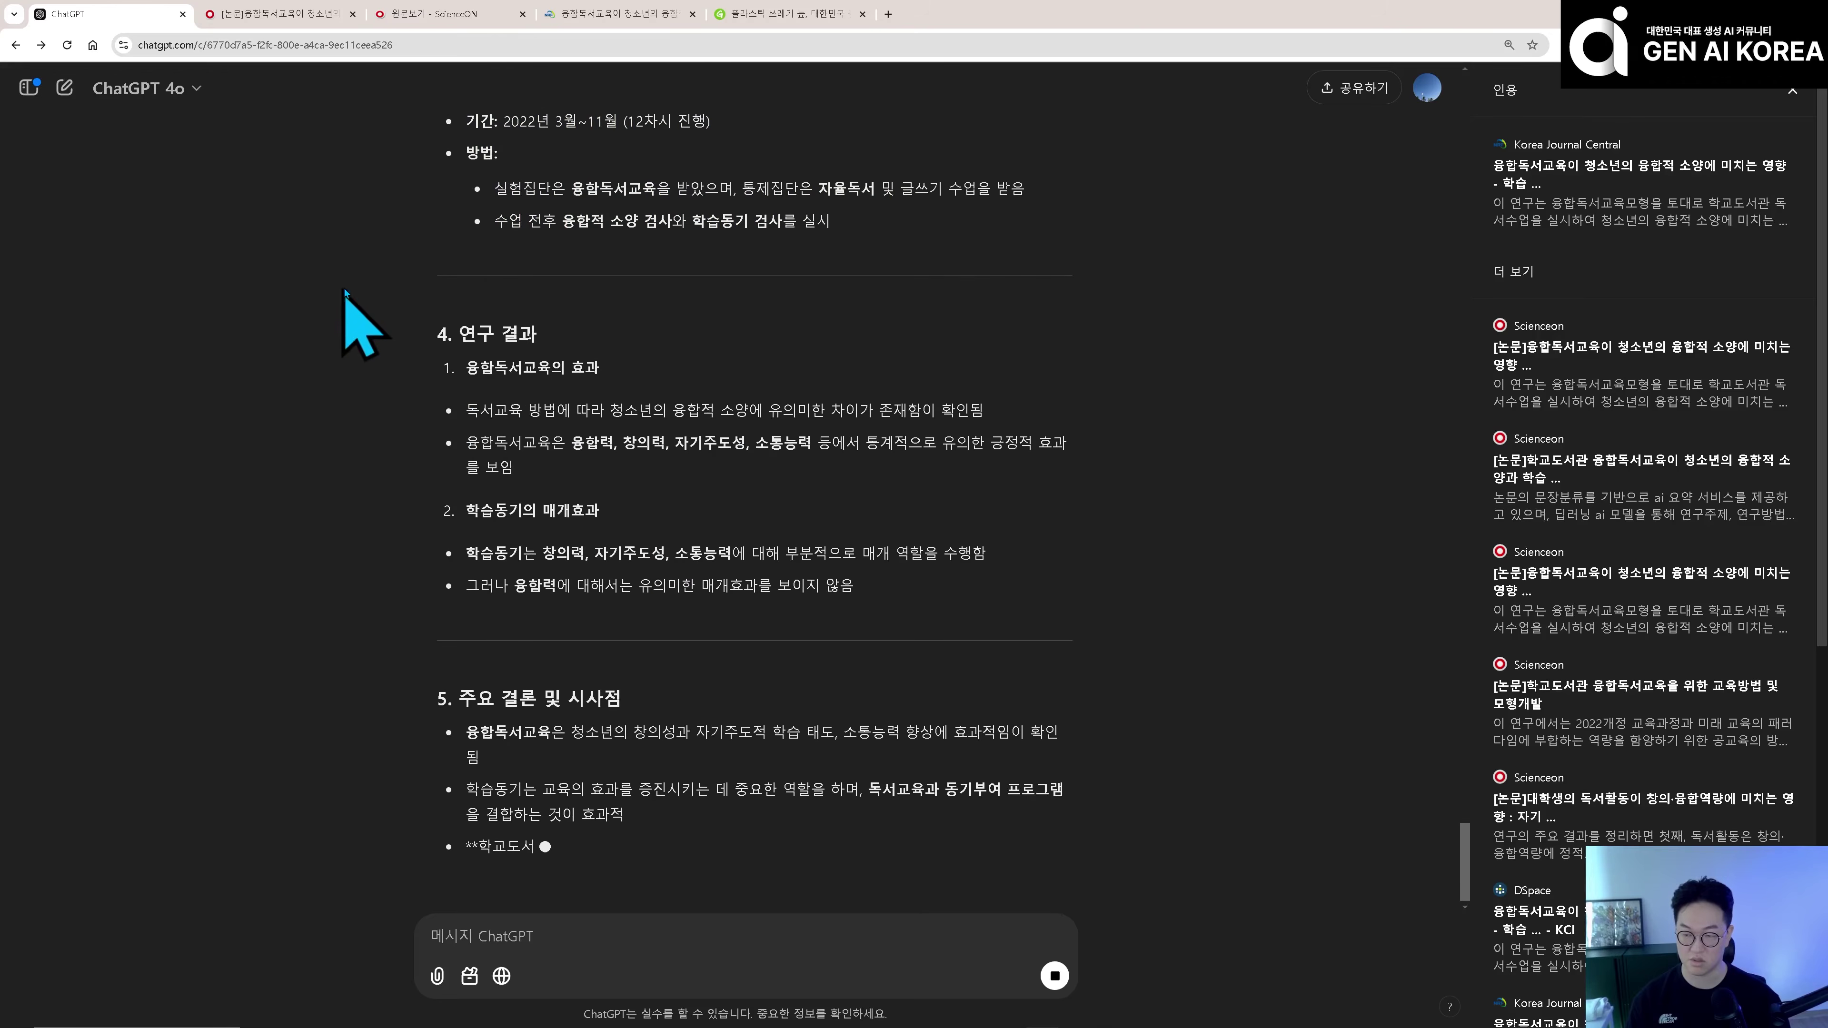
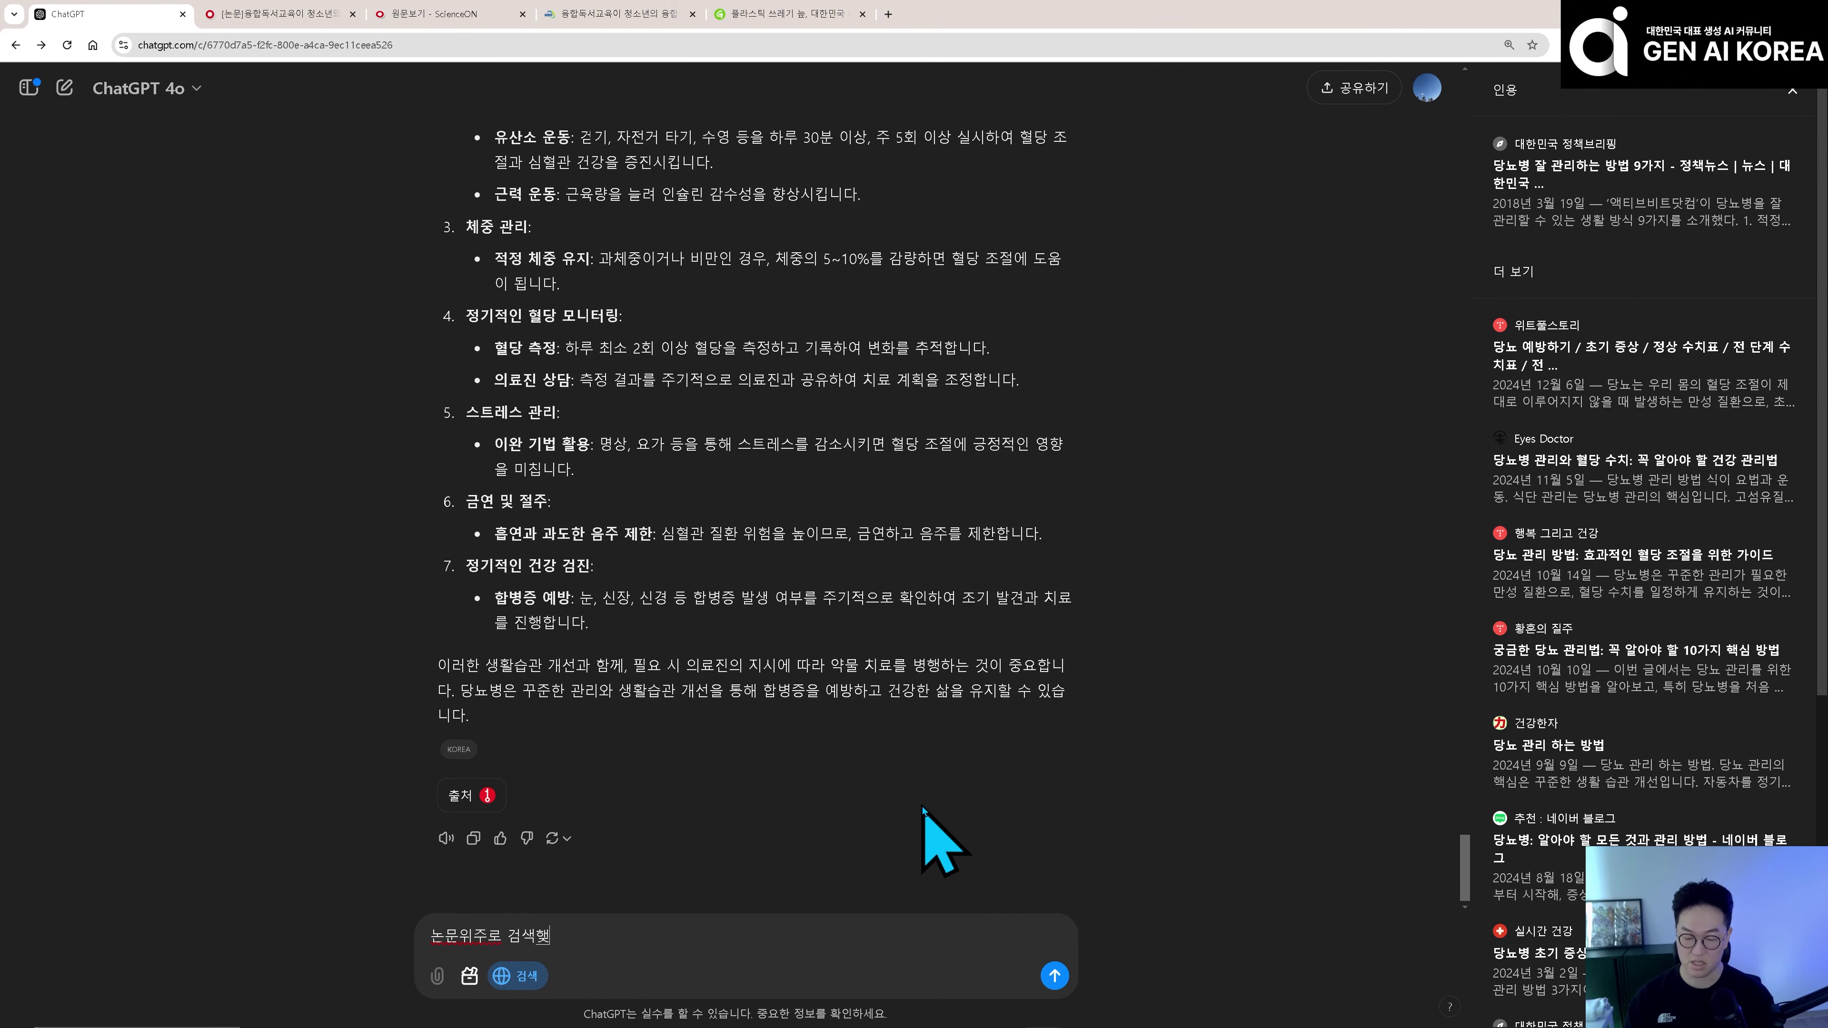
- Send the follow-up "논문위주로 검색해보자" and open the cited ScienceON paper on lifestyle factors for blood glucose control in diabetes management
type("보자")
key("Return")
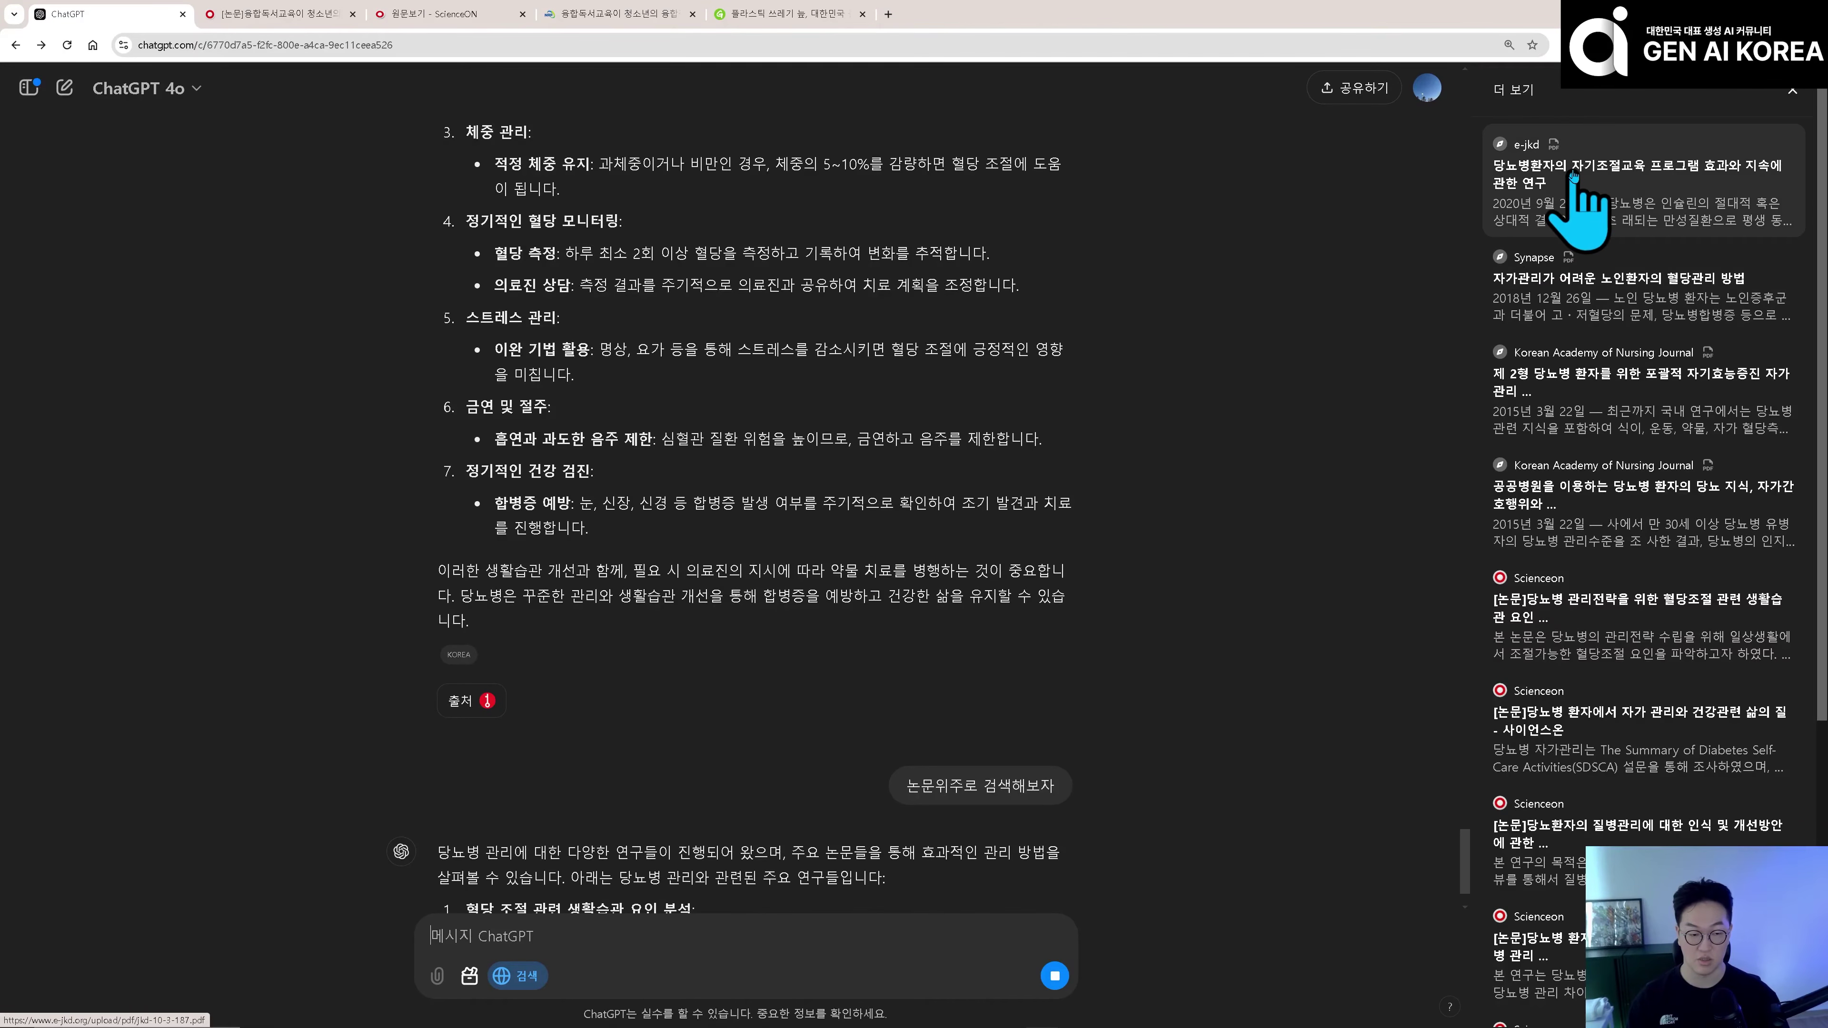
left_click(1574, 173)
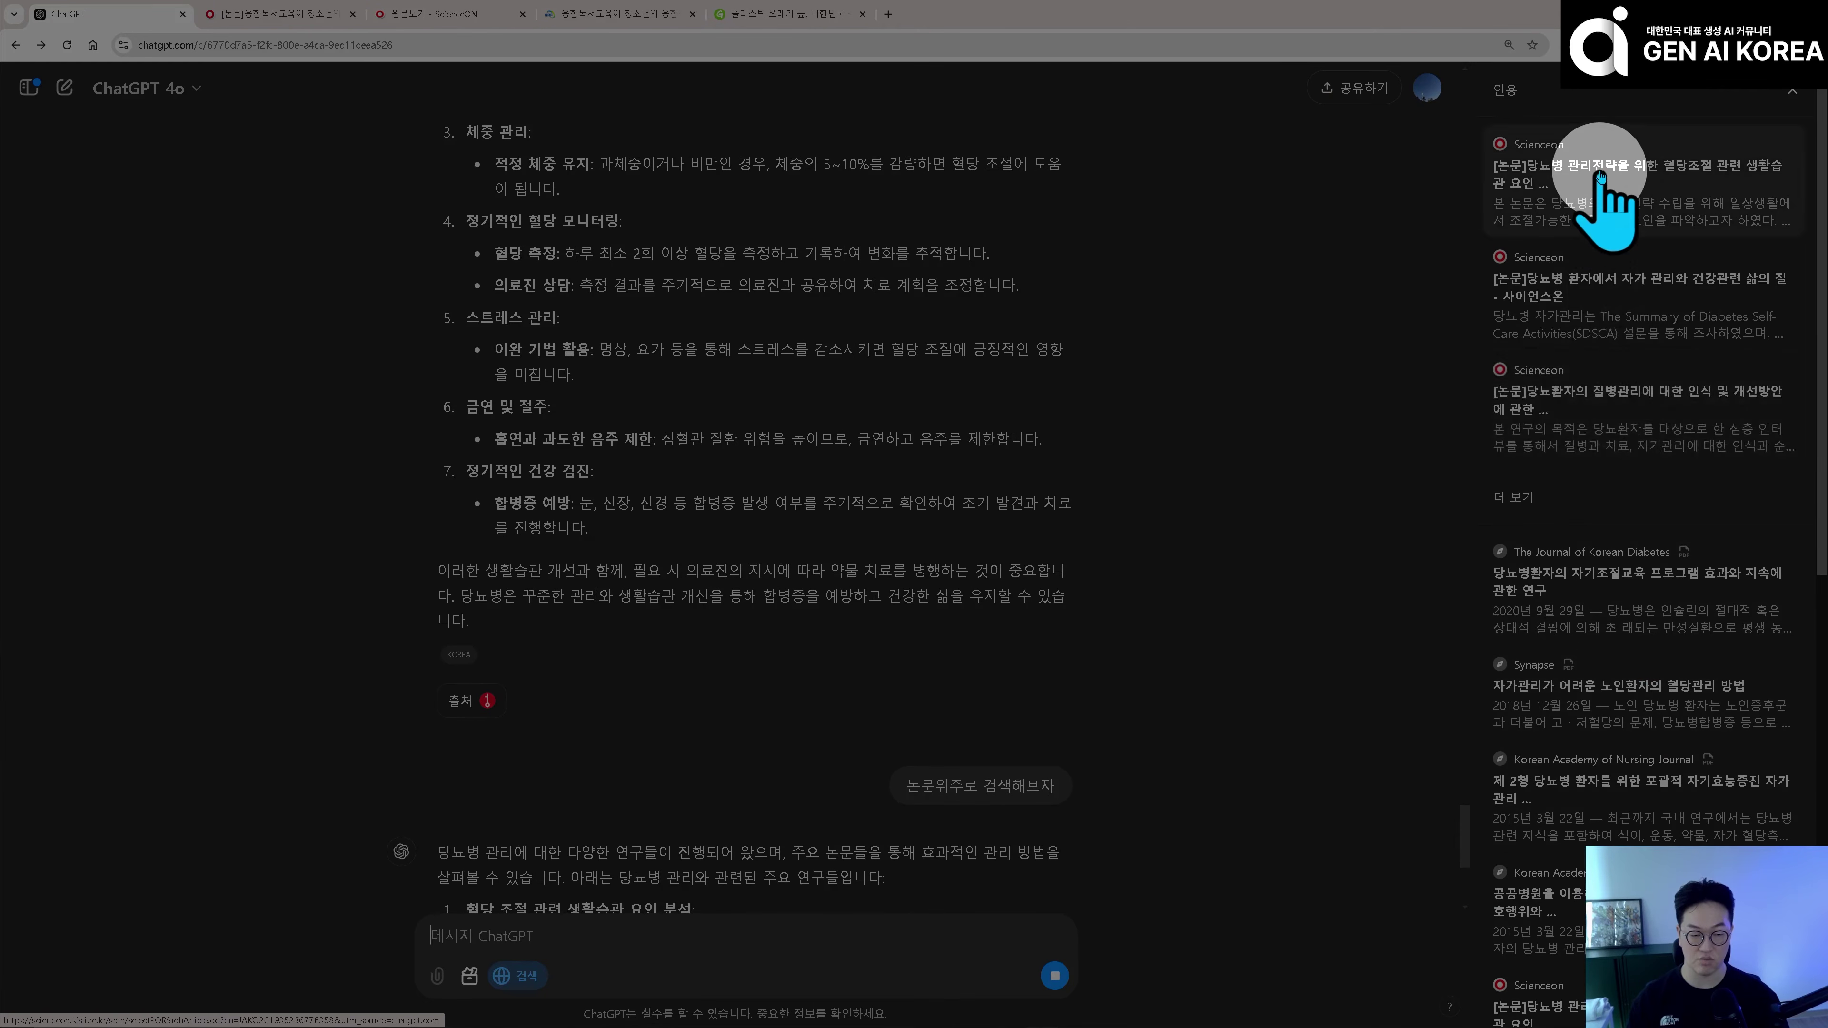
left_click(1580, 453)
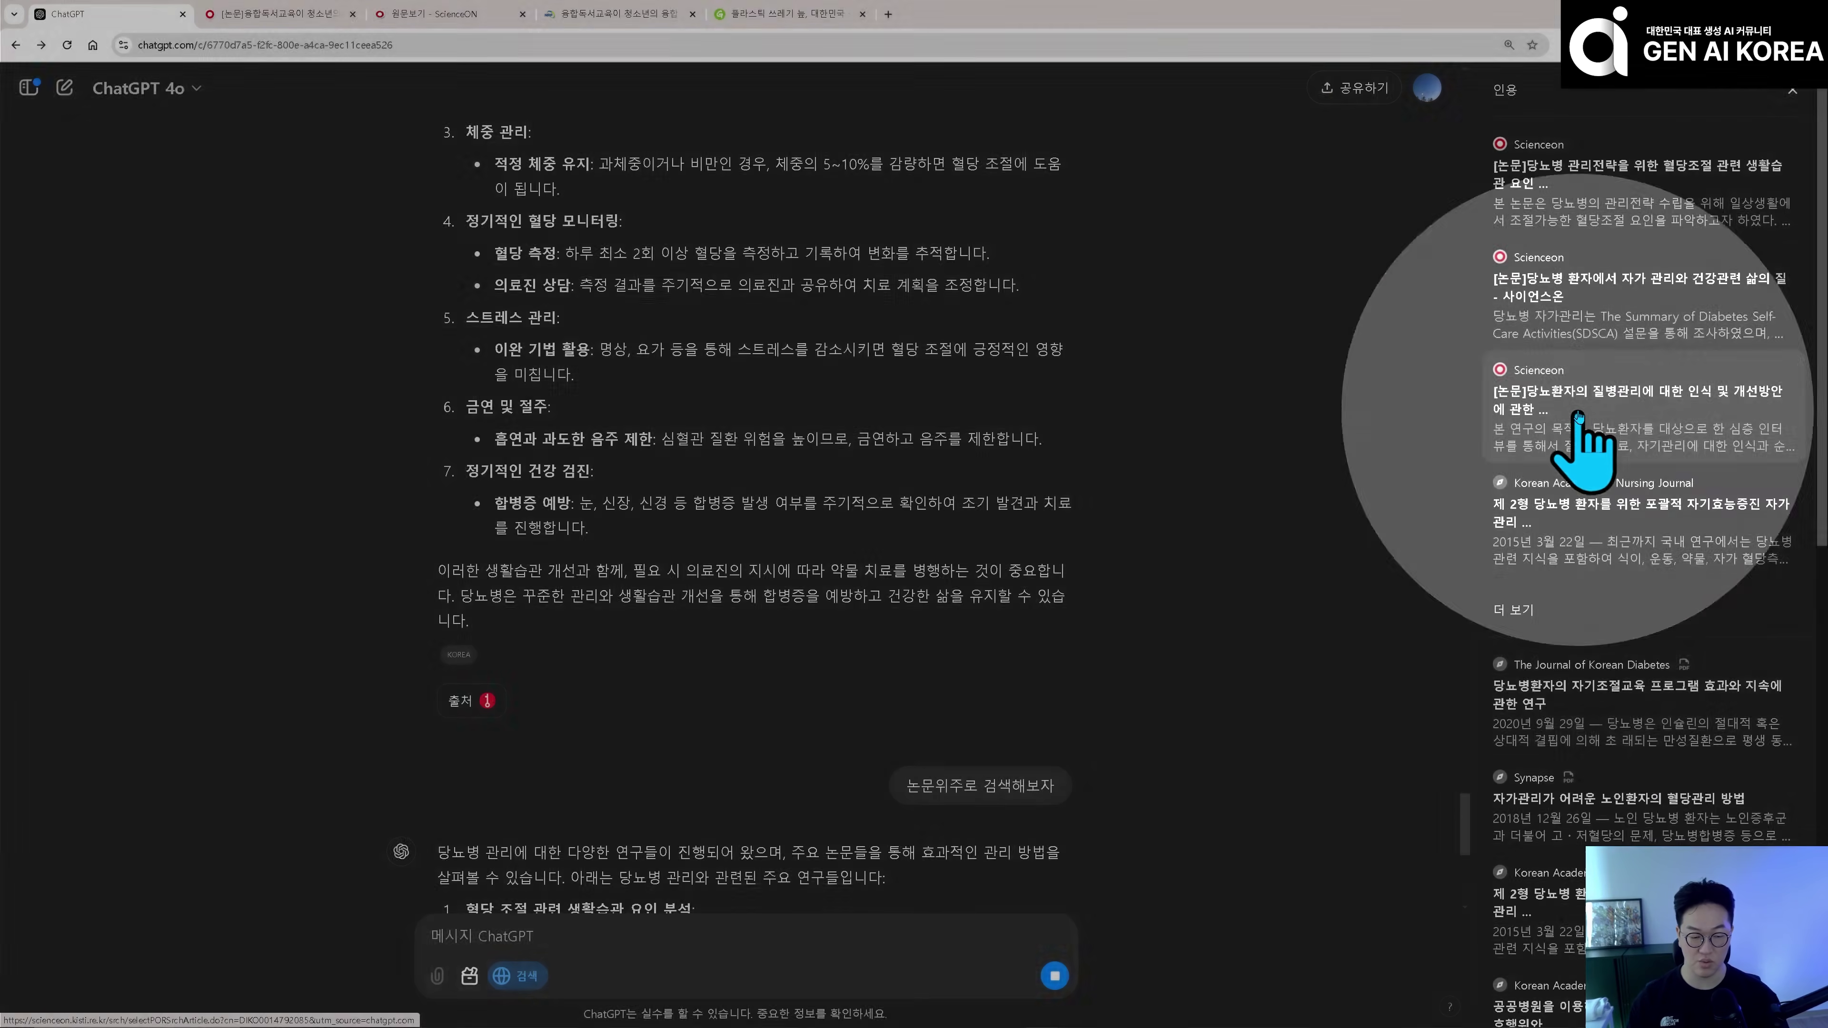
left_click(297, 21)
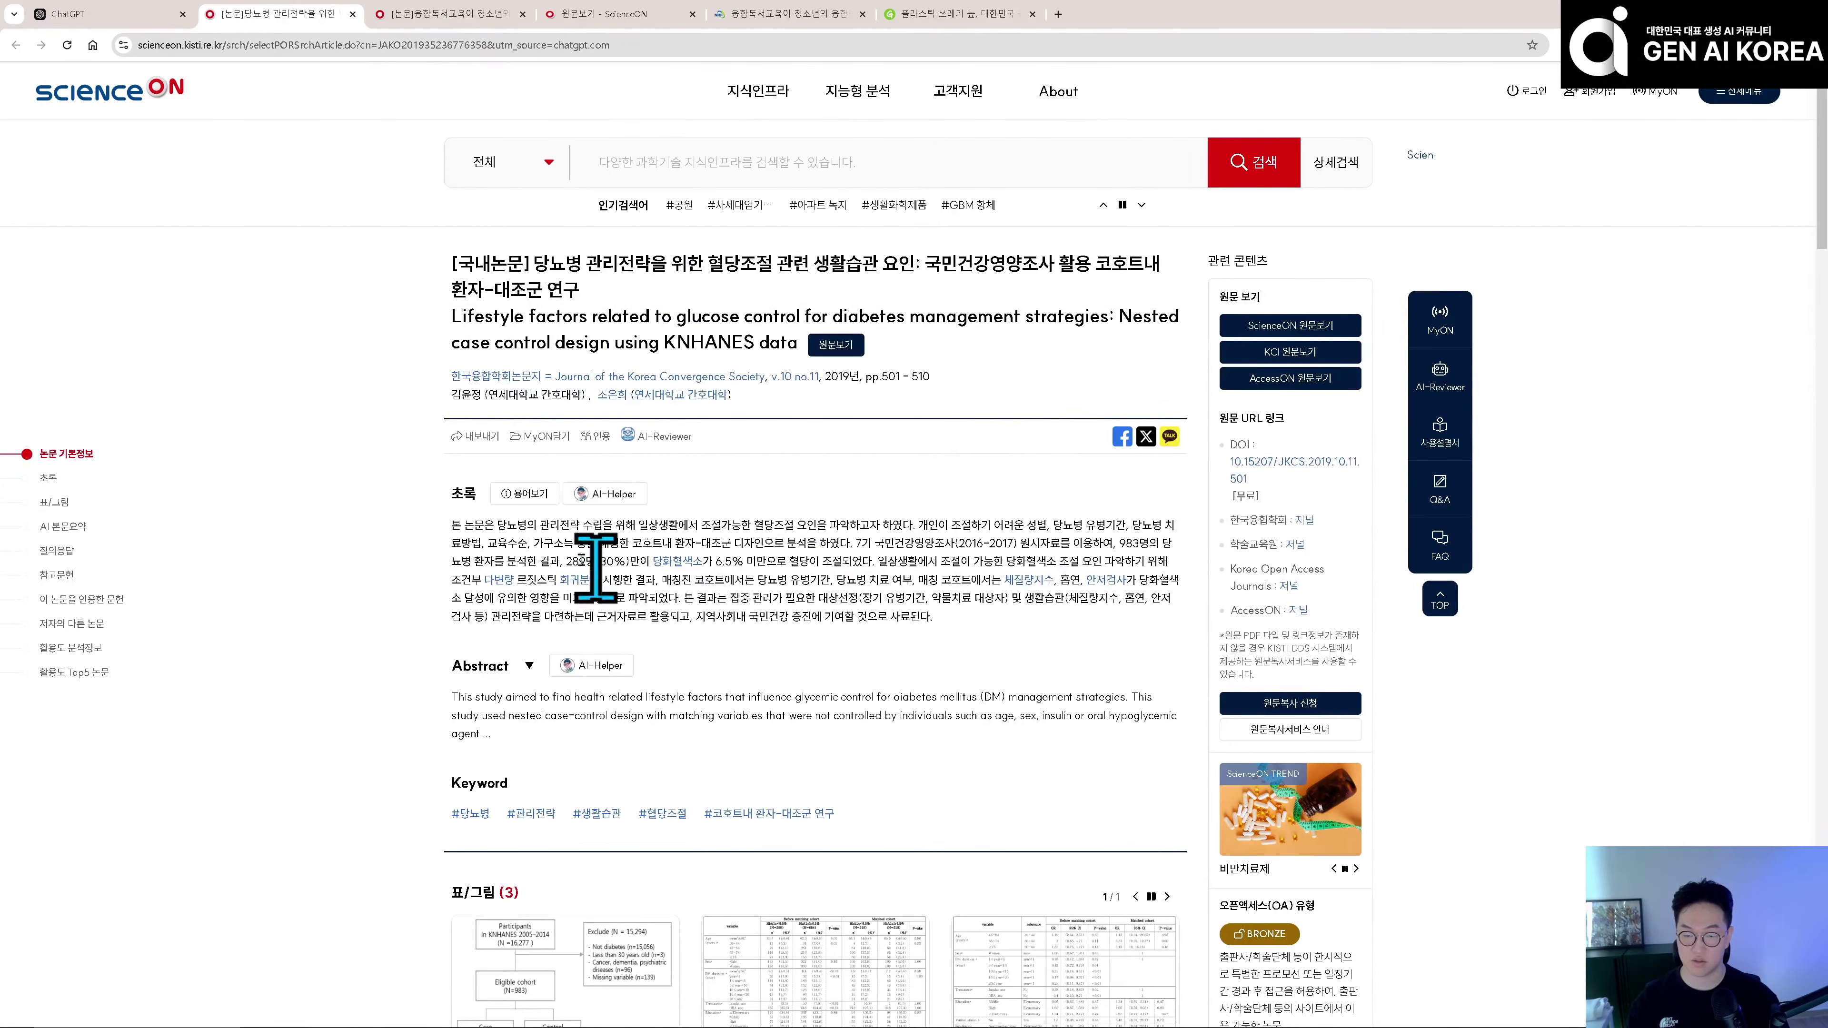
- Inspect the diabetes paper's original text on ScienceON, and close it along with the diabetes and convergence reading article pages
left_click(833, 344)
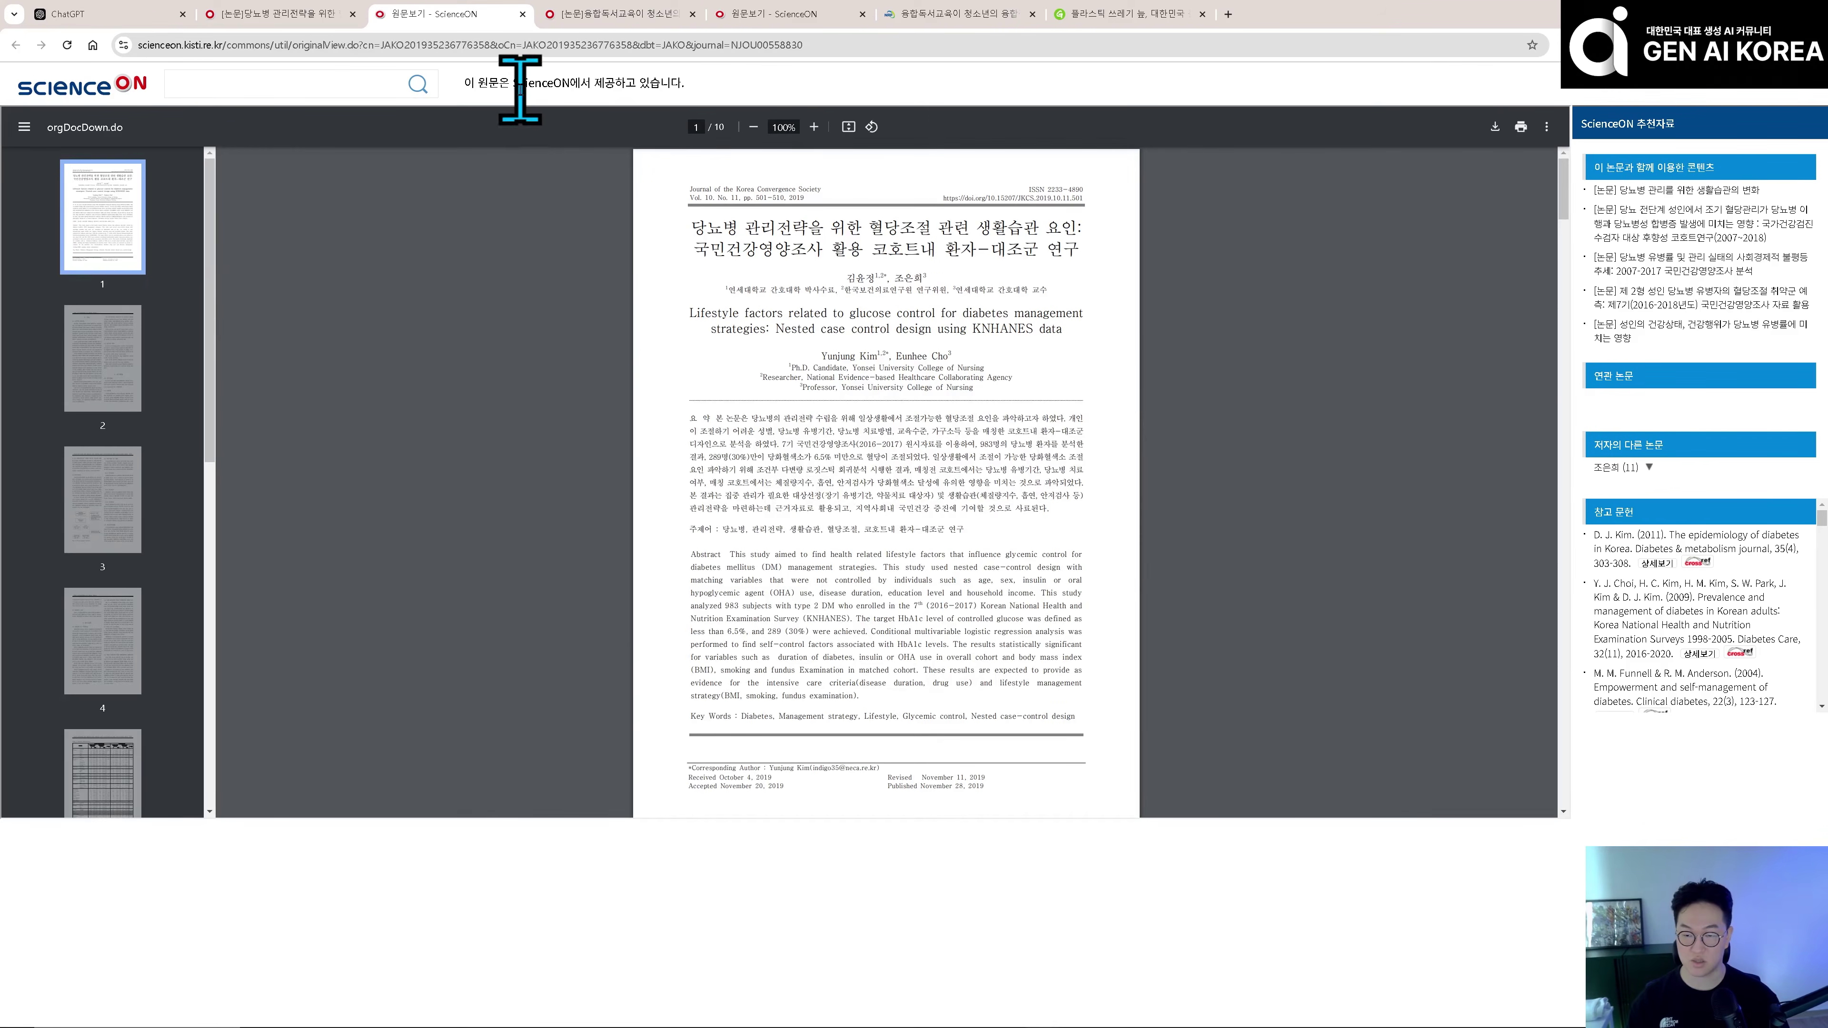
double_click(518, 83)
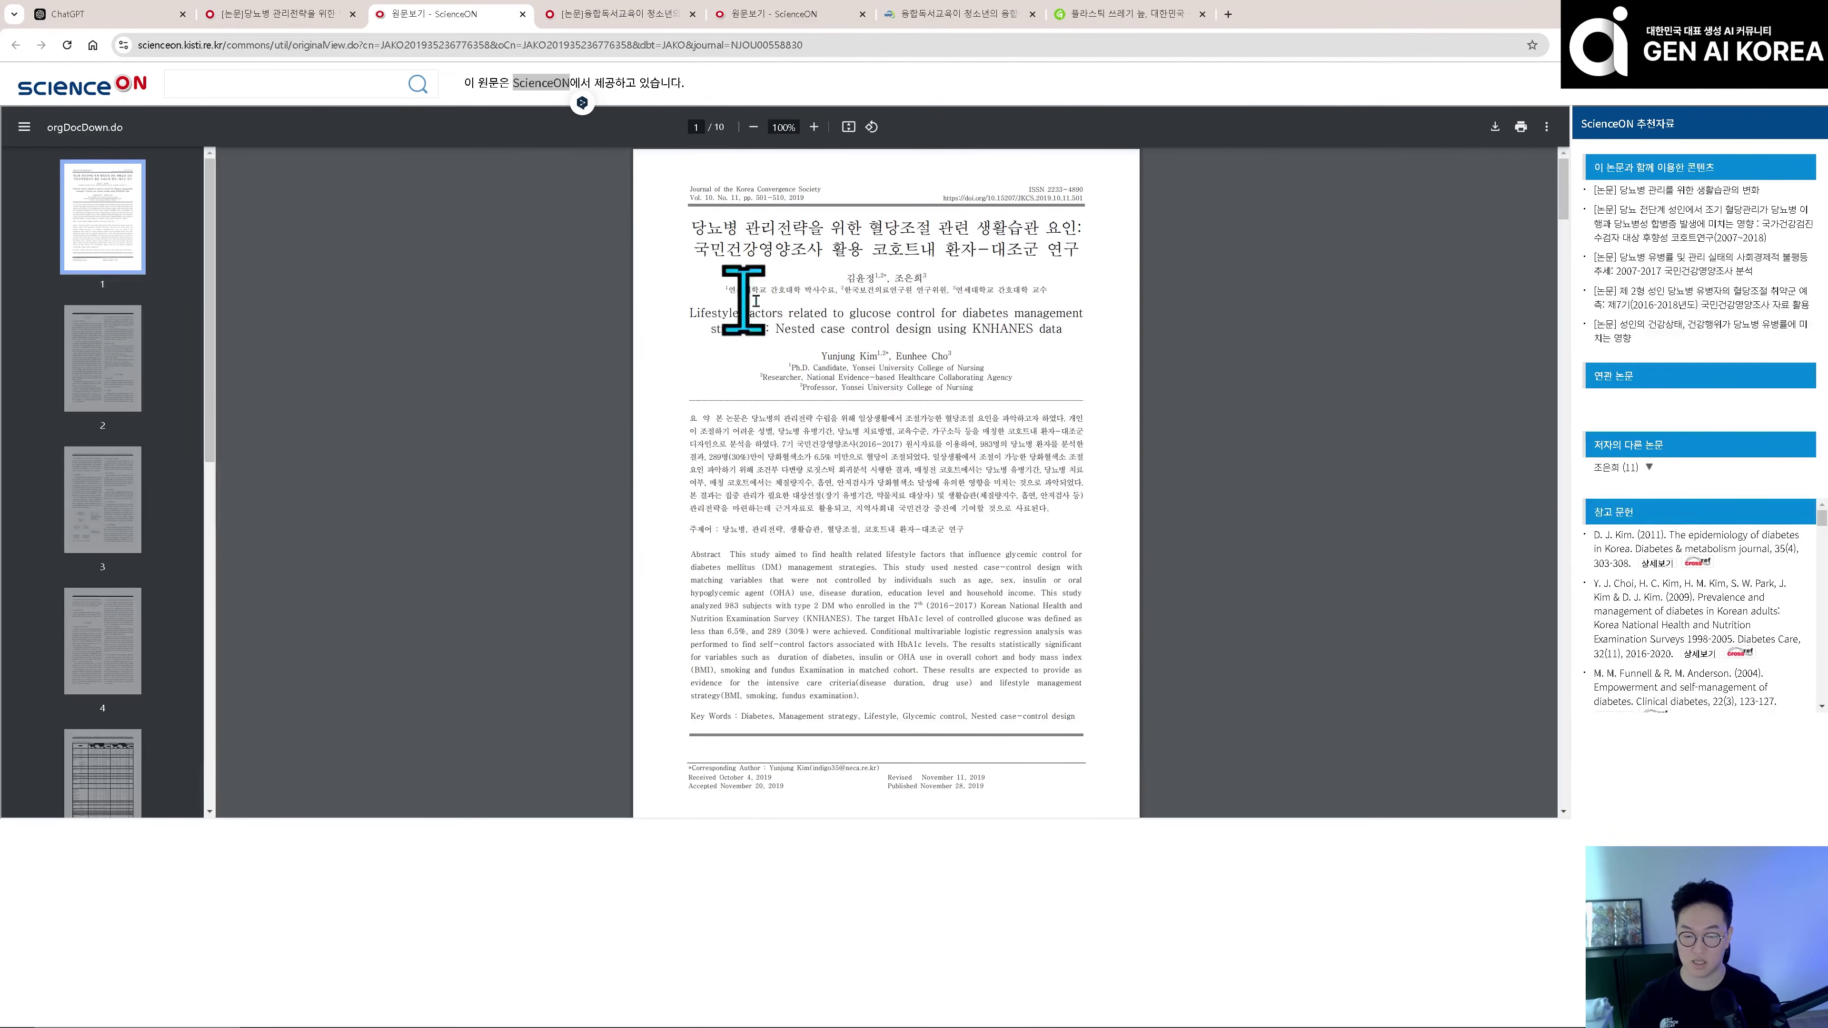
scroll(786, 513, "down", 5)
scroll(720, 533, "down", 10)
middle_click(403, 14)
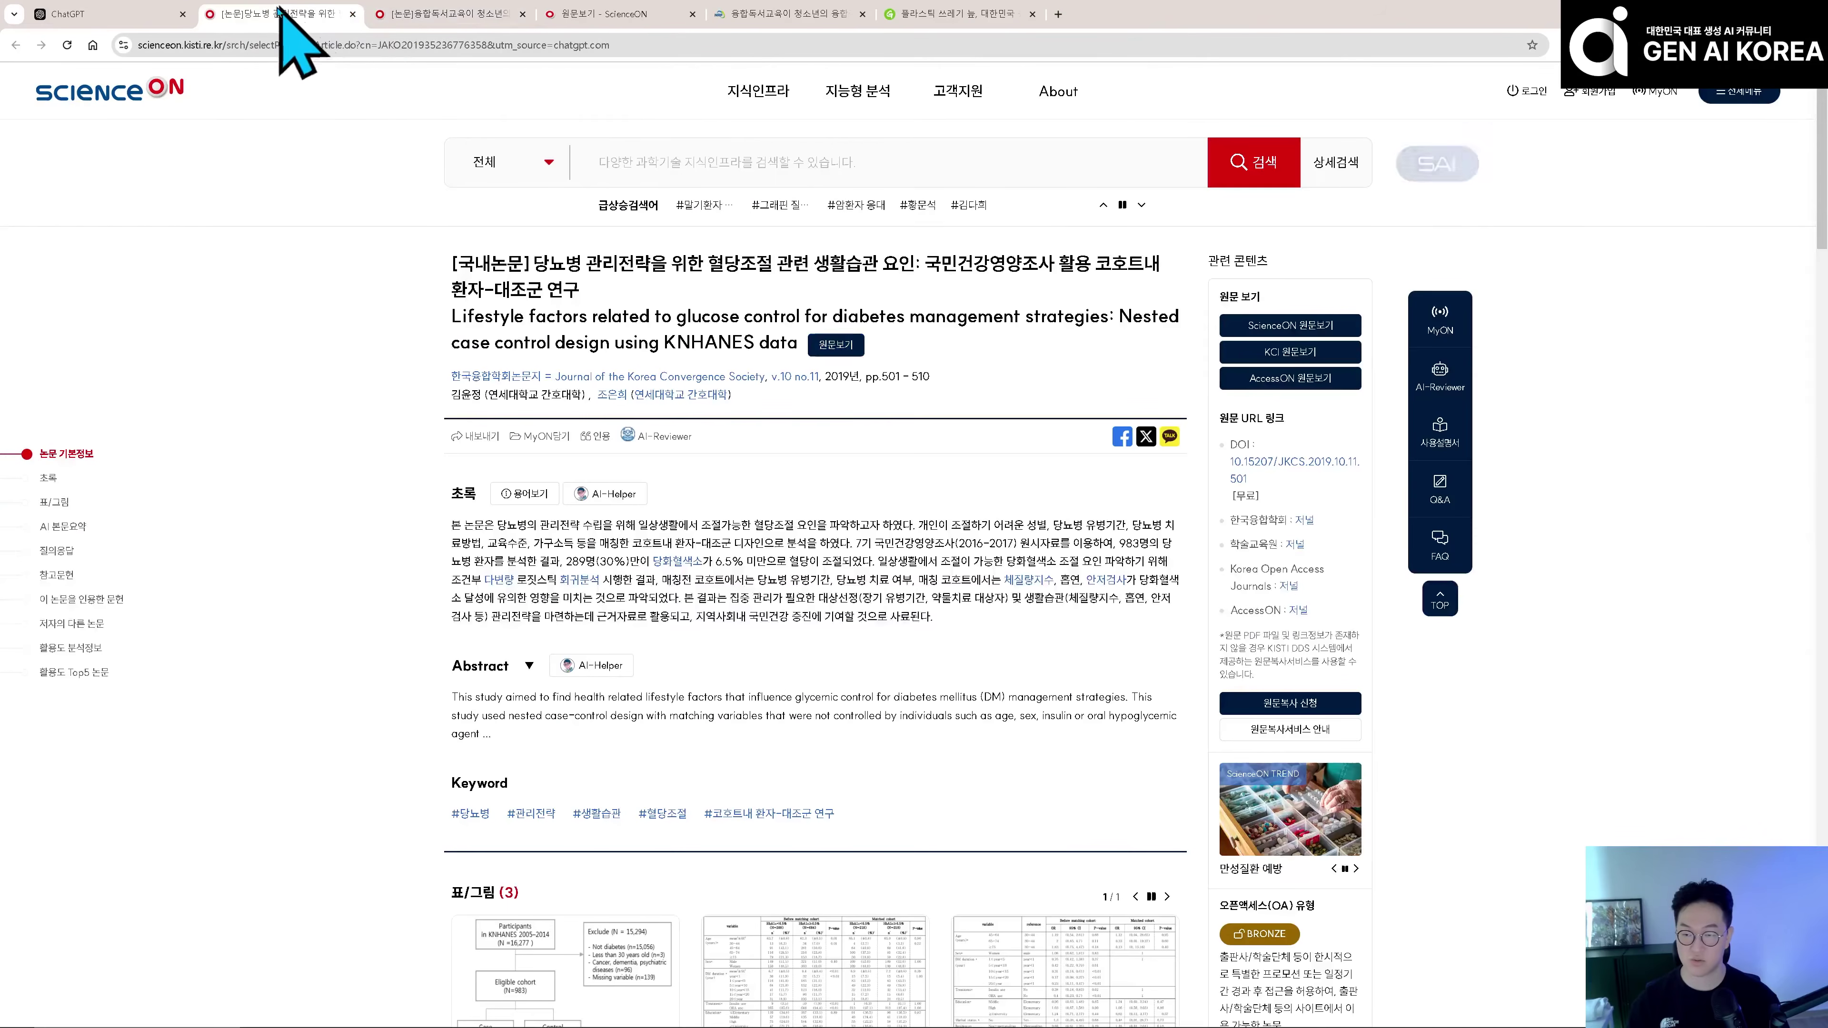
middle_click(263, 15)
middle_click(289, 14)
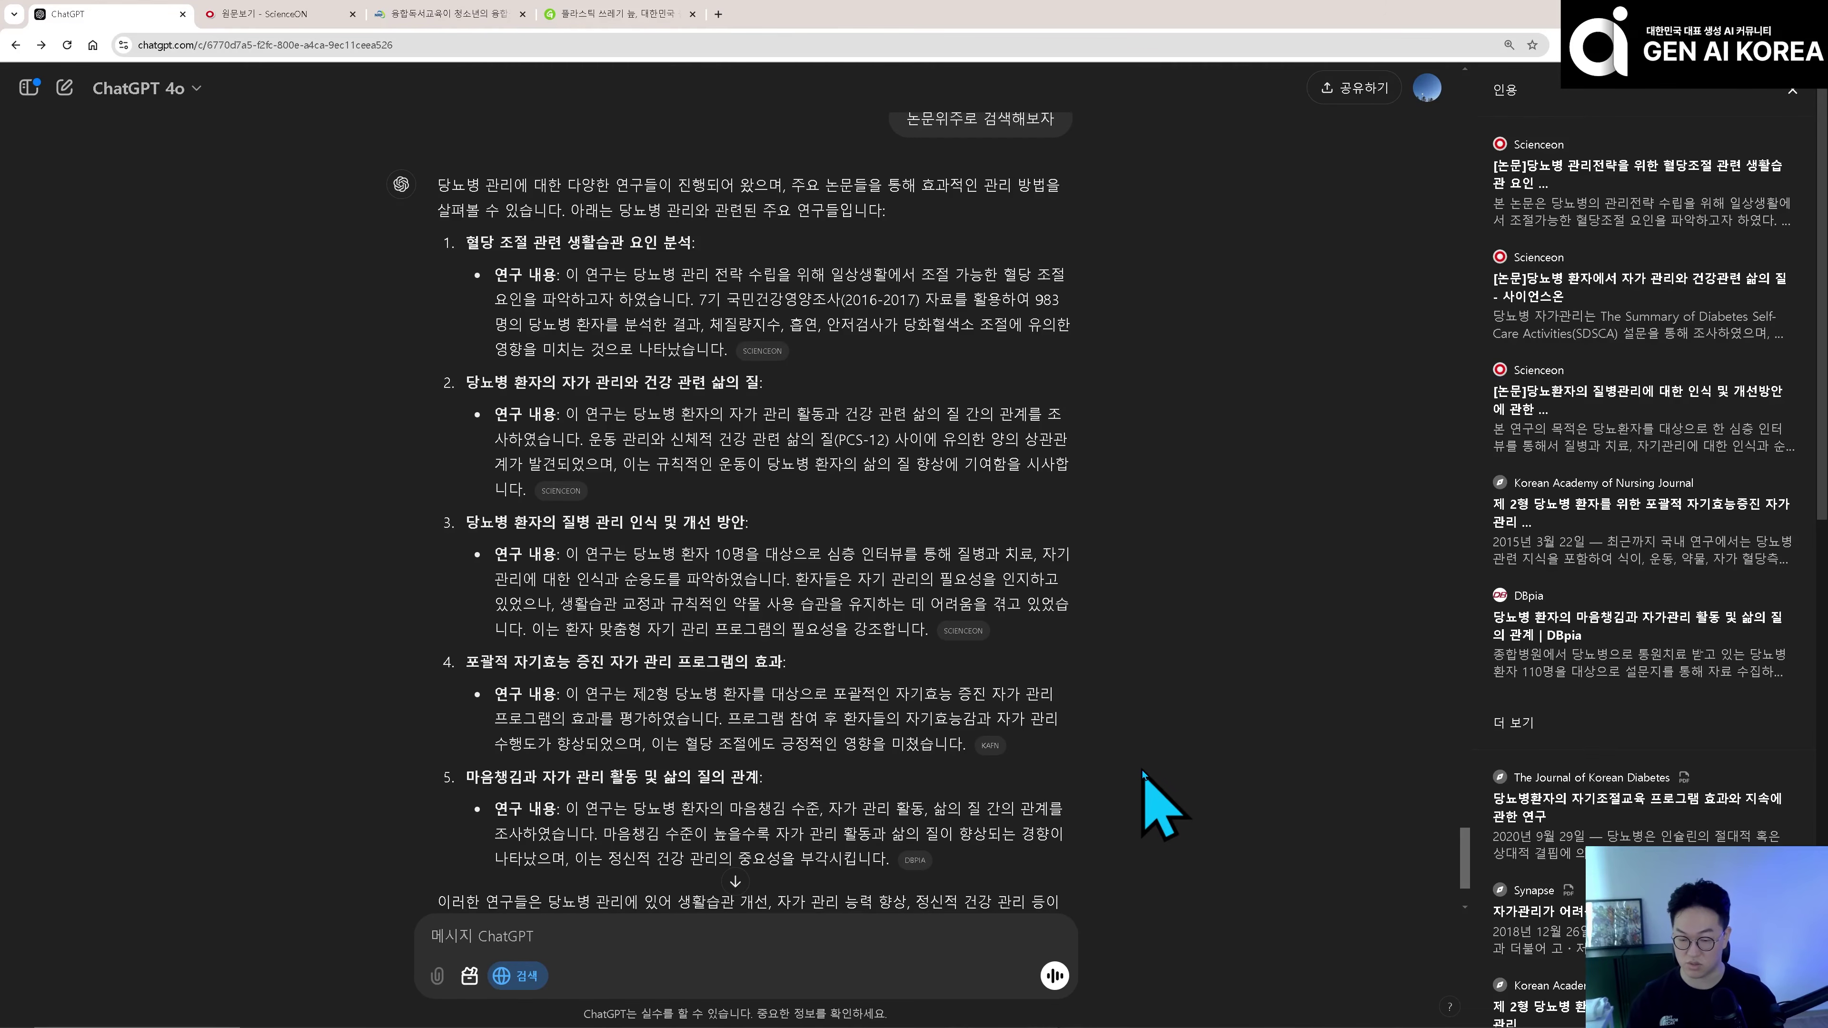
- Ask ChatGPT "외국 논문 위주로 검색해줘" and open the cited arXiv paper on personalized multimorbidity management for type 2 diabetes
type("외국 논문 위주로 검색해줘")
key("Return")
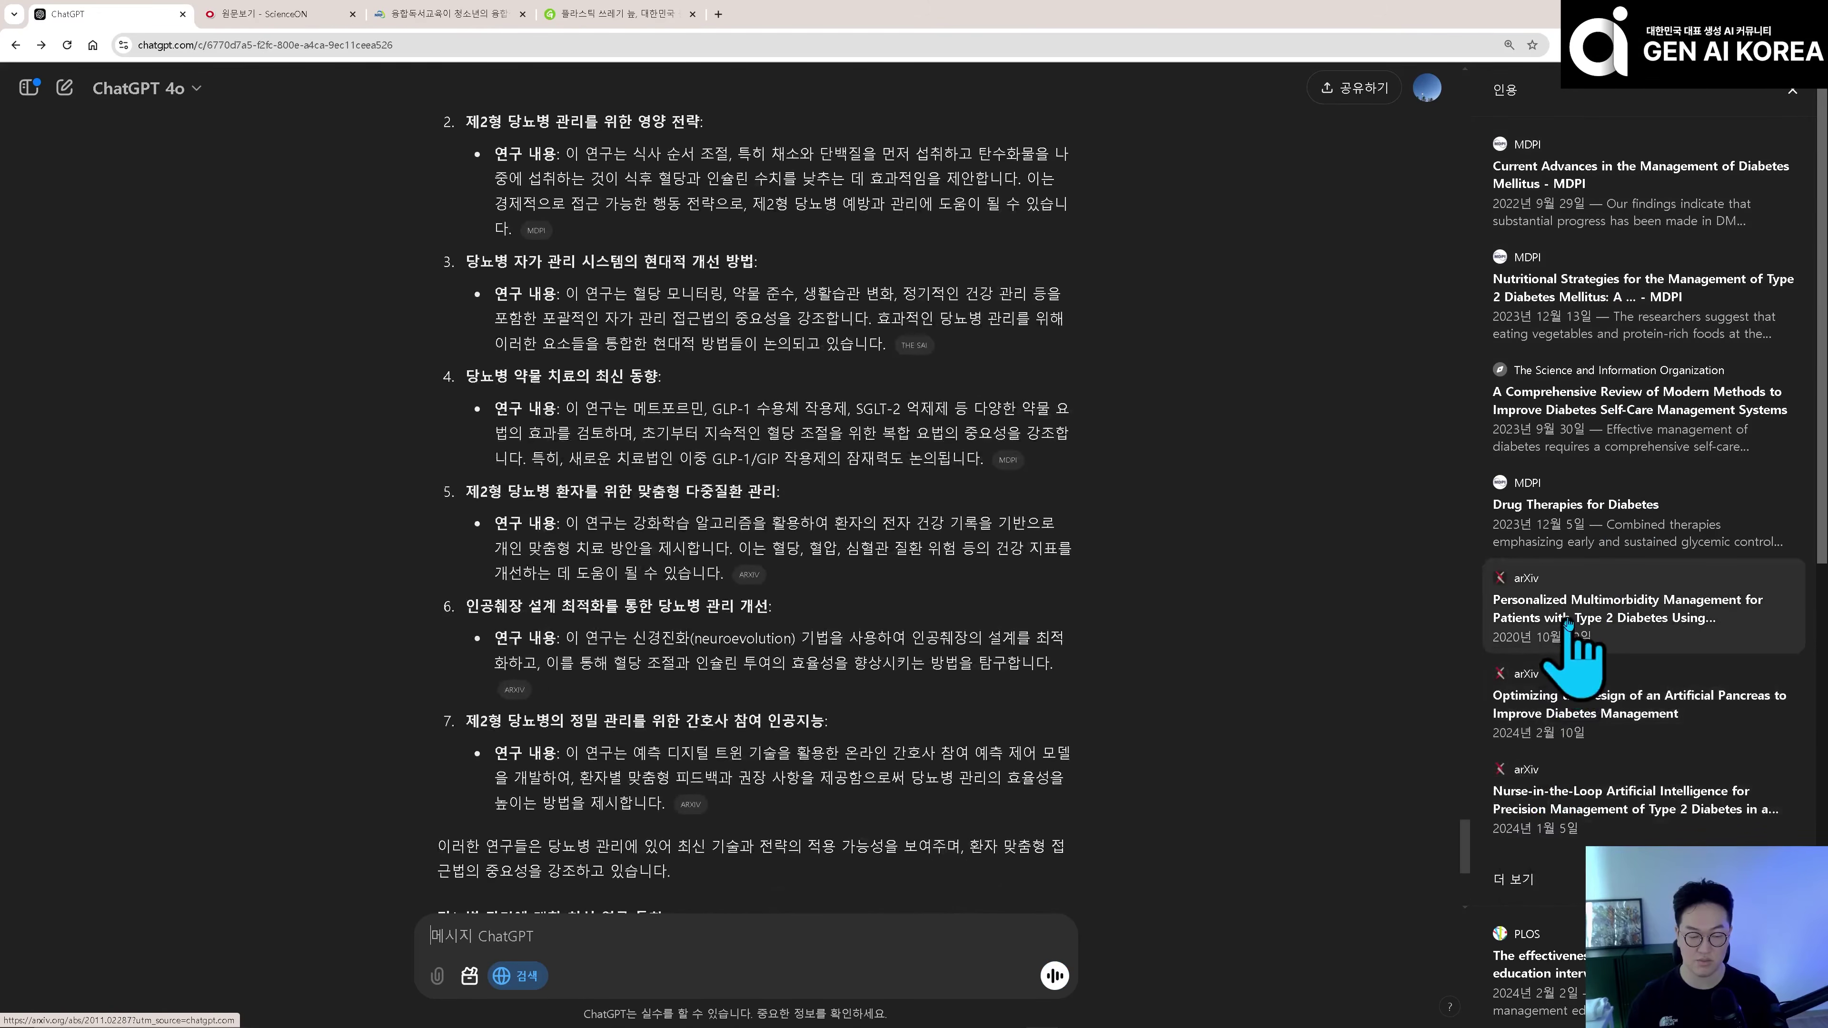
left_click(1526, 583)
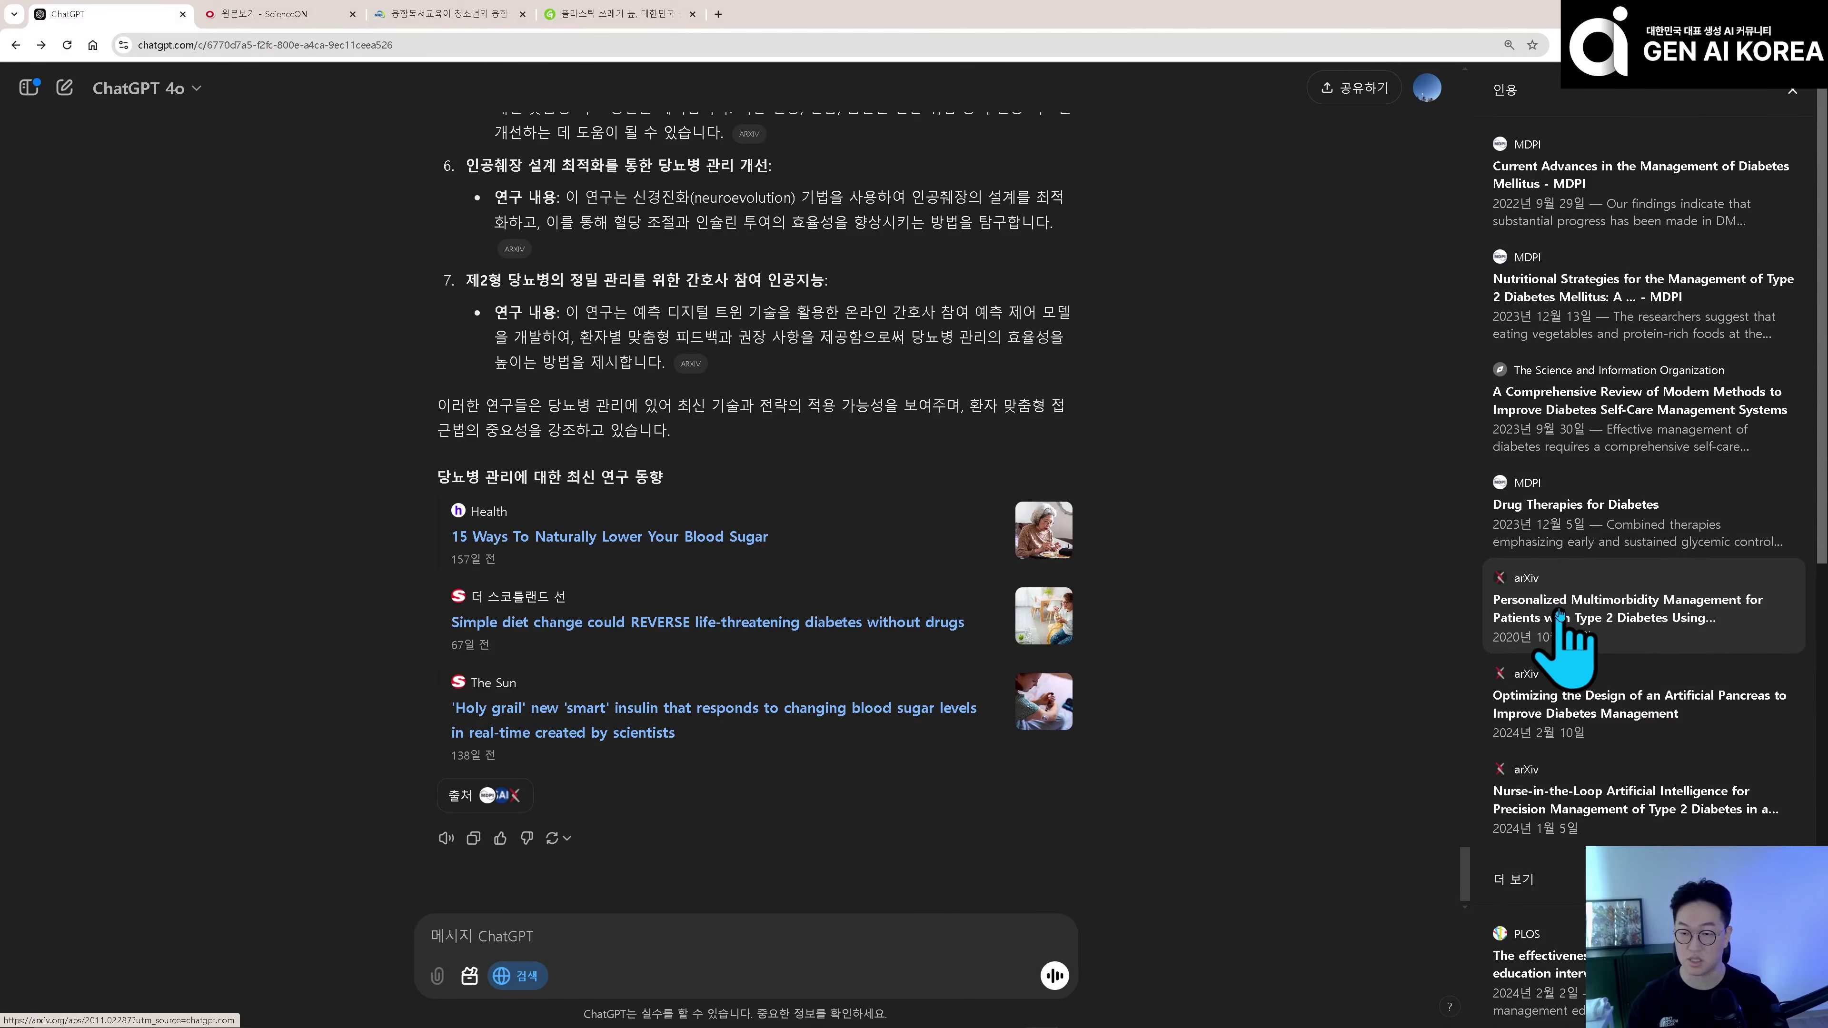
left_click(1559, 613)
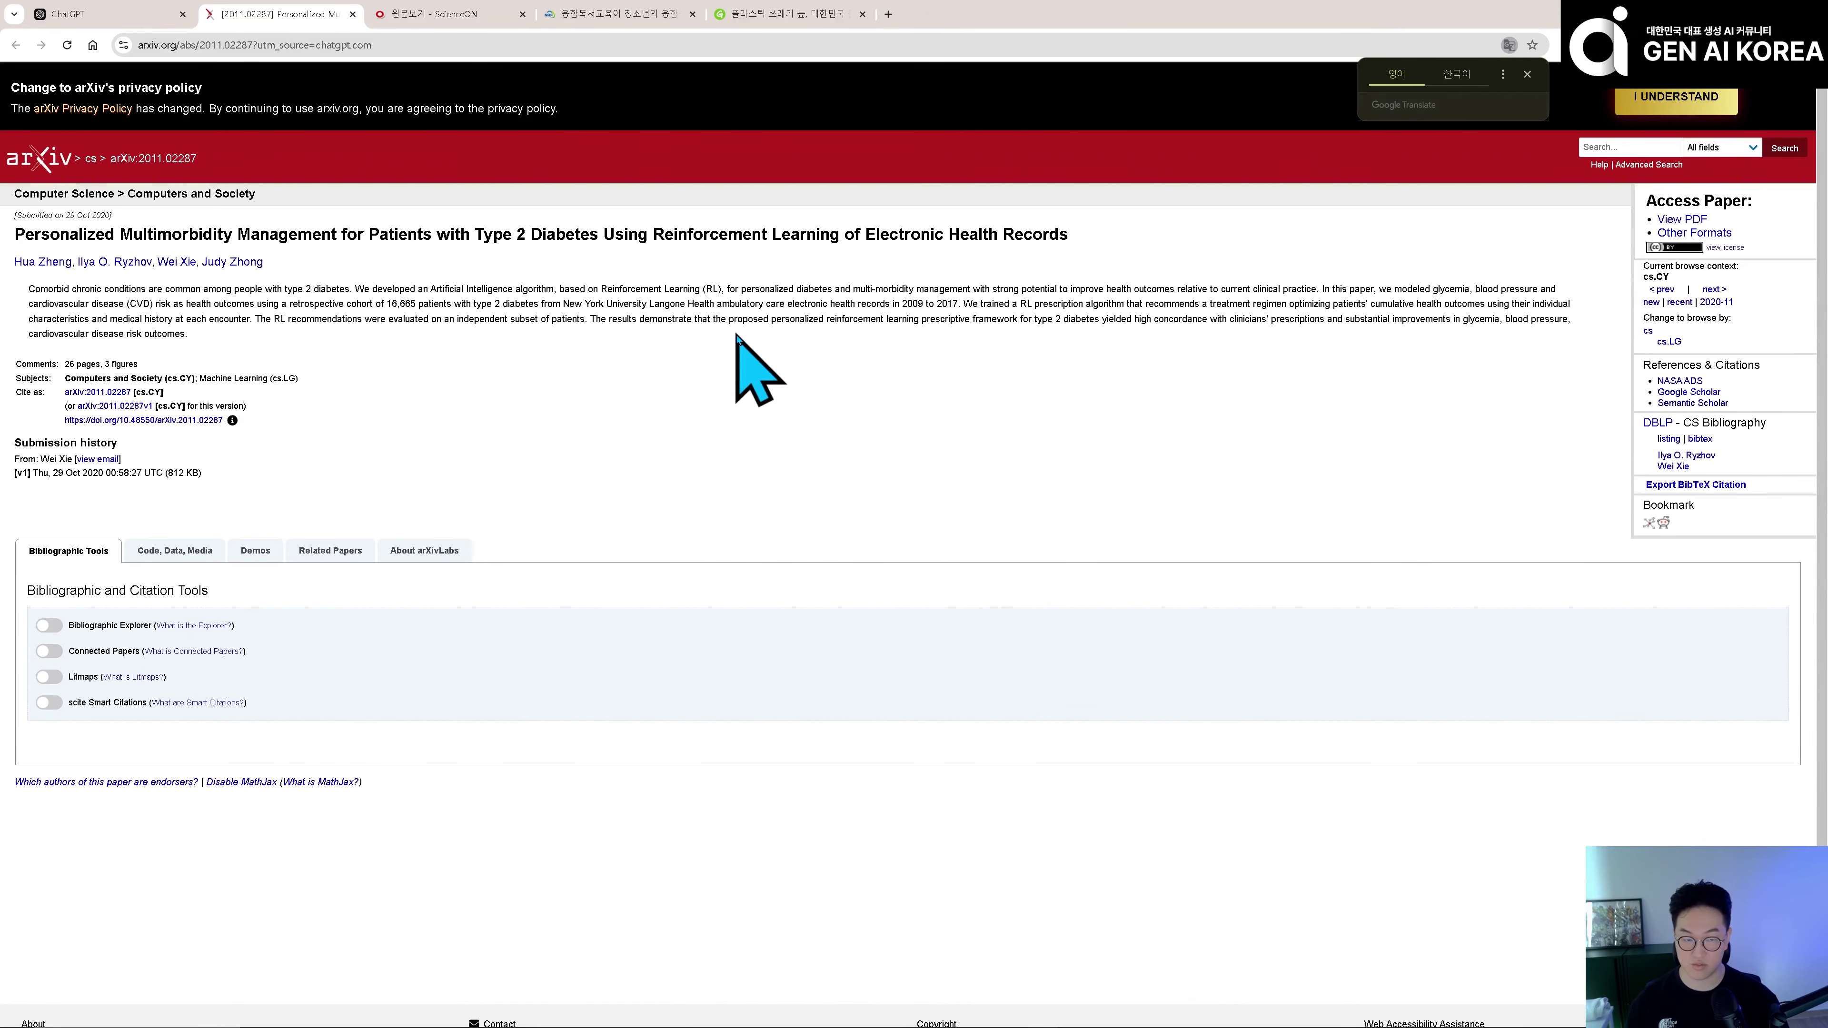
- Translate the arXiv abstract page into Korean
left_click(1457, 75)
right_click(478, 372)
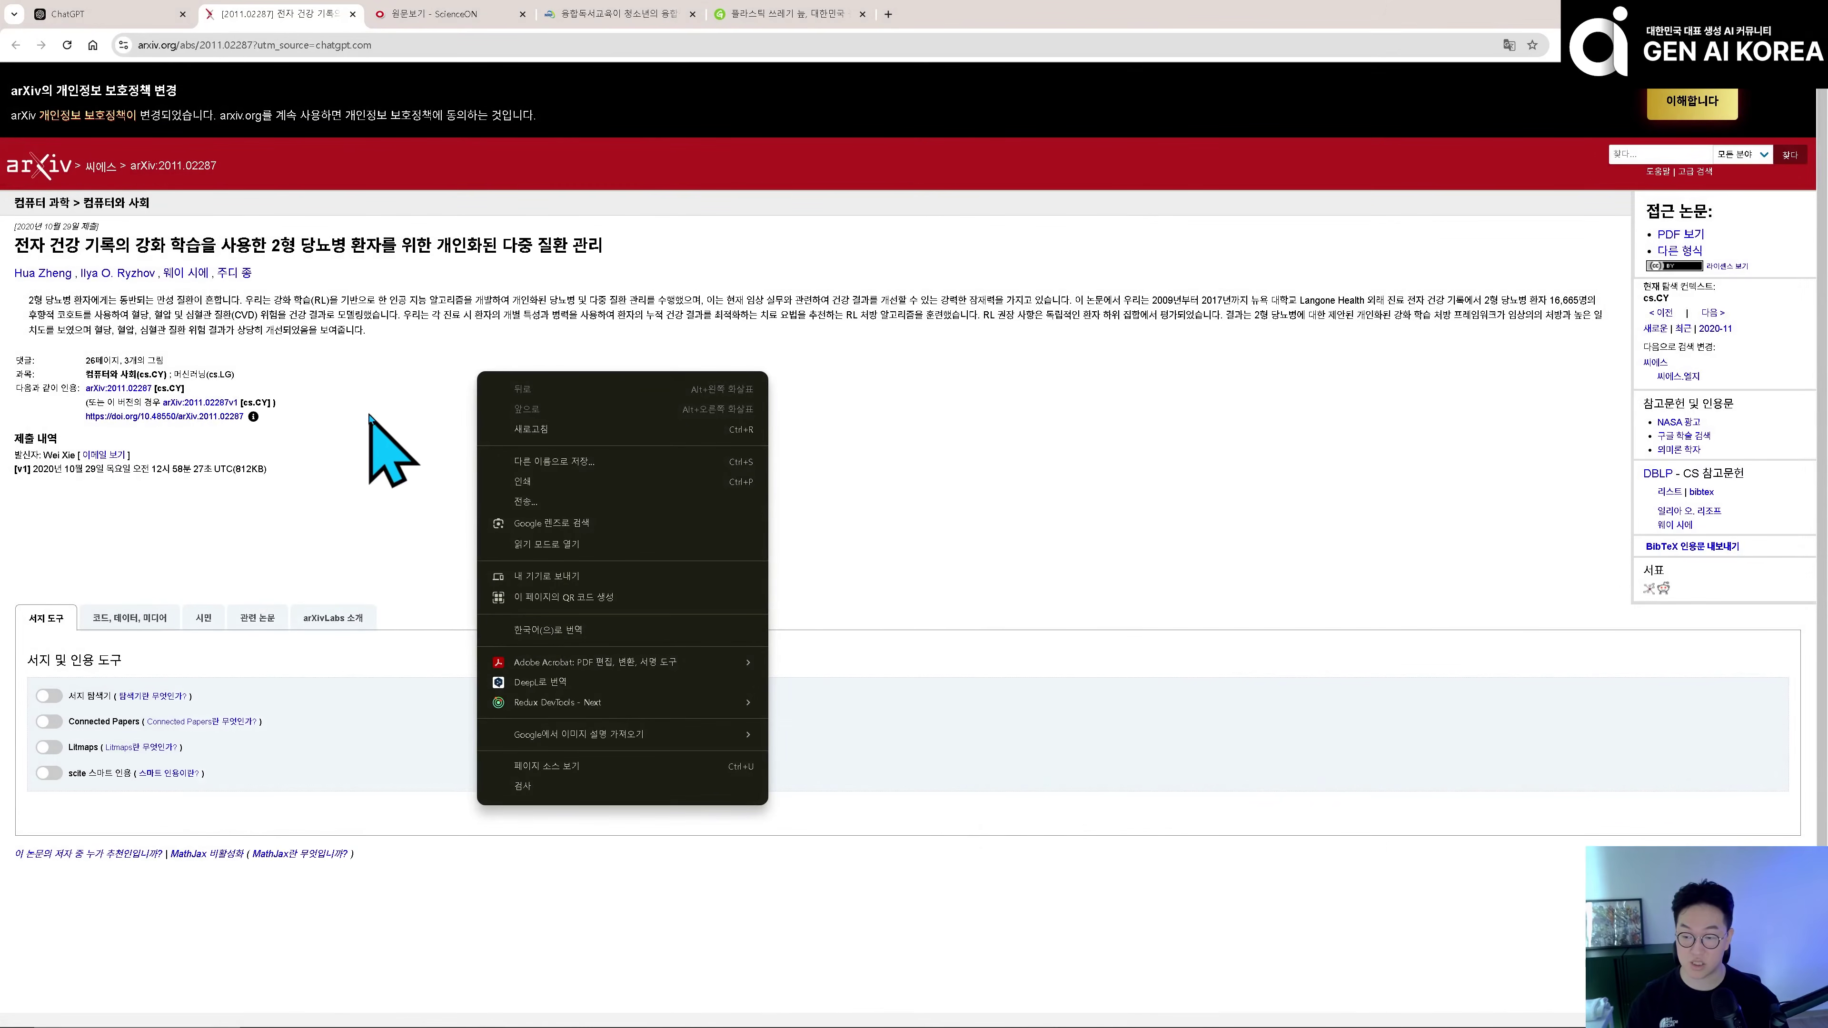
left_click(370, 416)
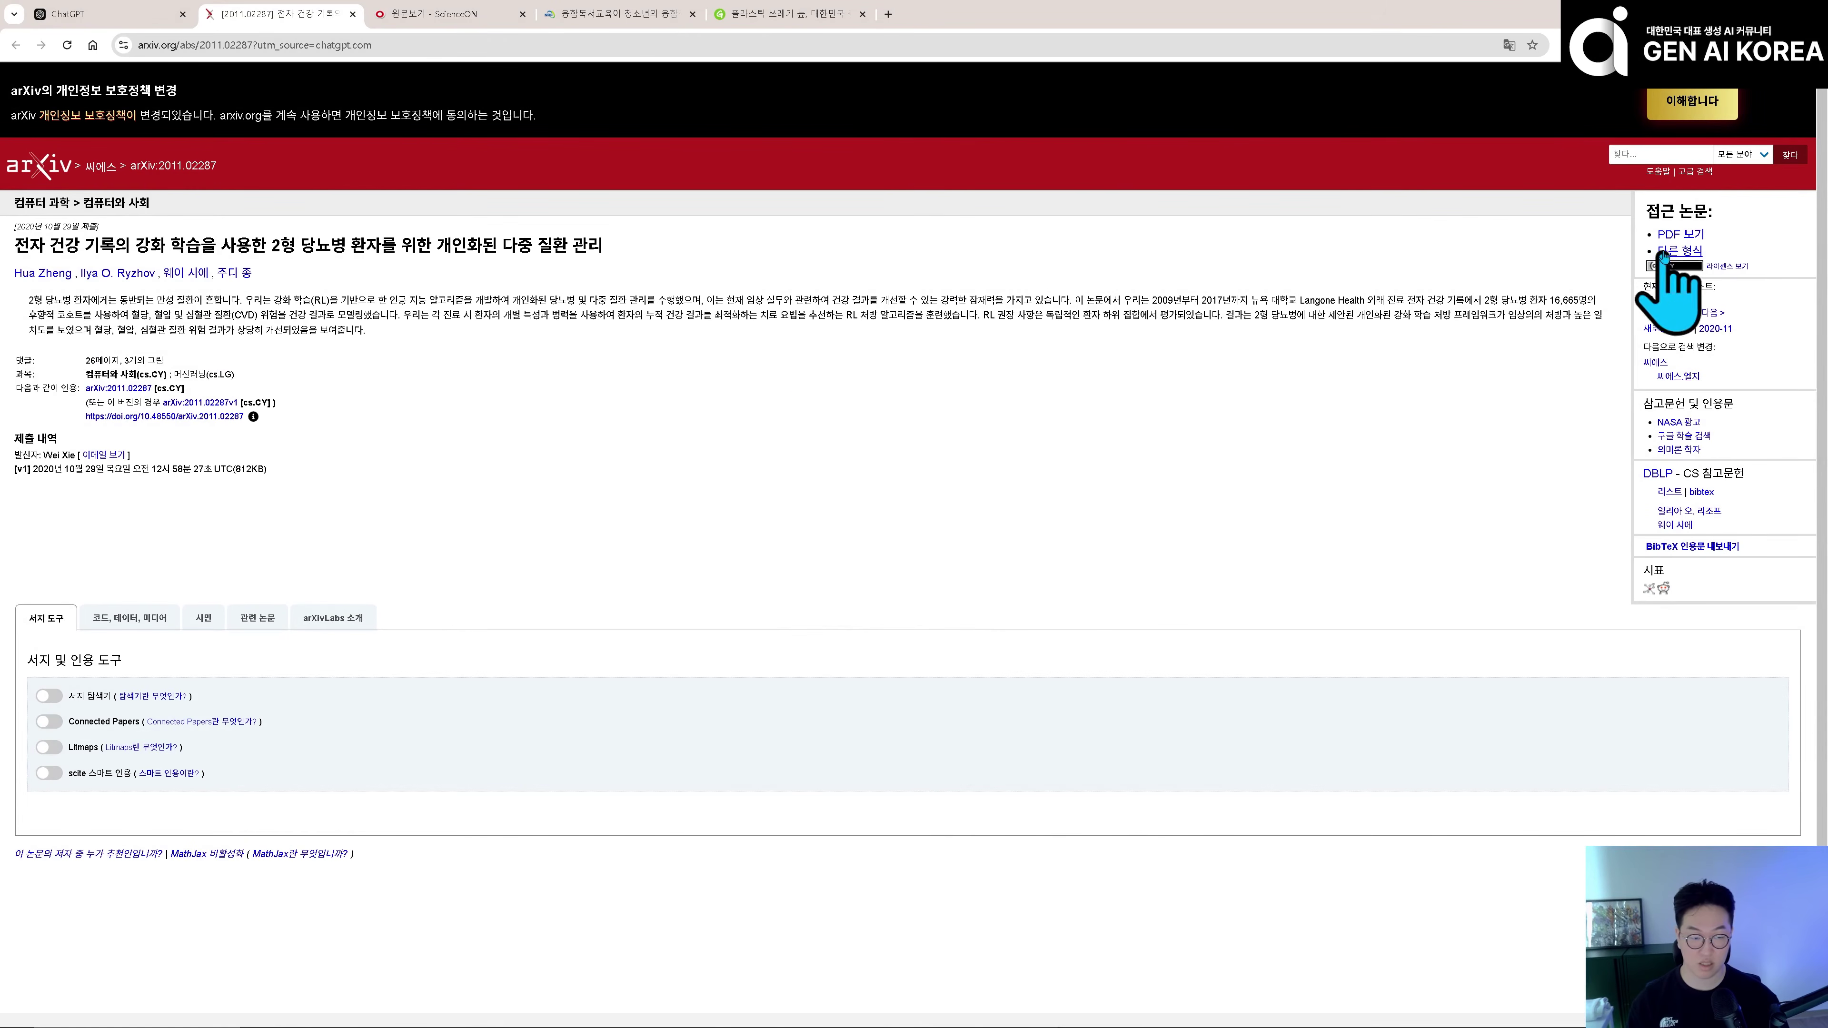
- Open the arXiv paper's PDF and look through its key points, introduction and methods sections
left_click(1680, 234)
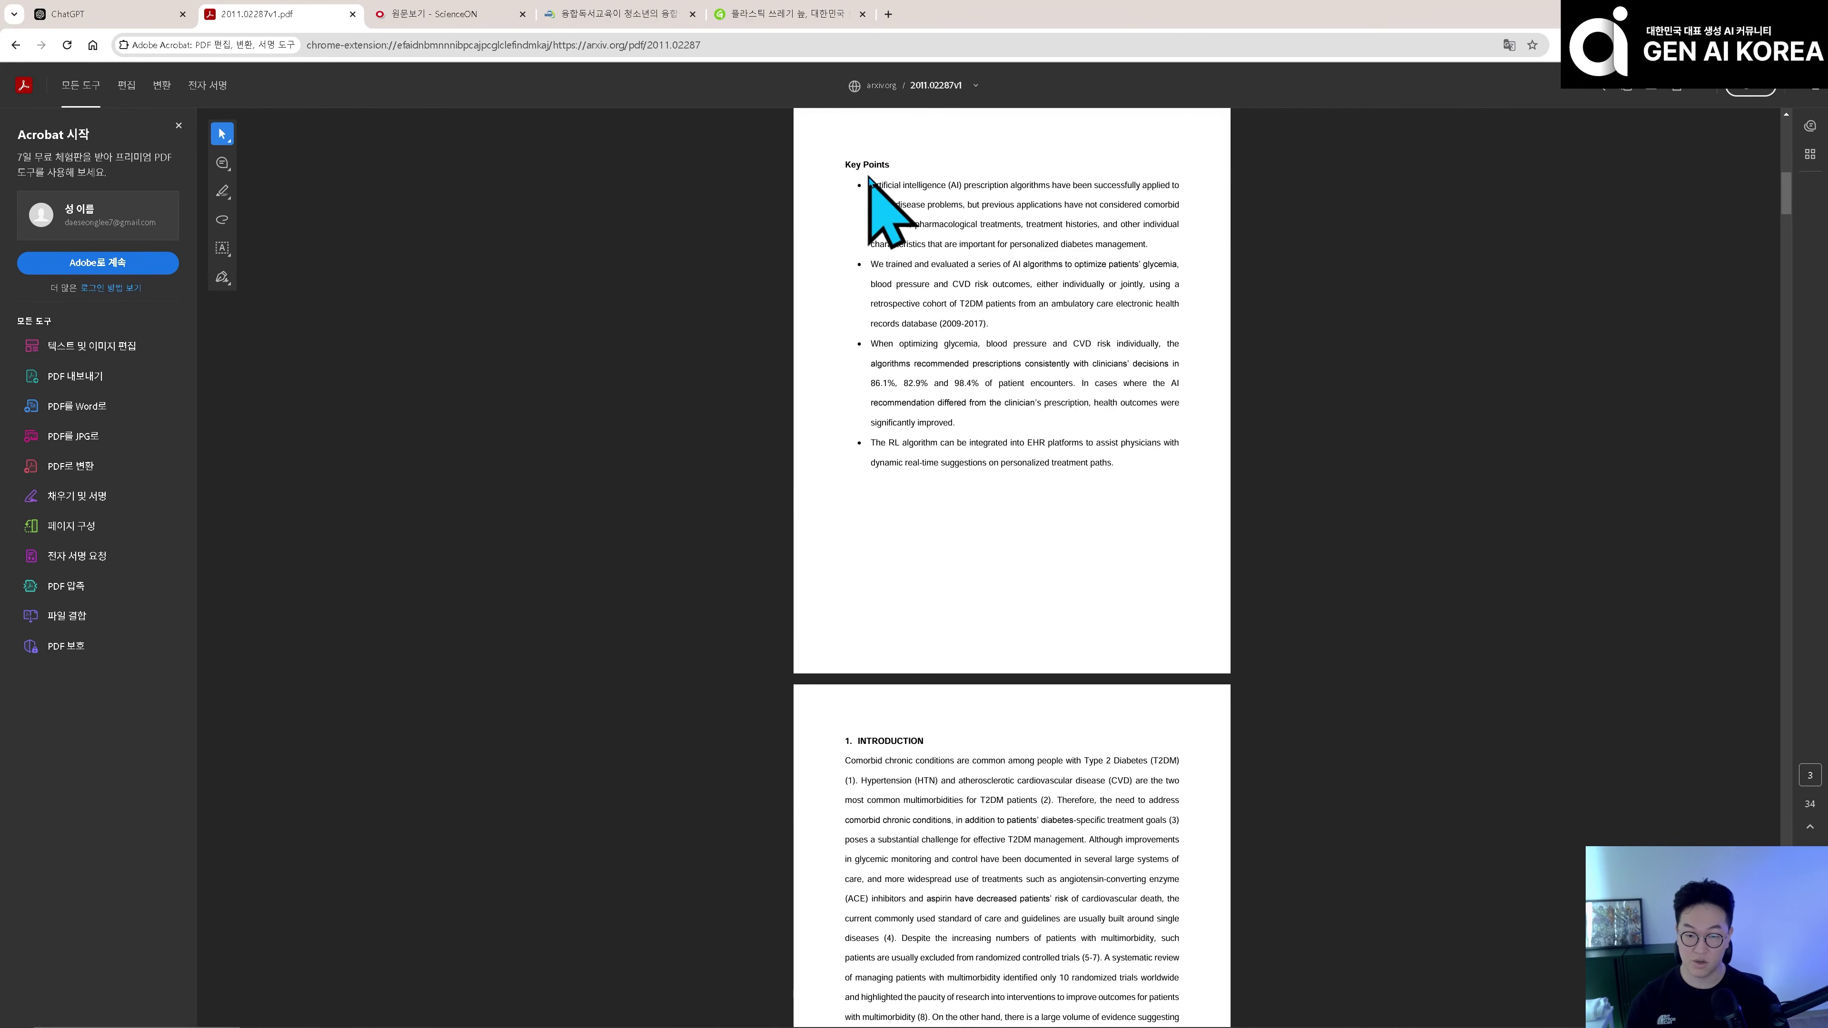
left_click_drag(872, 183, 1114, 449)
scroll(931, 605, "down", 10)
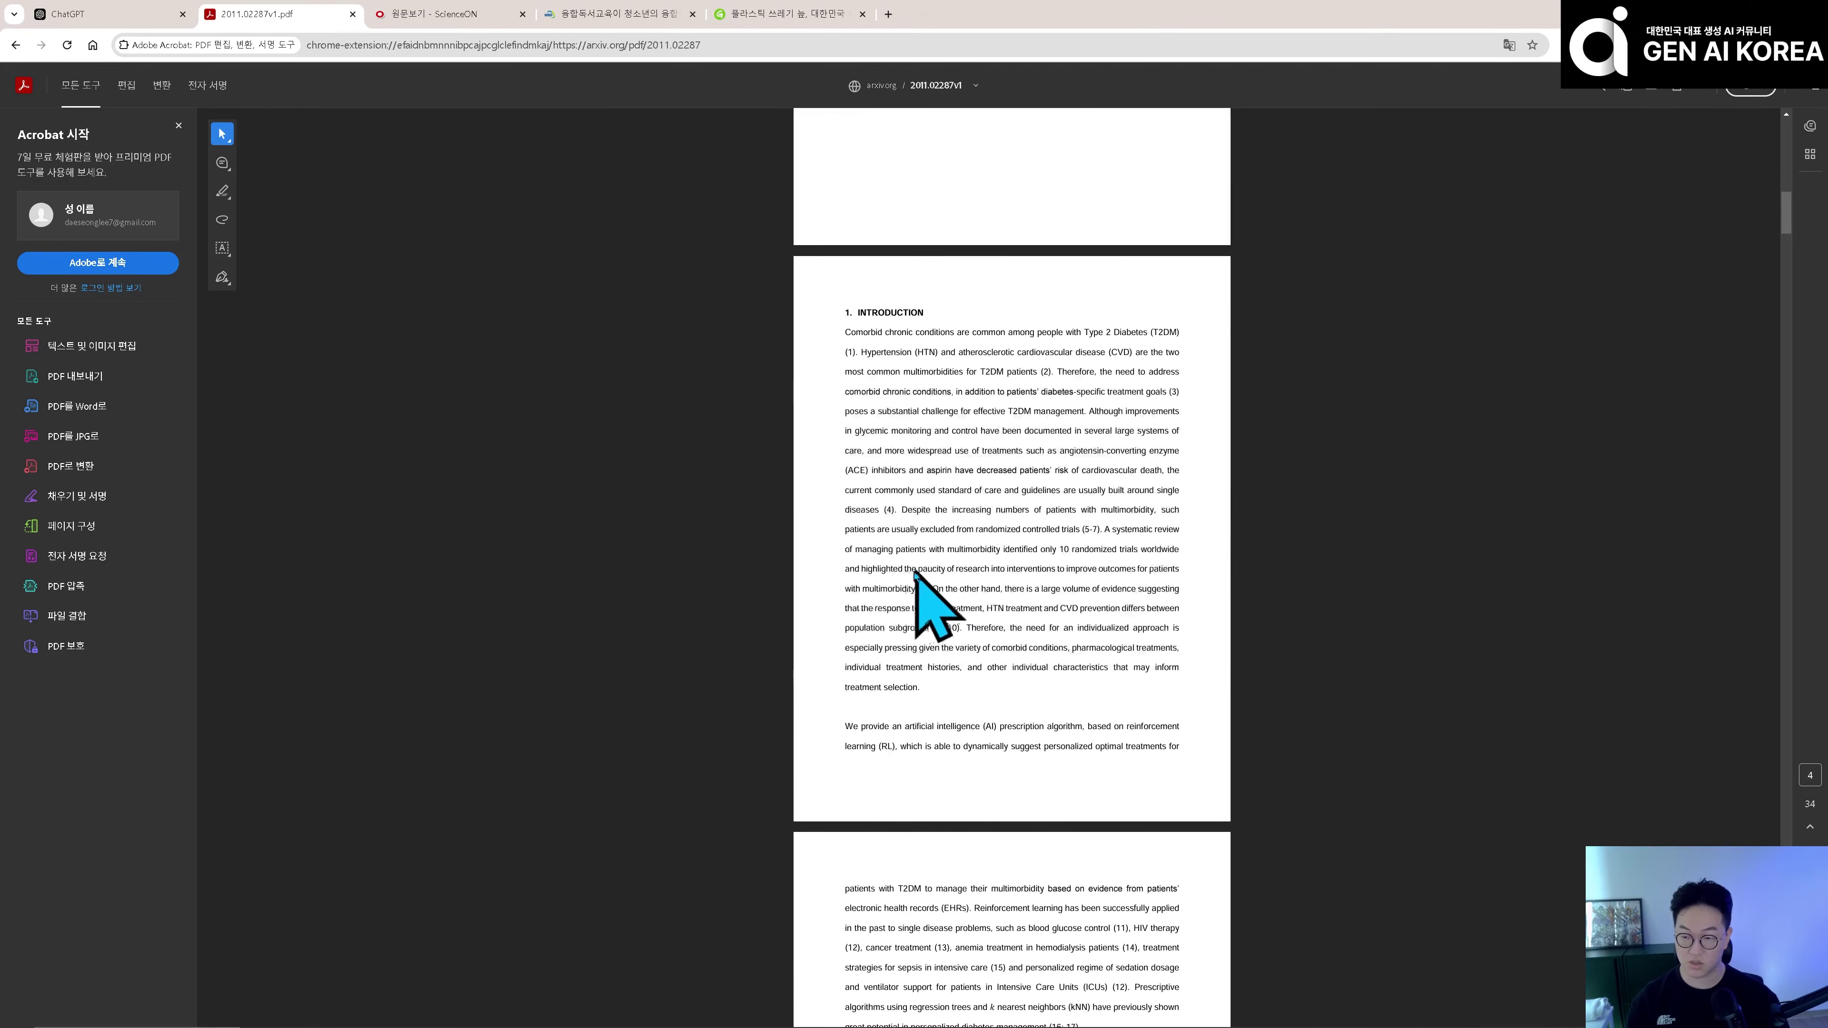
scroll(954, 496, "down", 14)
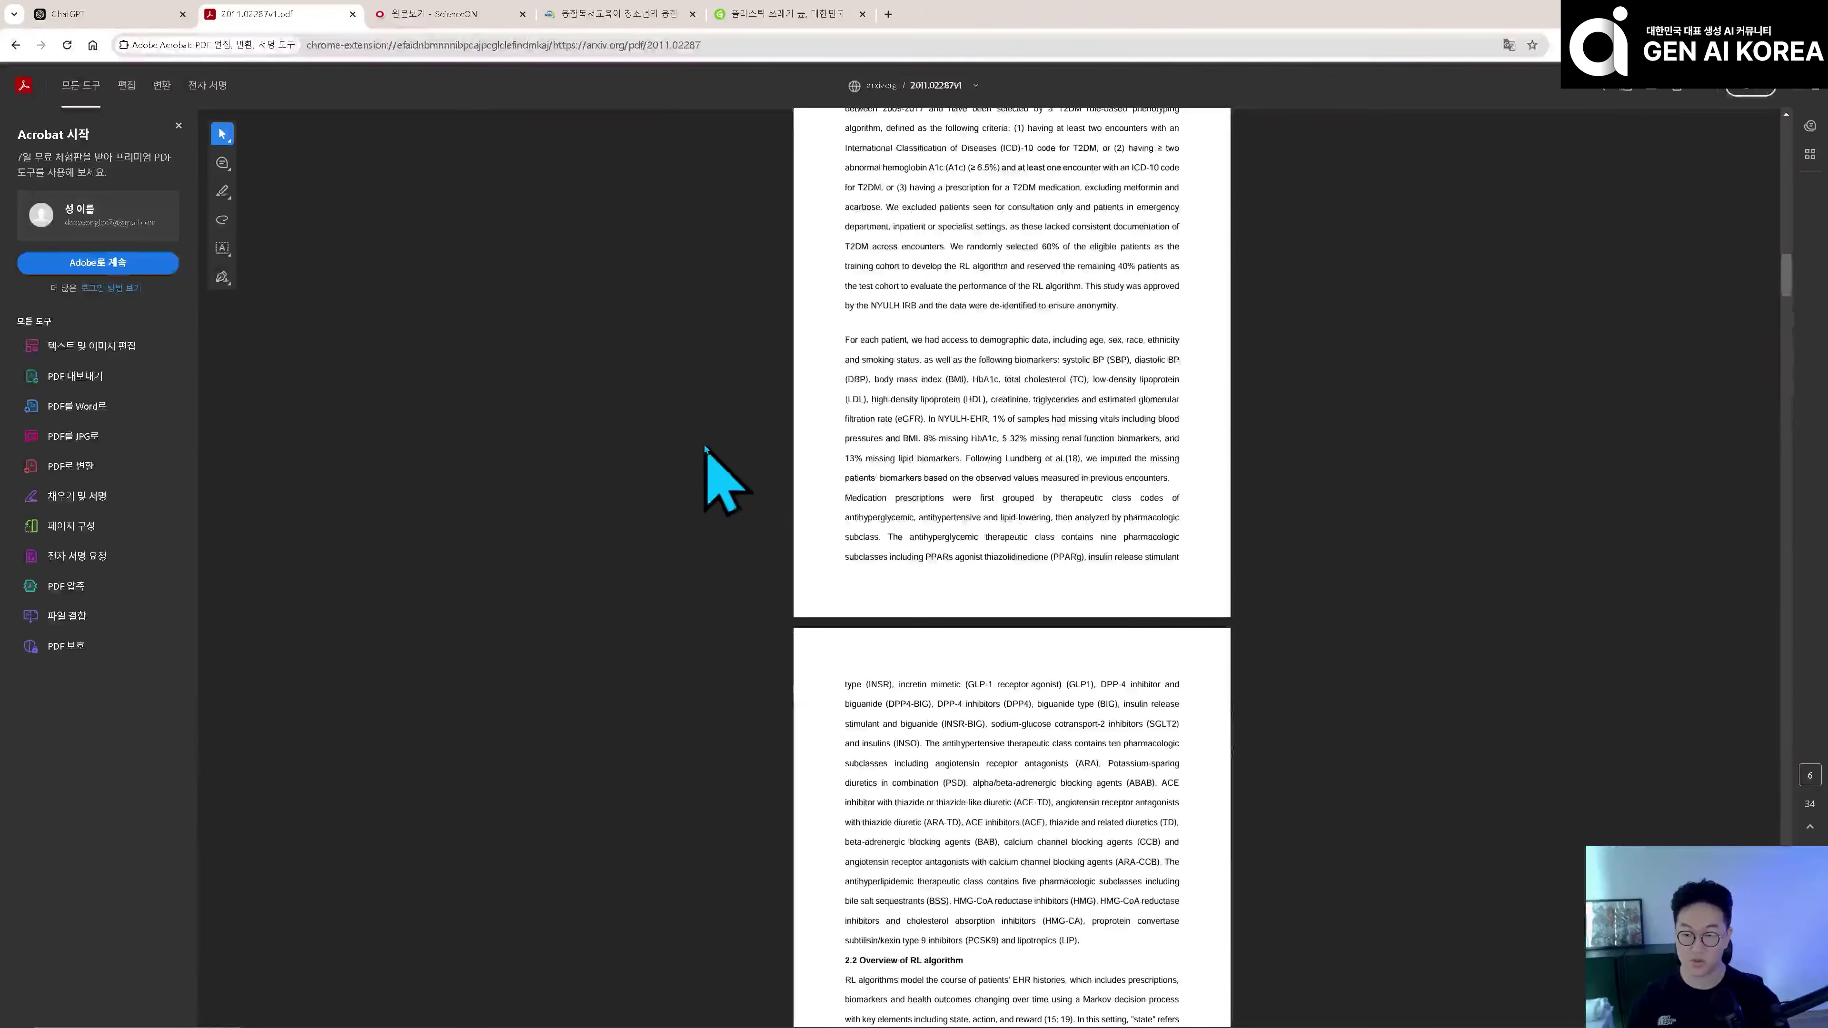
- Download the arXiv paper as the PDF file 2011.02287v1 to the Downloads folder
left_click(1655, 94)
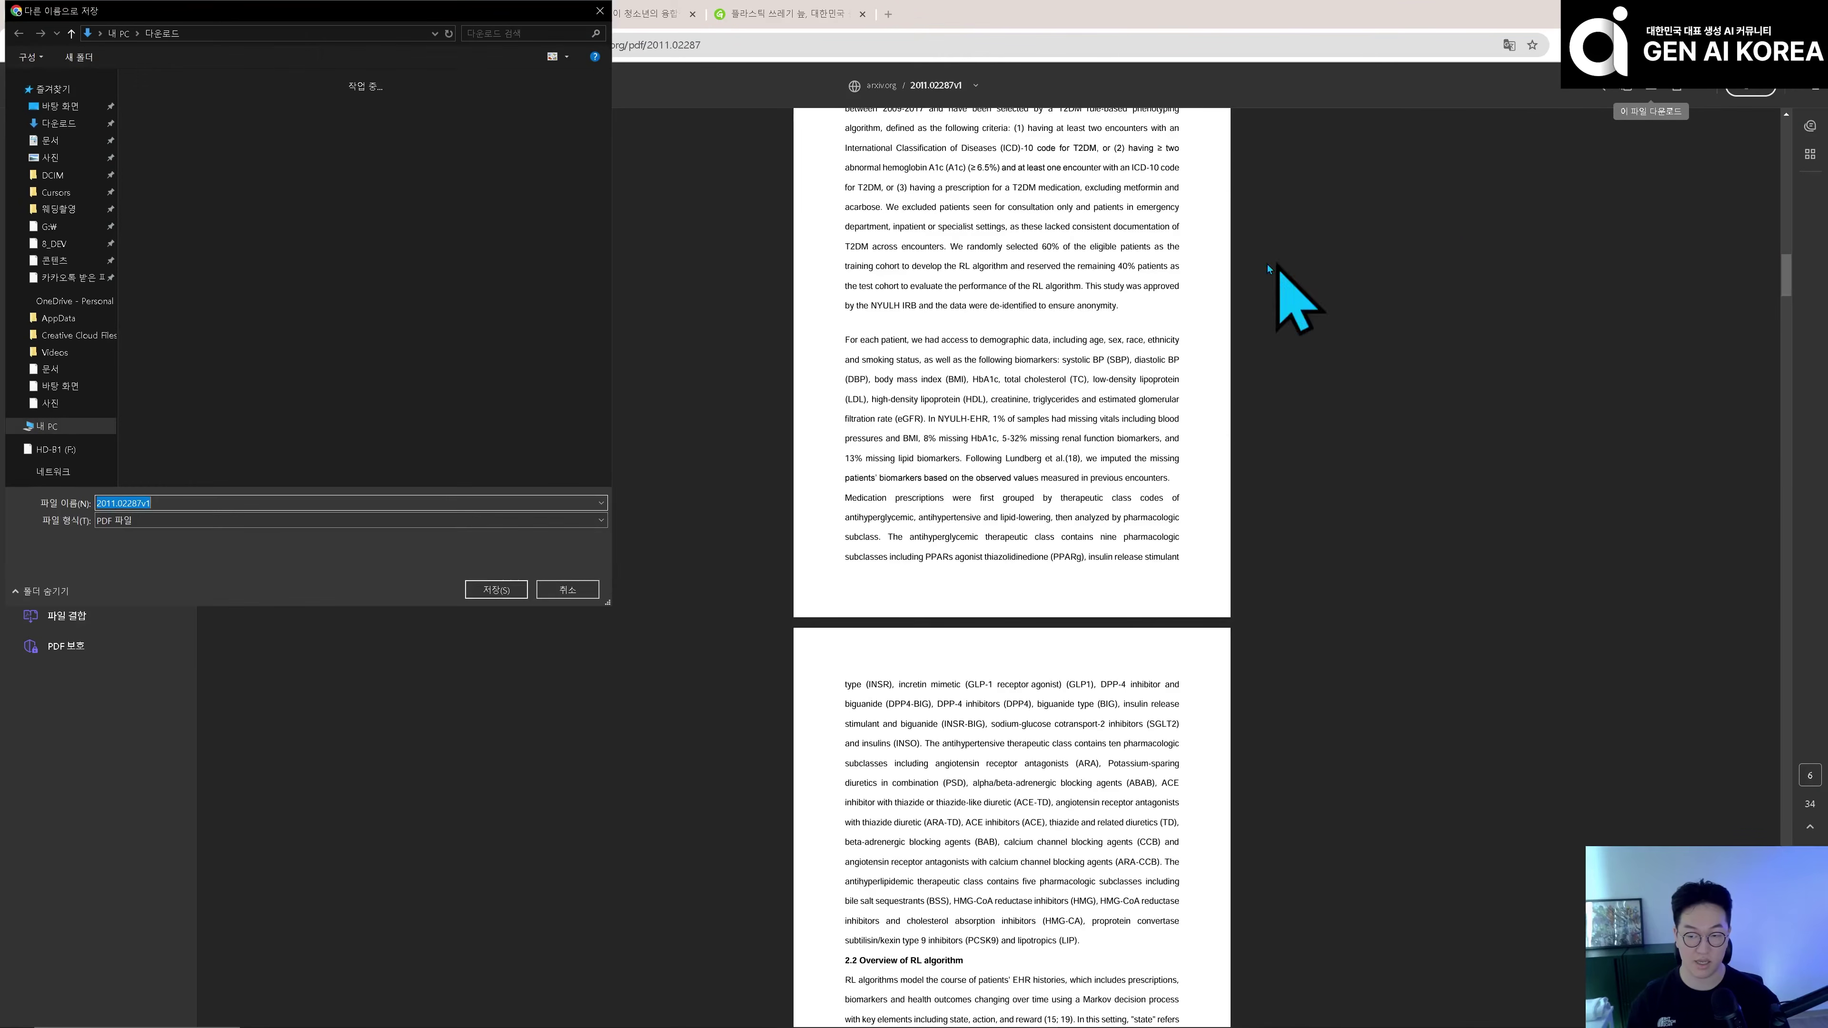
key("Return")
key("ctrl+1")
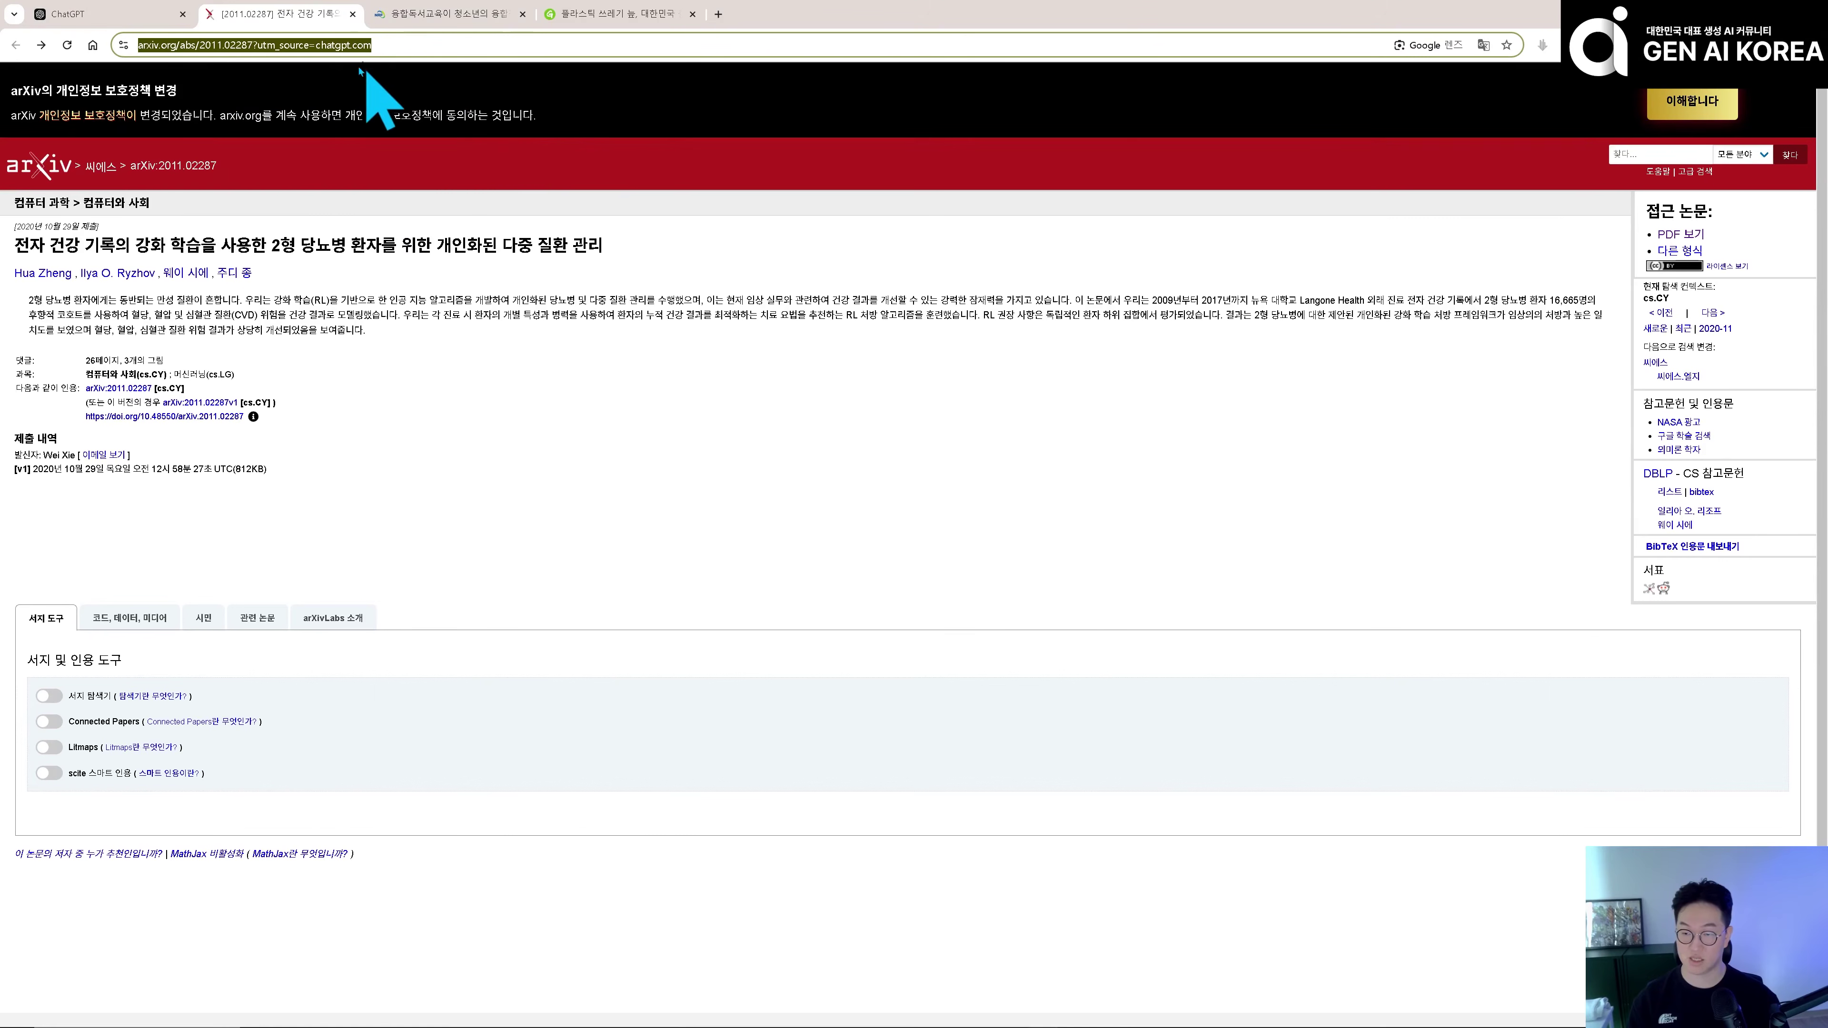
left_click(90, 13)
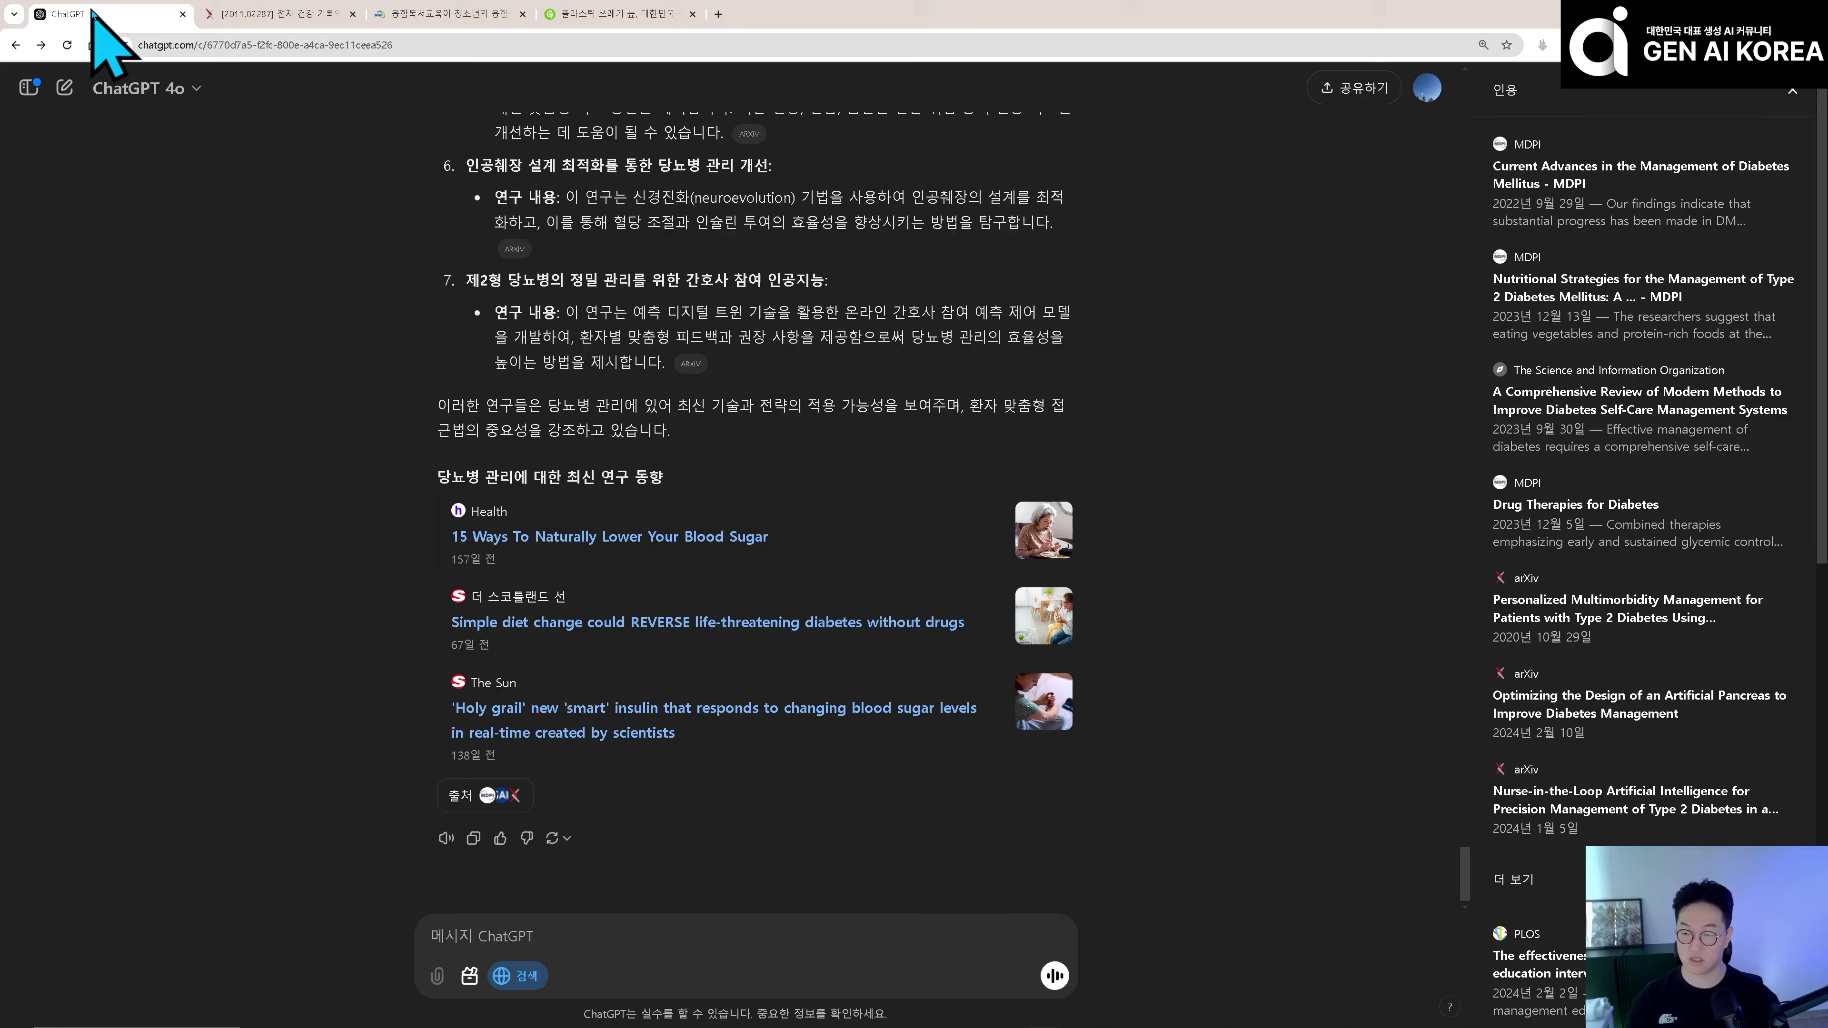
left_click(579, 923)
type("https://arxiv.org/abs/2011.02287?utm_source=chatgpt.com")
key("shift+Return")
type("해당 내")
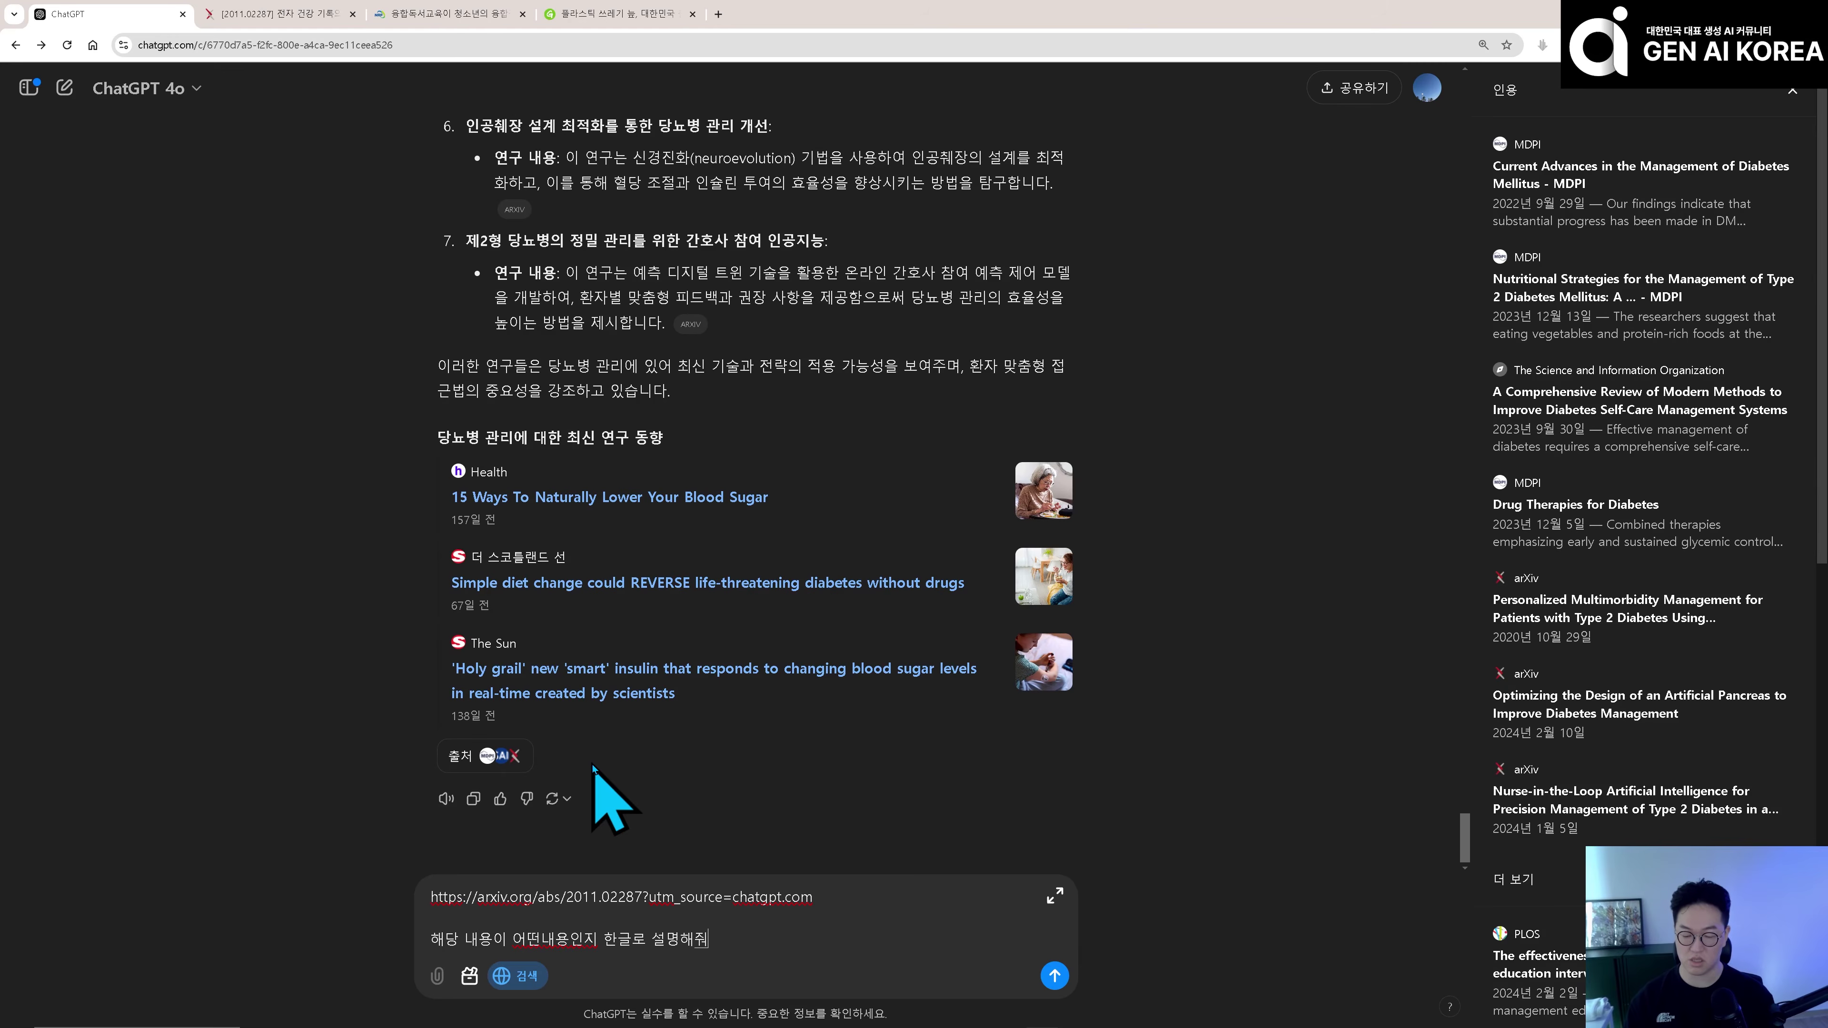
key("Return")
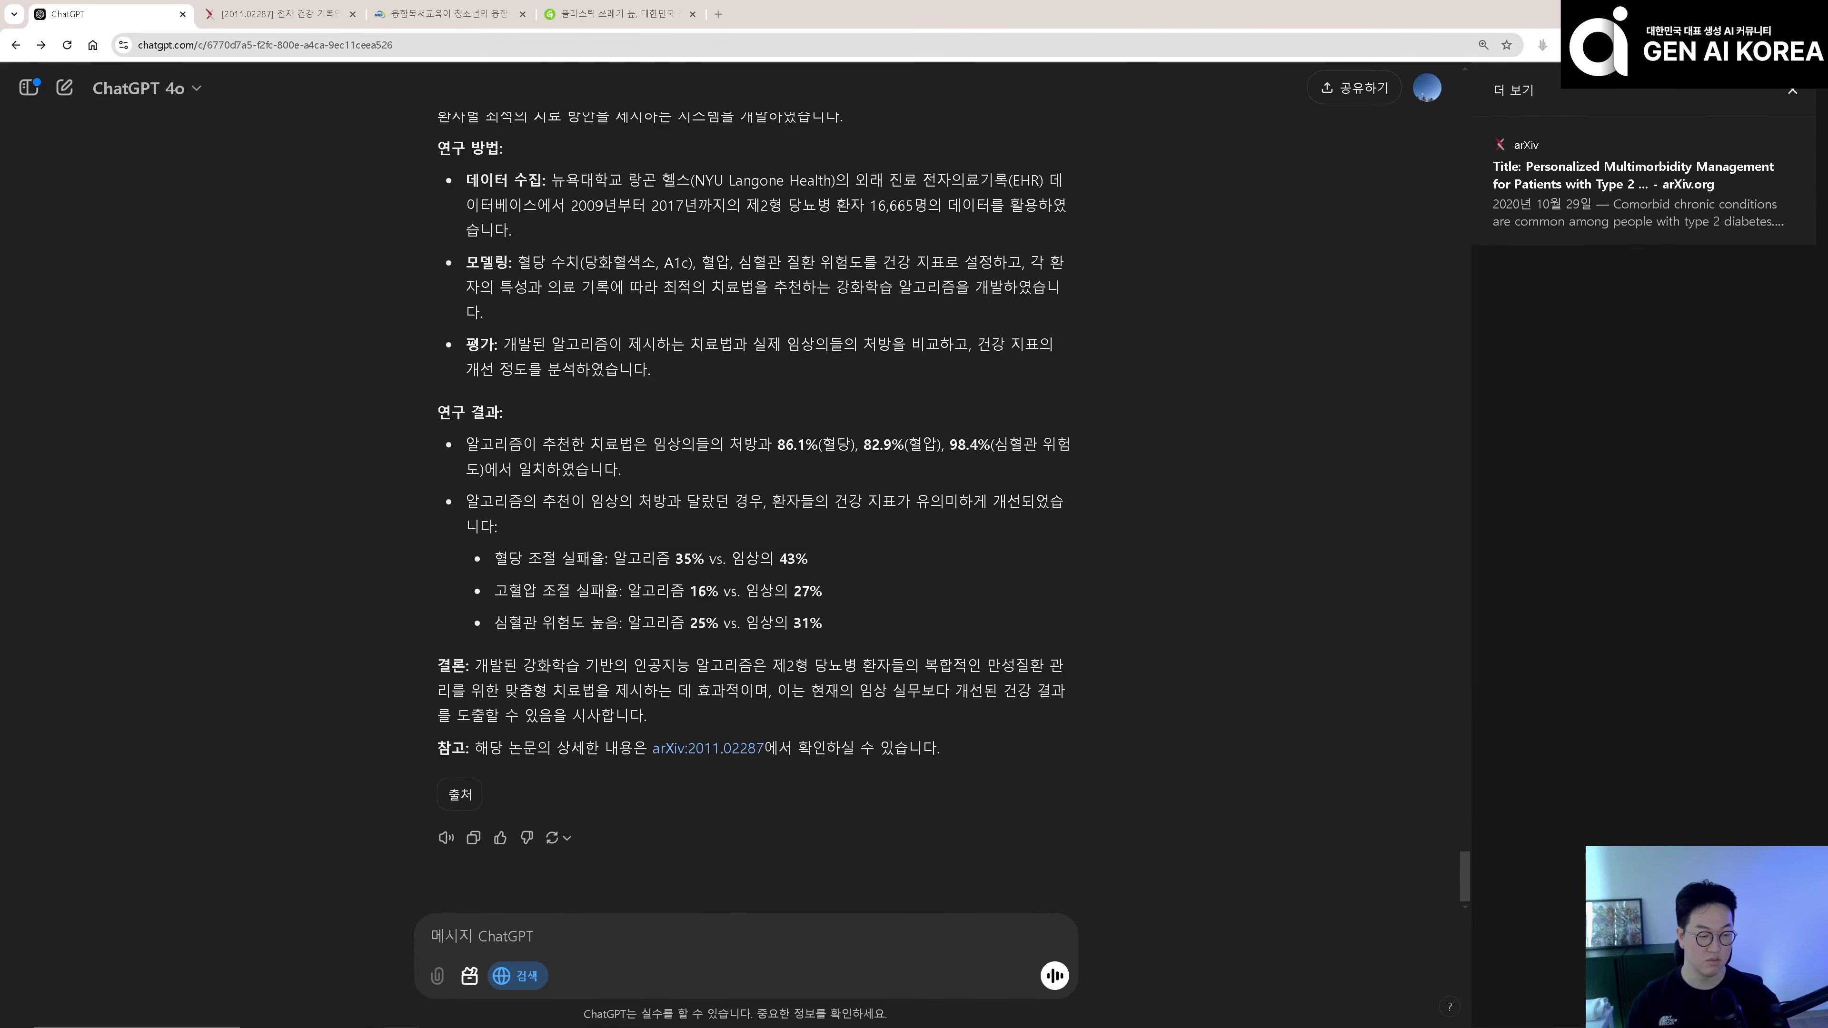
- Attach 2011.02287v1.pdf to the ChatGPT conversation and send it with the request "해당 PDF 자료를 한글로 번역해서 설명해줄래?"
left_click_drag(446, 1026, 885, 871)
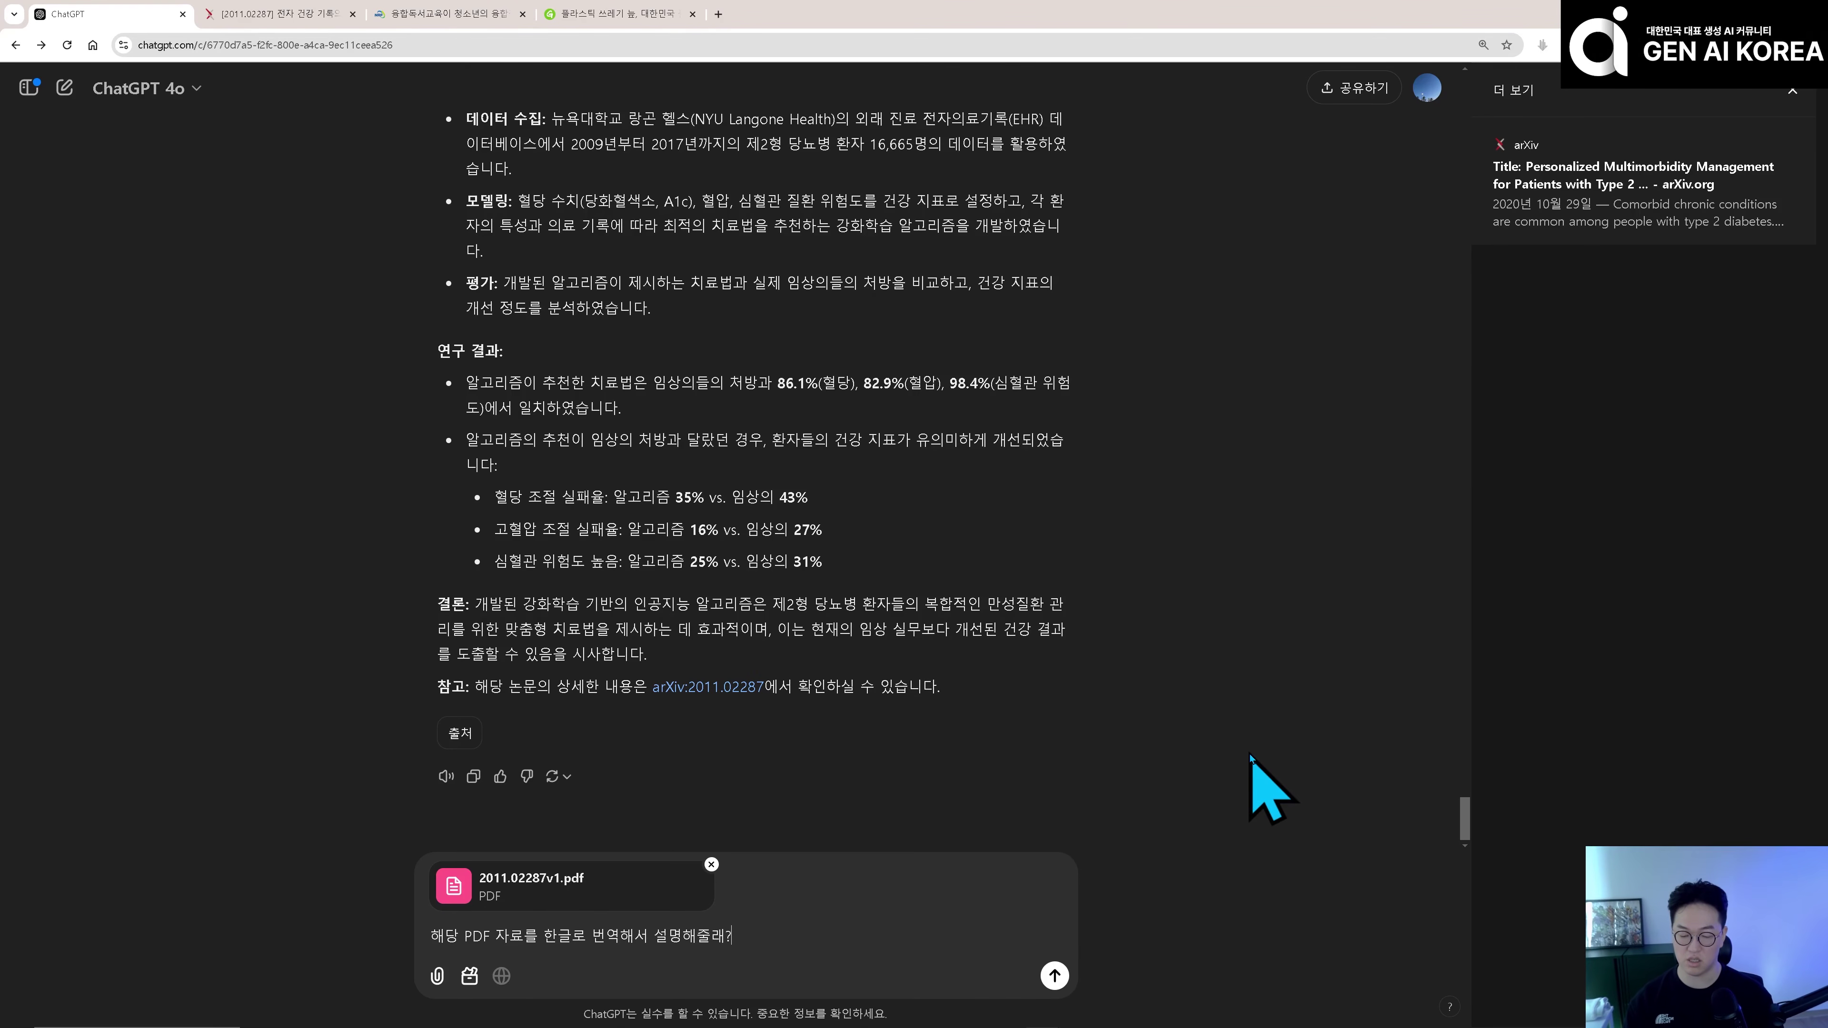
key("Return")
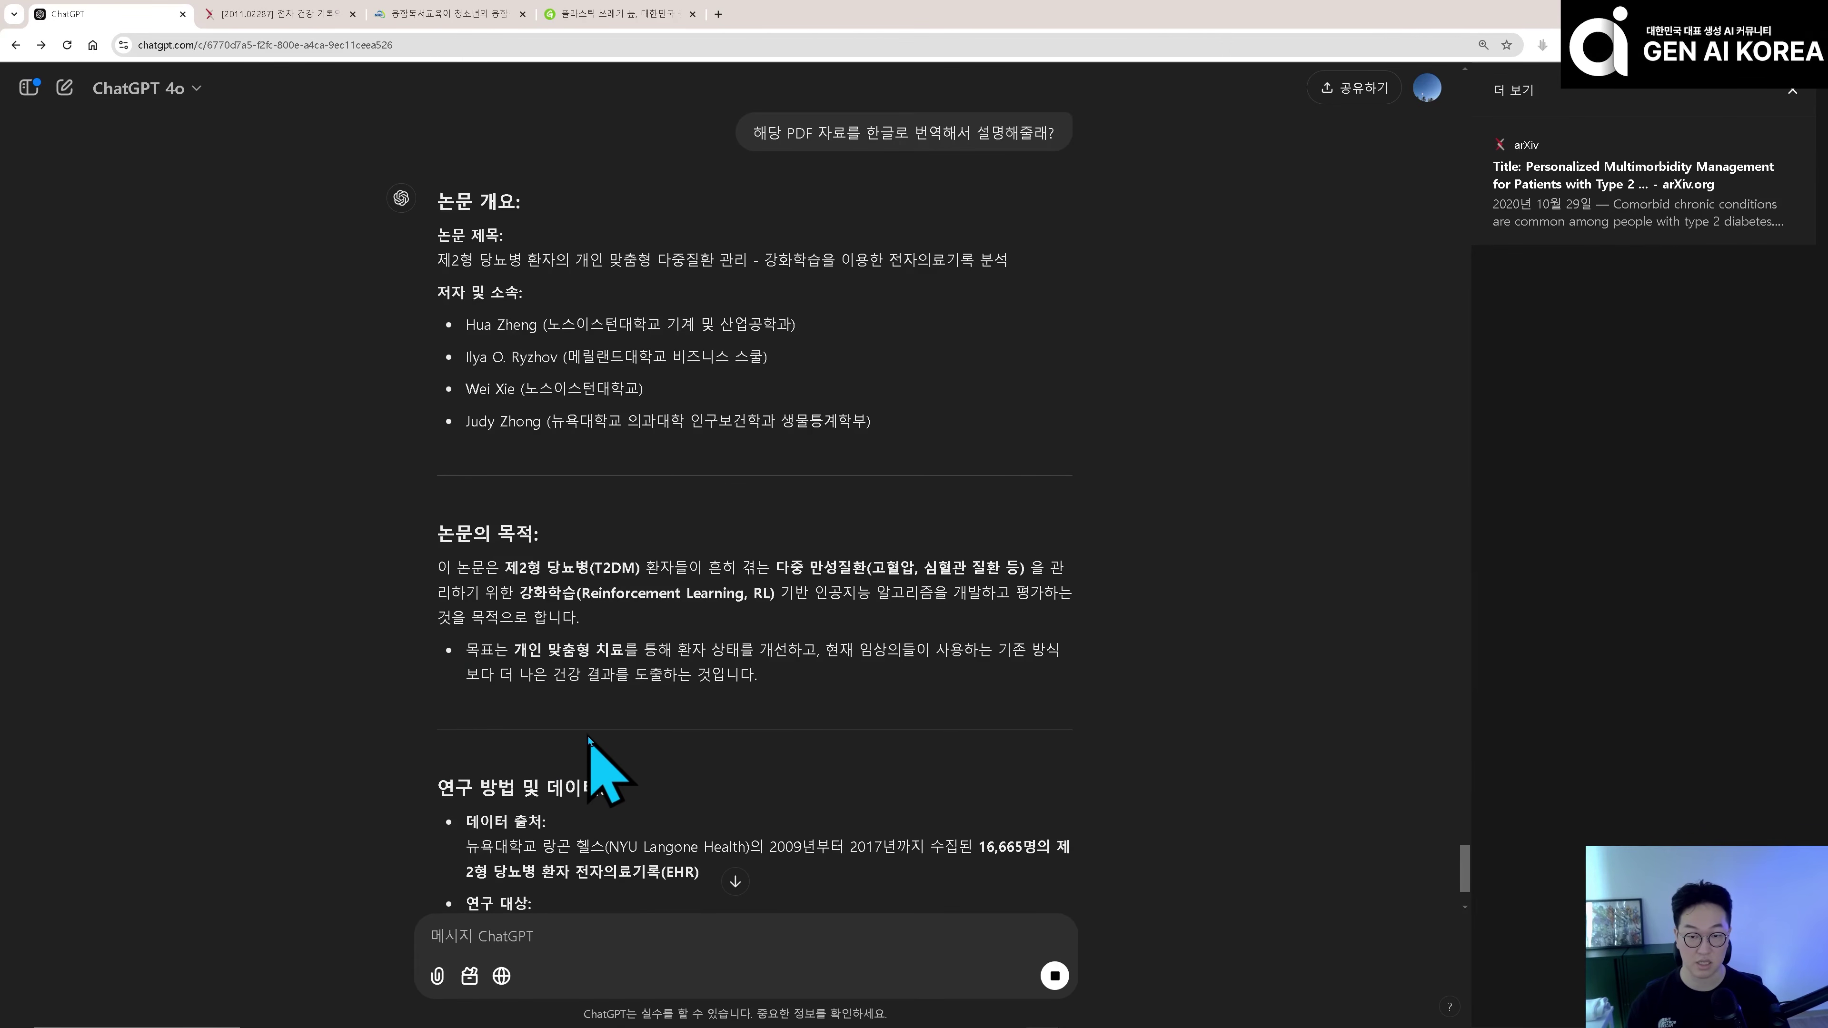
- Switch to DeepL in a new browser tab and open its file translation mode
left_click(719, 14)
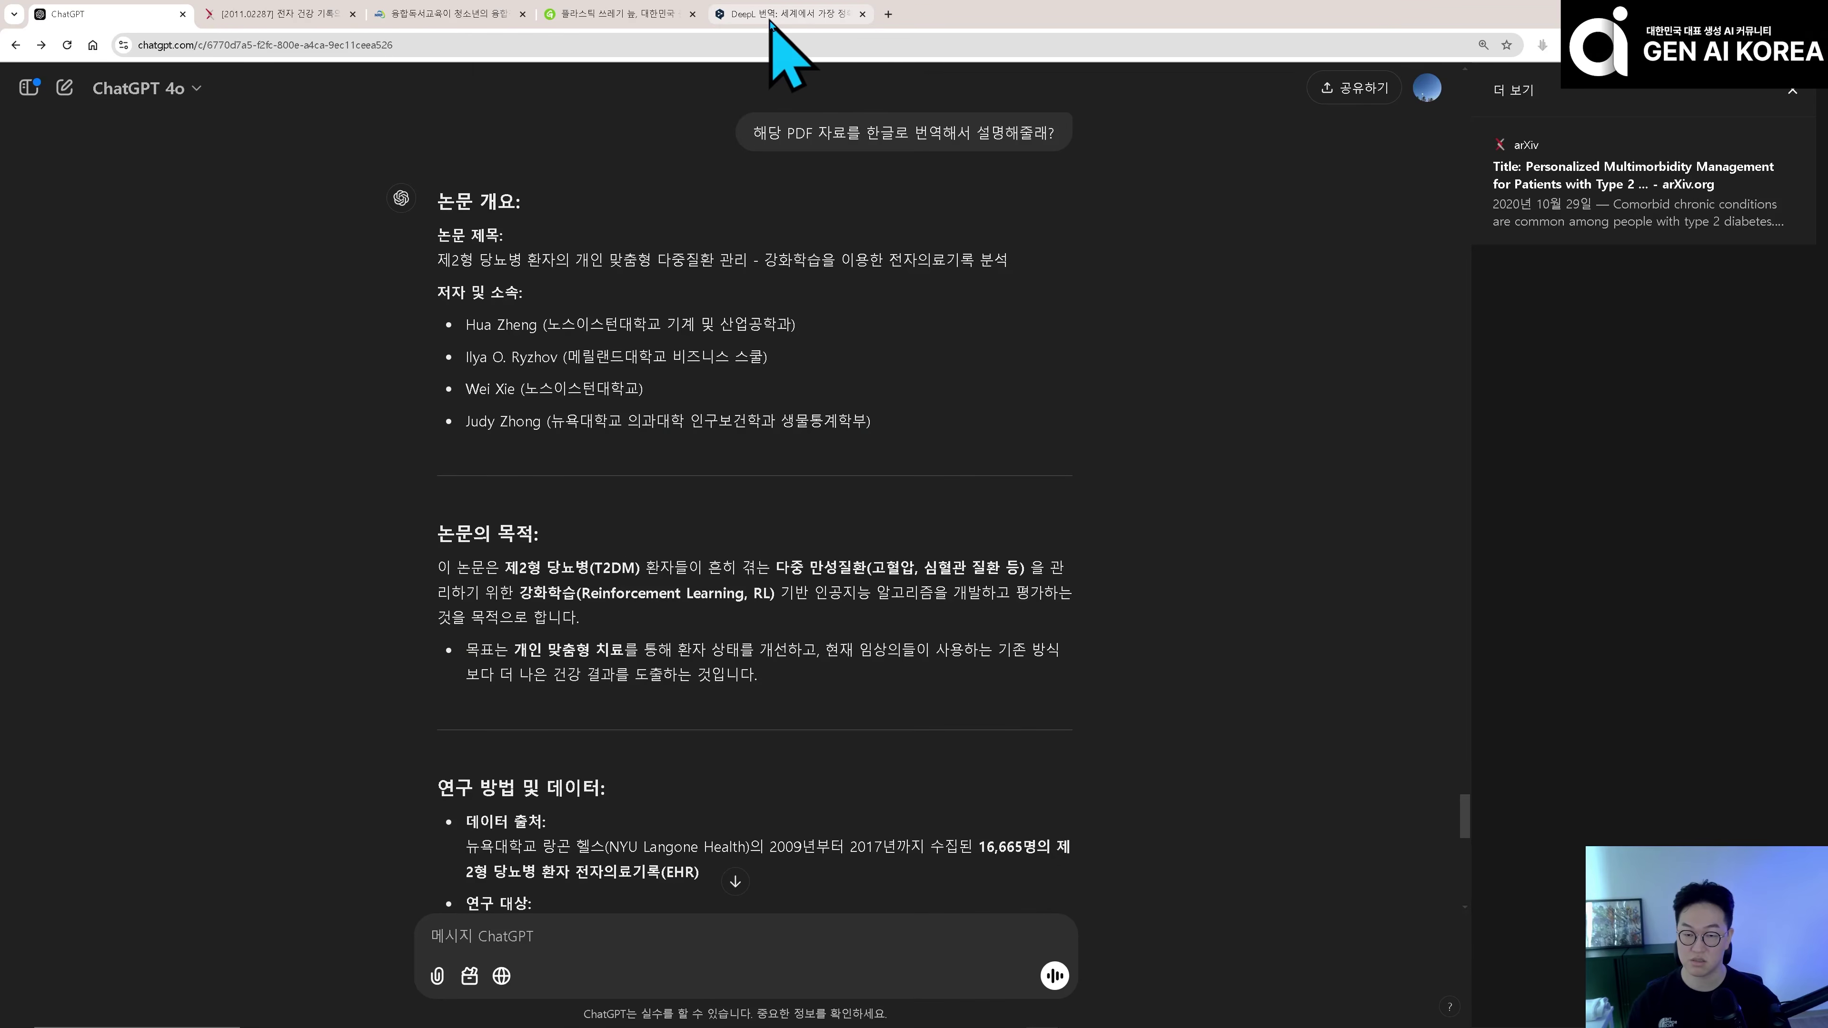
left_click(775, 14)
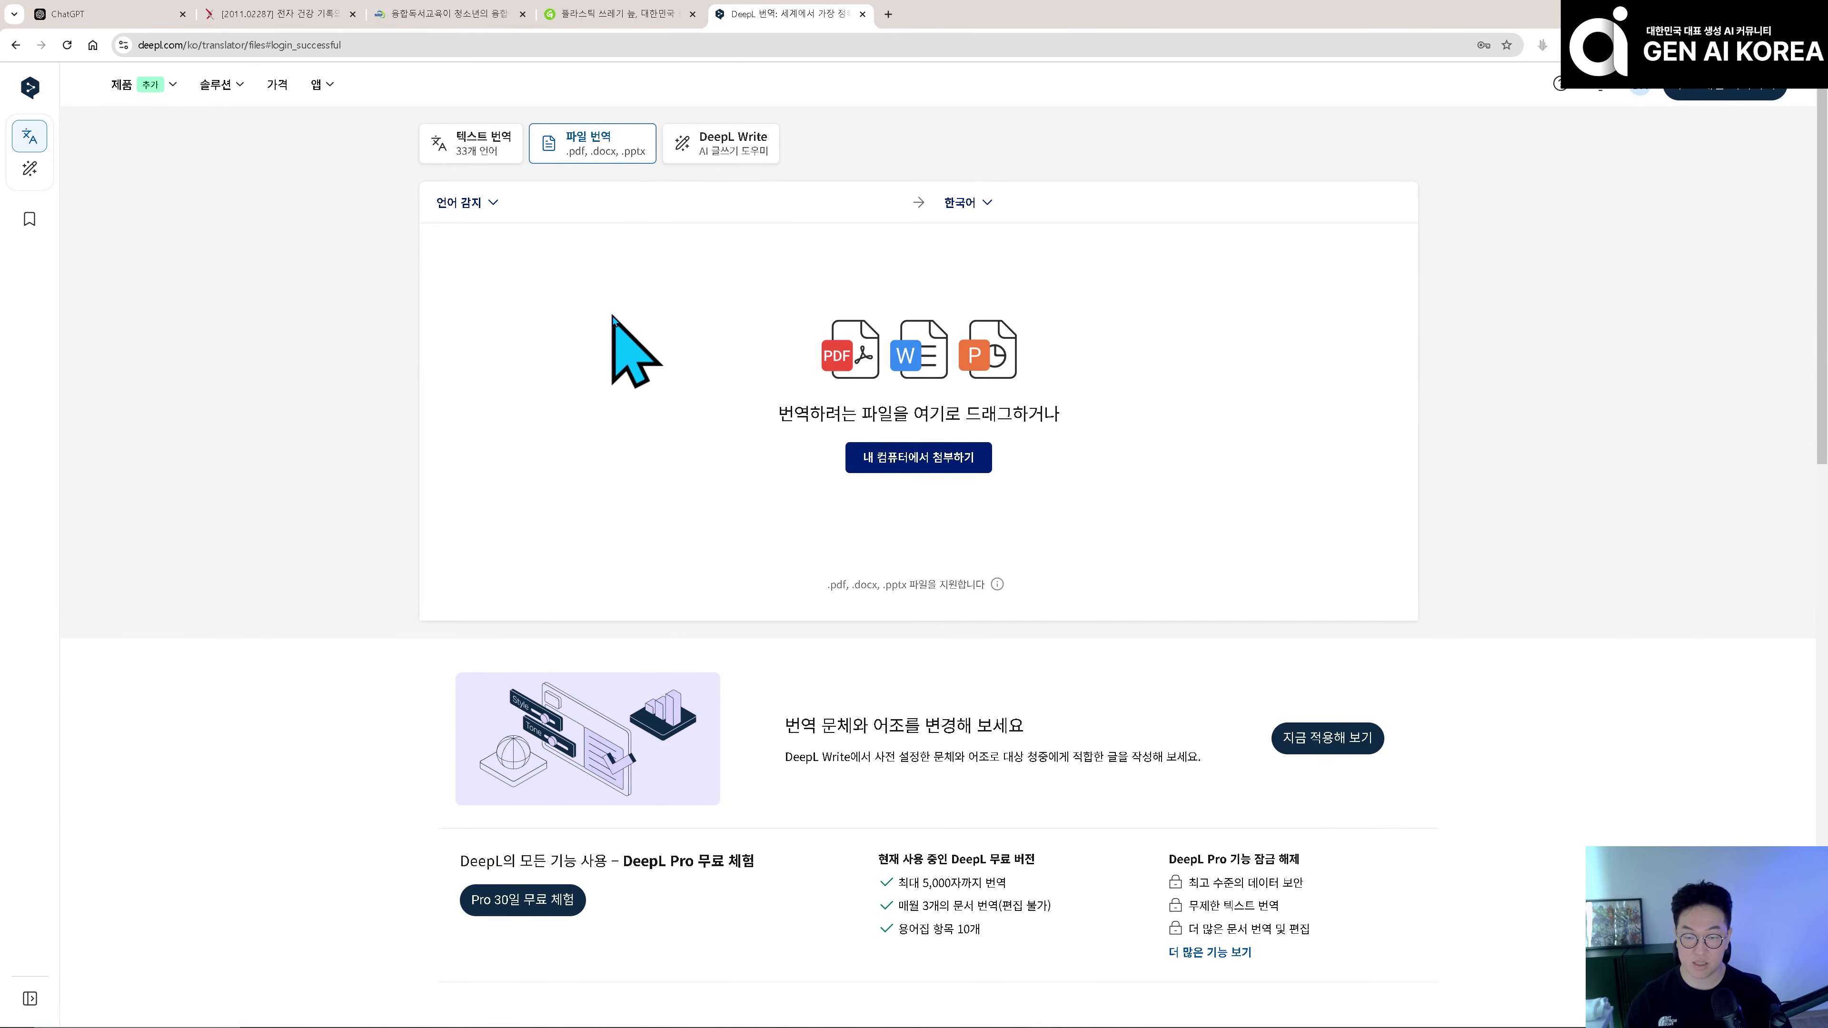
left_click(471, 148)
left_click(594, 148)
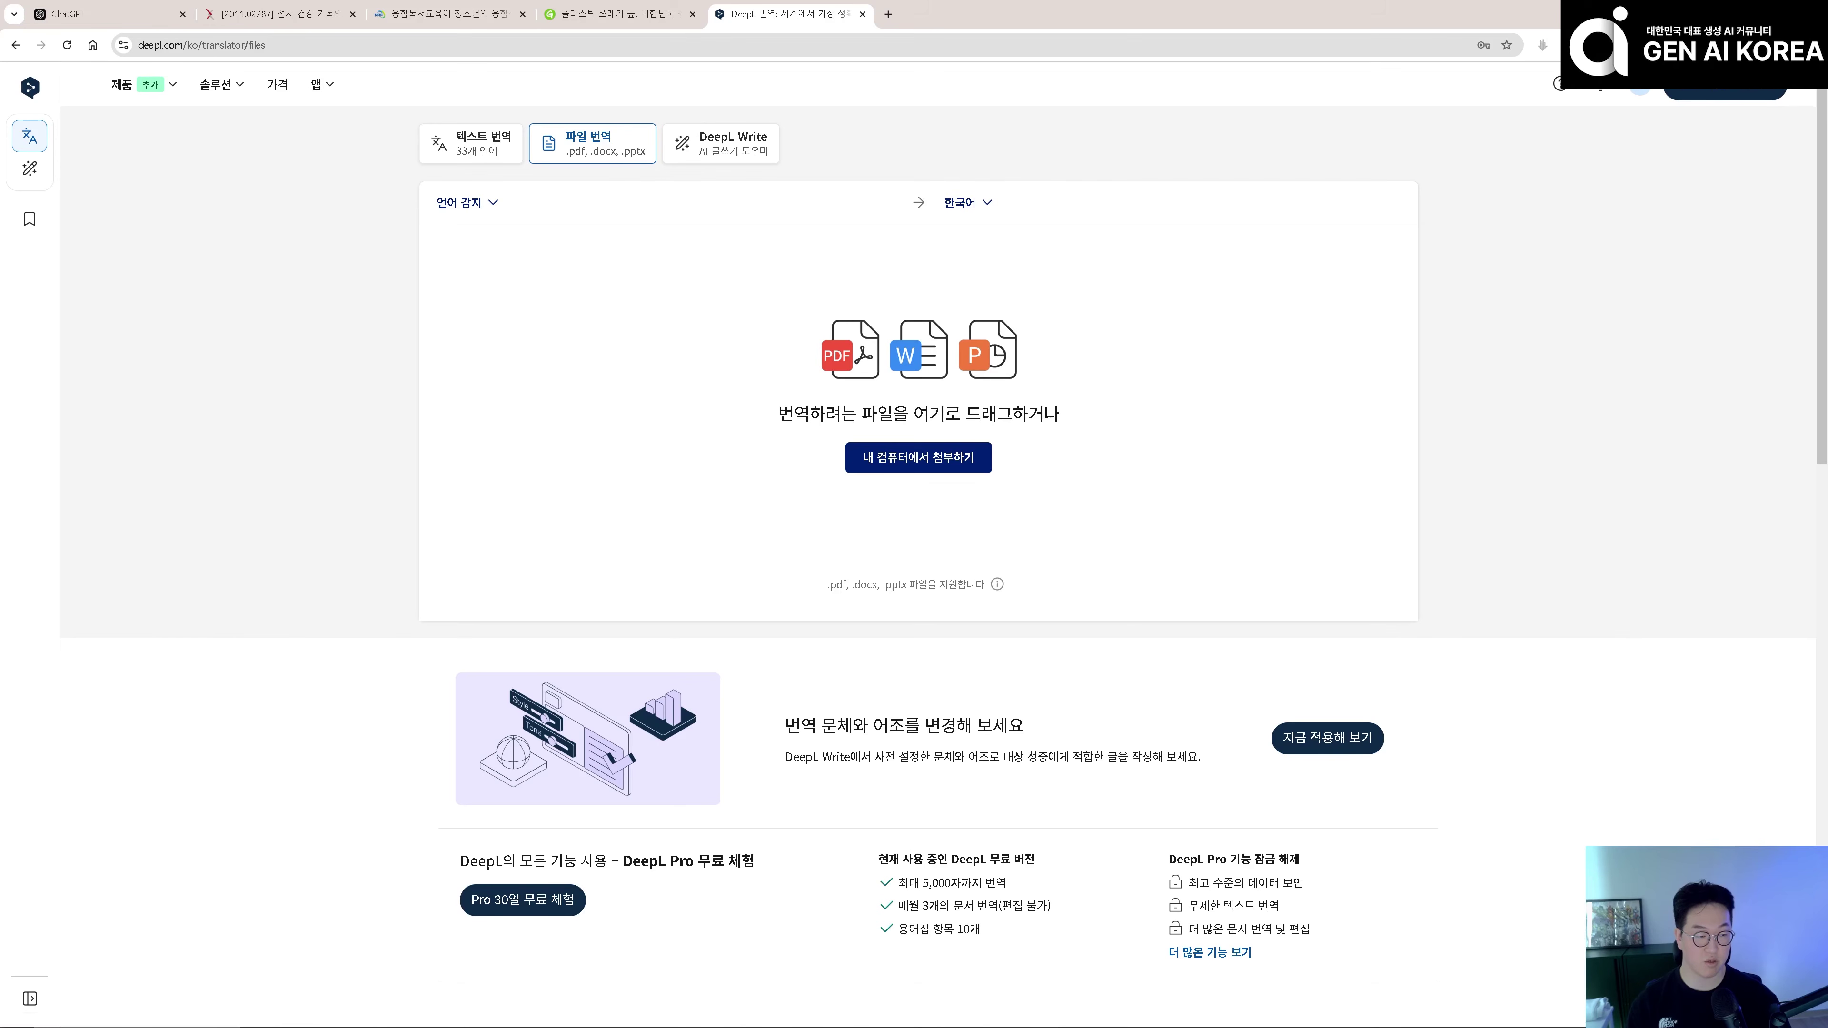
- Translate the downloaded 2011.02287v1 PDF into Korean with DeepL and look through the translated file down to its abstract
left_click_drag(1827, 504, 844, 408)
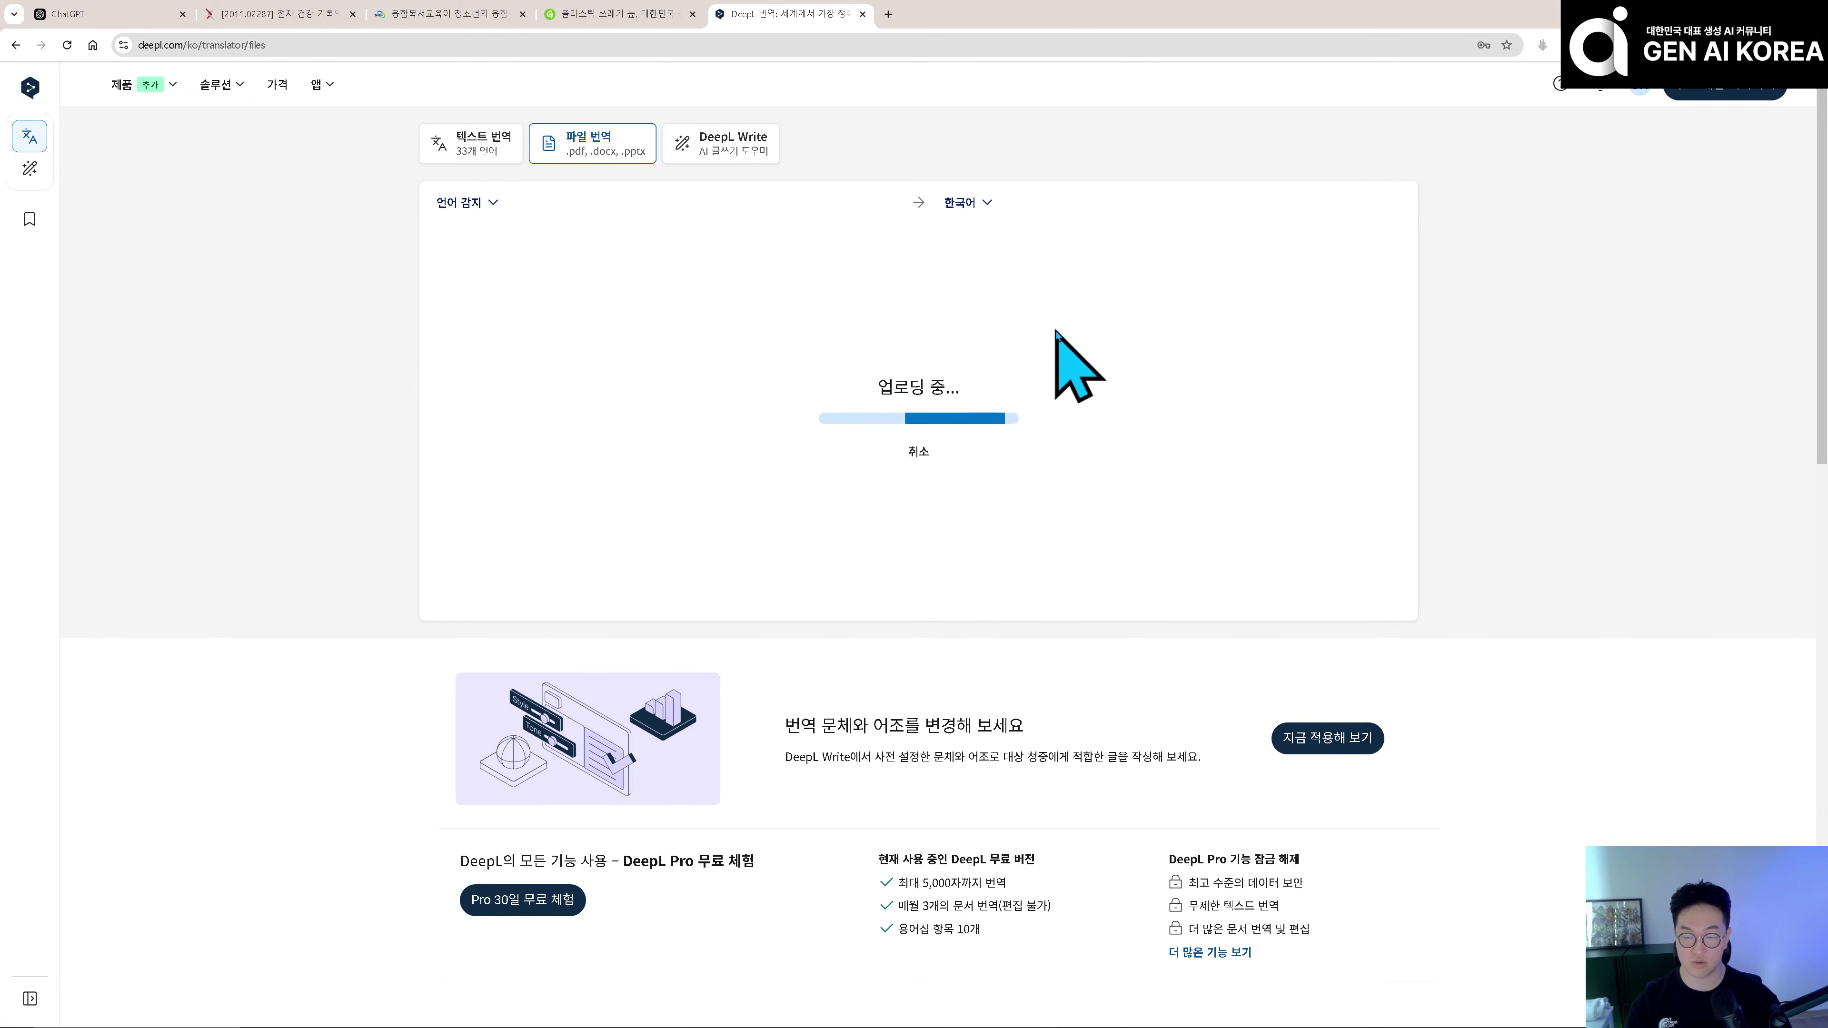
left_click(938, 464)
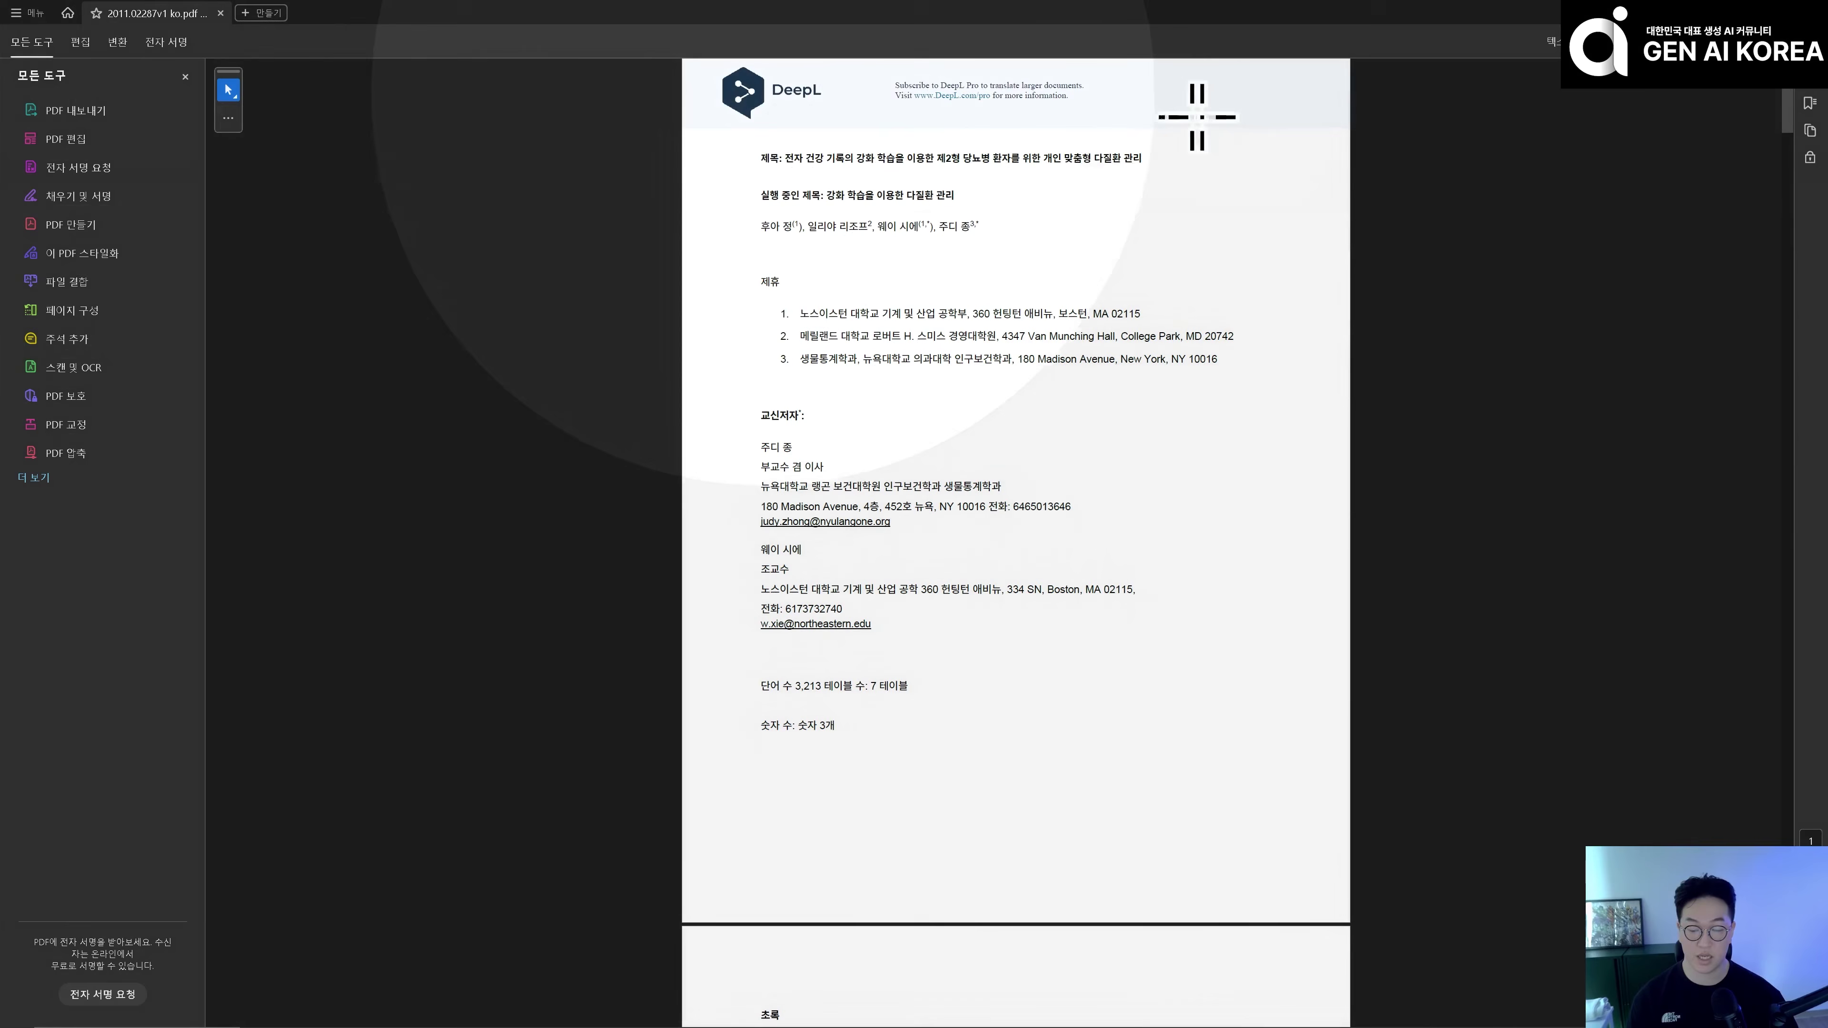
scroll(1228, 425, "down", 2)
scroll(1228, 425, "down", 15)
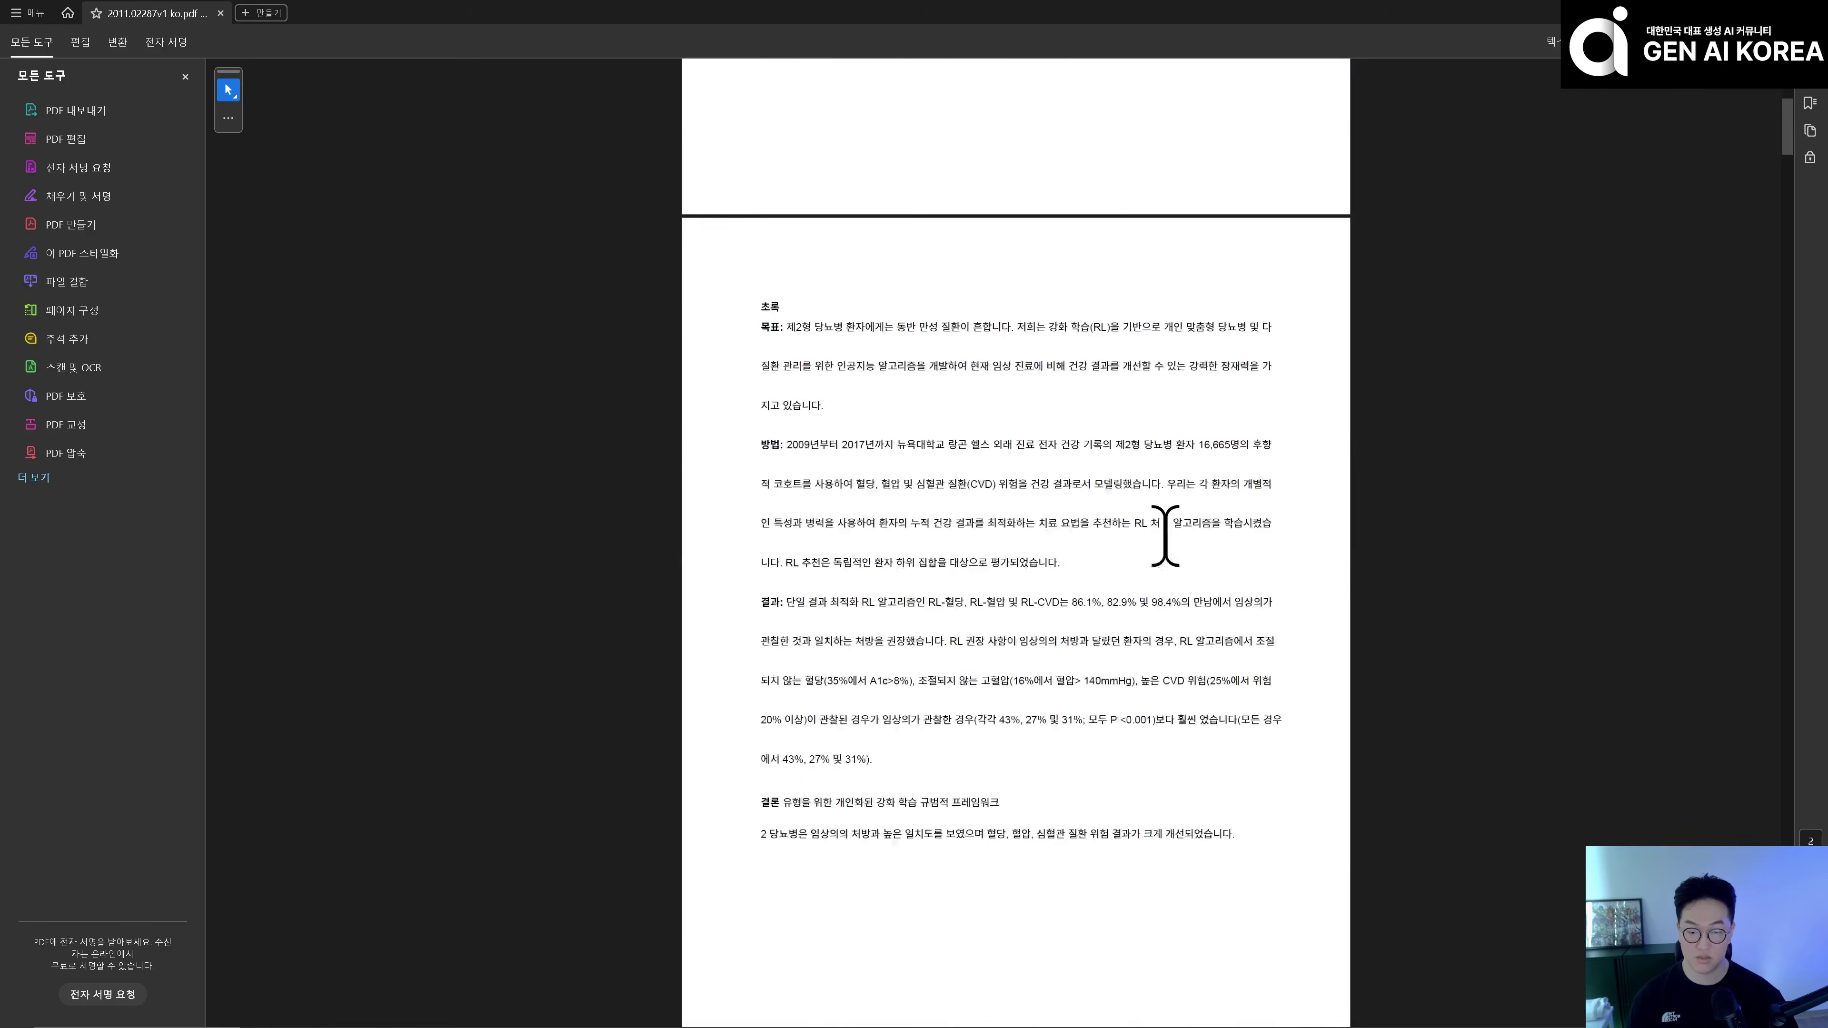